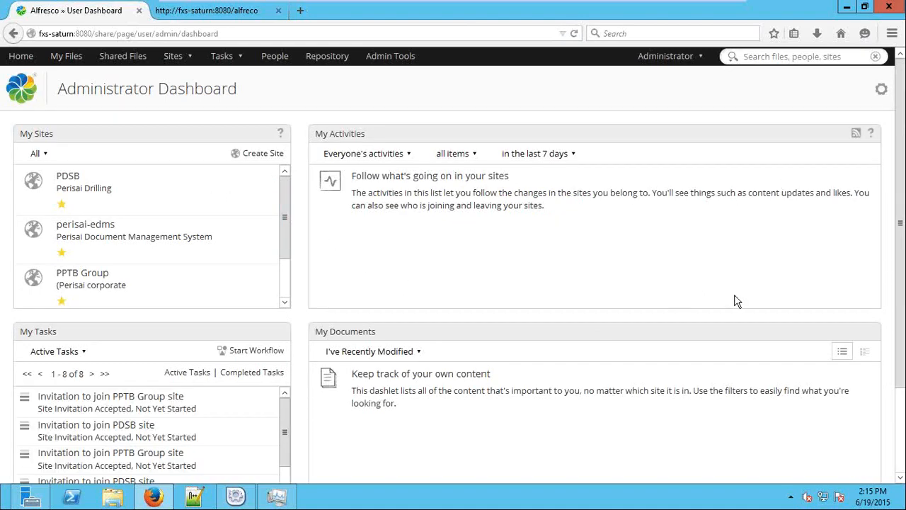
Set the My Activities dashlet filter to 'My activities'
scroll(734, 302, "down", 3)
scroll(744, 317, "up", 3)
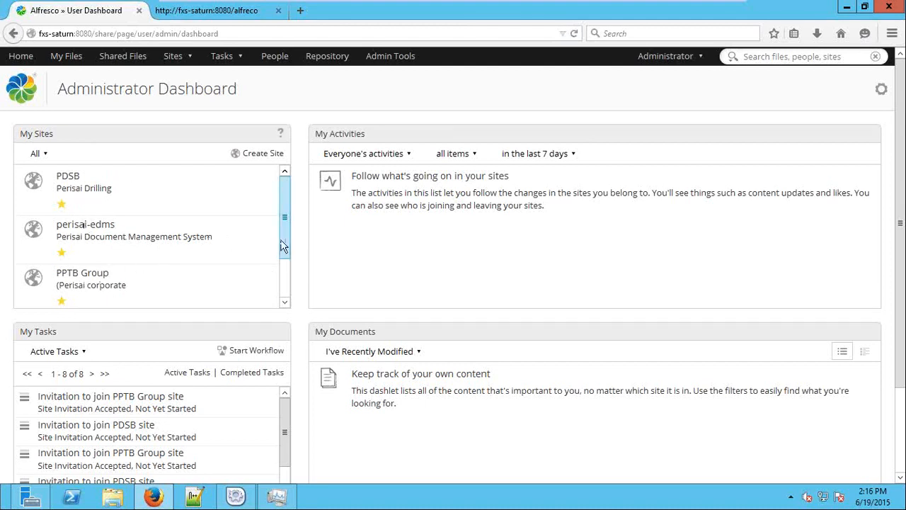
scroll(156, 242, "down", 1)
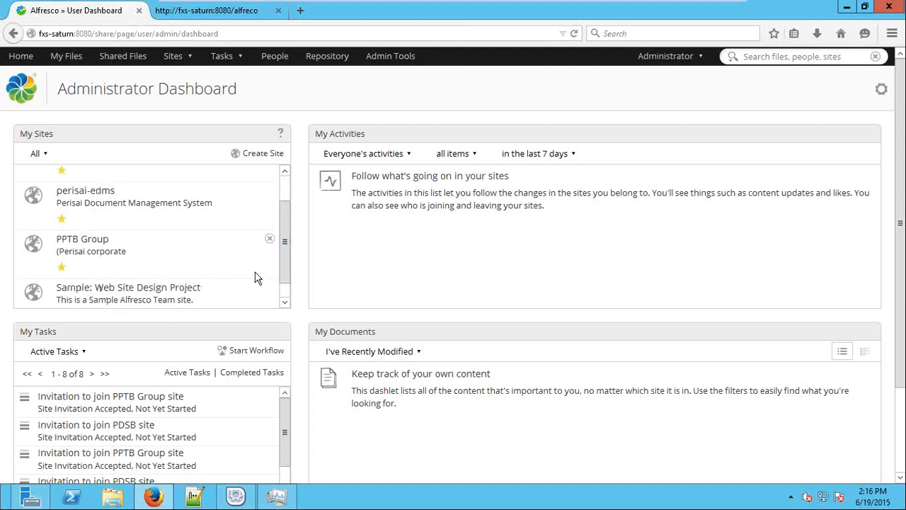
left_click_drag(283, 276, 272, 219)
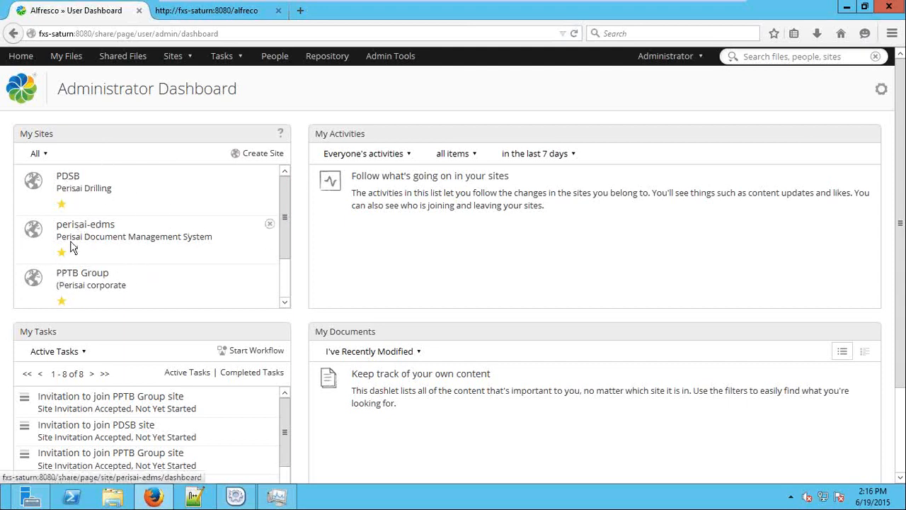
left_click(407, 154)
left_click(414, 185)
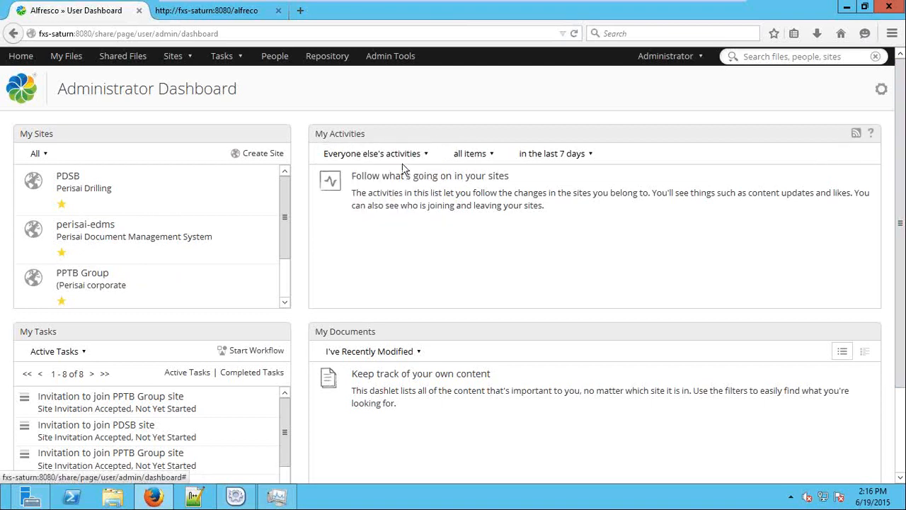
left_click(400, 154)
left_click(406, 199)
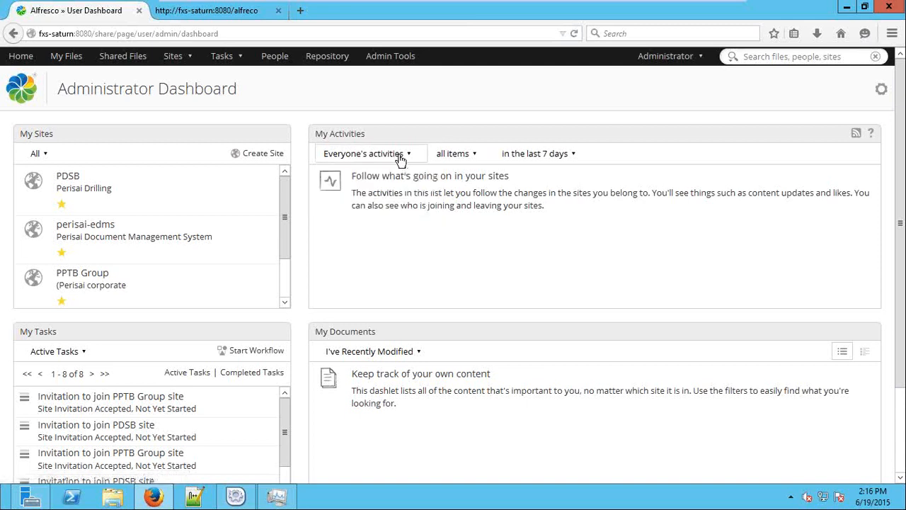
left_click(400, 157)
left_click(397, 207)
left_click(354, 154)
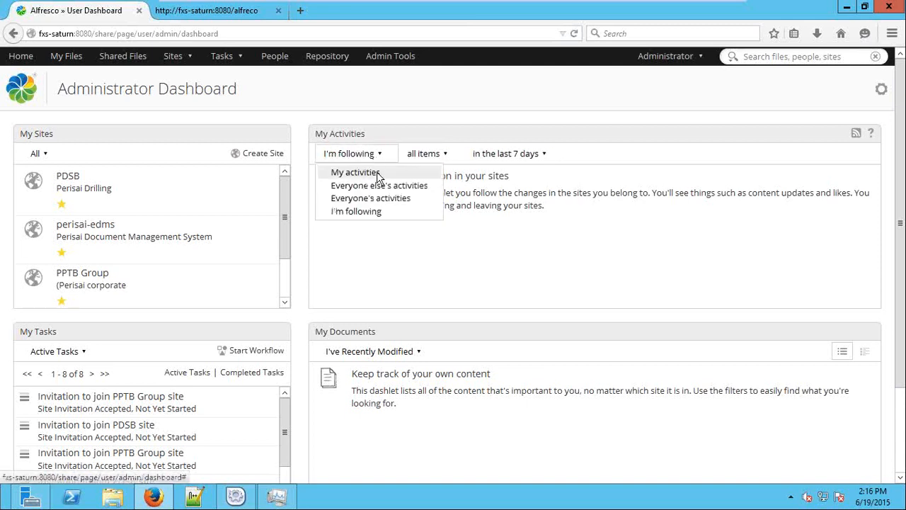
left_click(355, 172)
View the completed tasks list, then return to the user dashboard
scroll(303, 319, "down", 3)
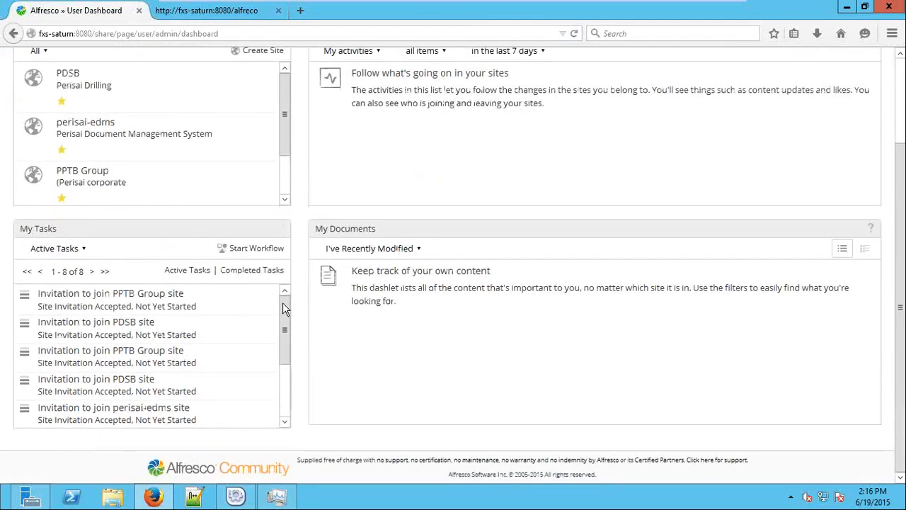
mouse_move(284, 304)
left_mouse_down()
mouse_move(285, 378)
mouse_move(285, 302)
left_mouse_up()
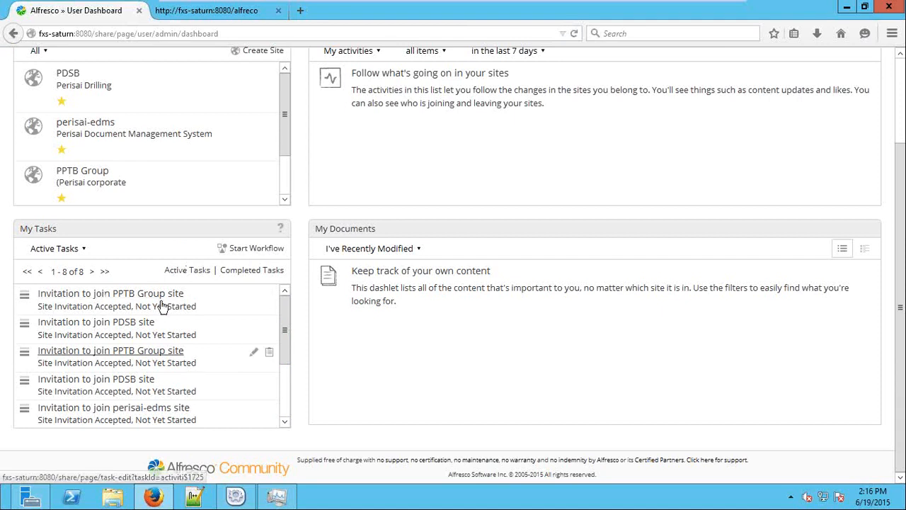
left_click(236, 274)
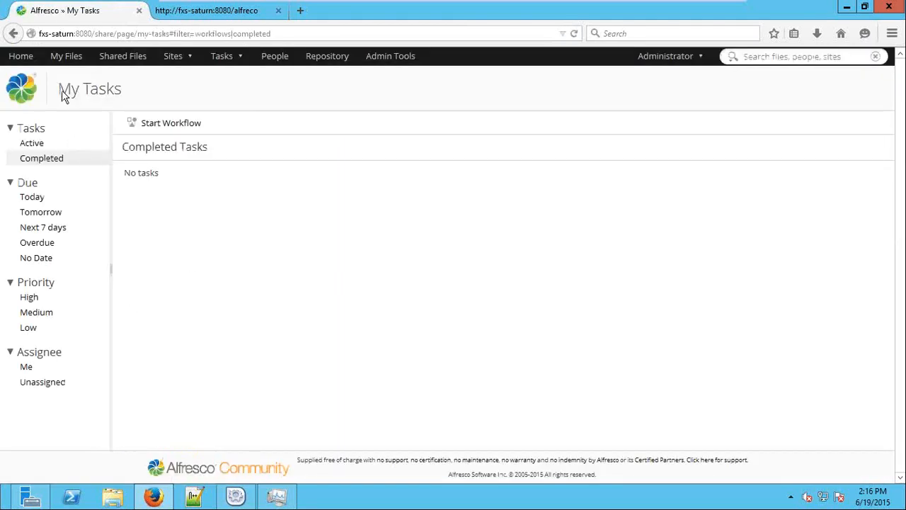
left_click(20, 56)
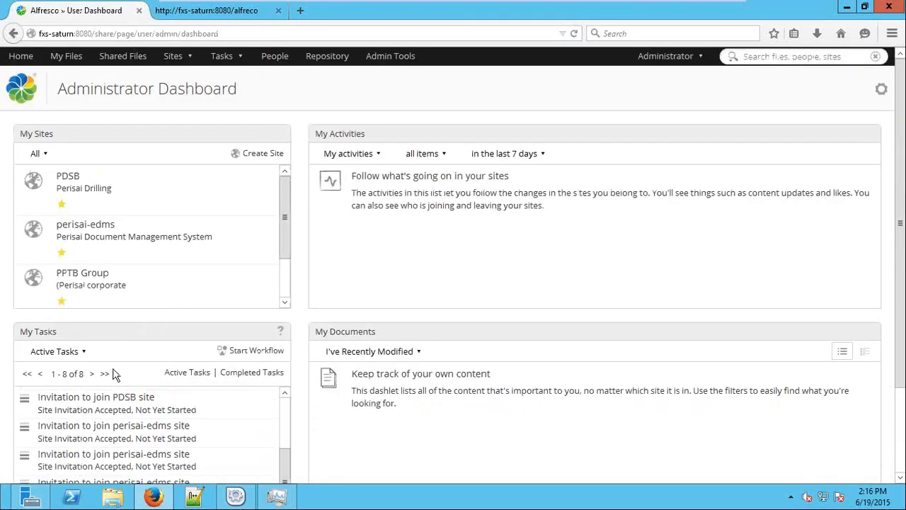
Set the My Documents filter to 'My Favorites' and go to Customize Dashboard
scroll(499, 368, "down", 3)
left_click(382, 249)
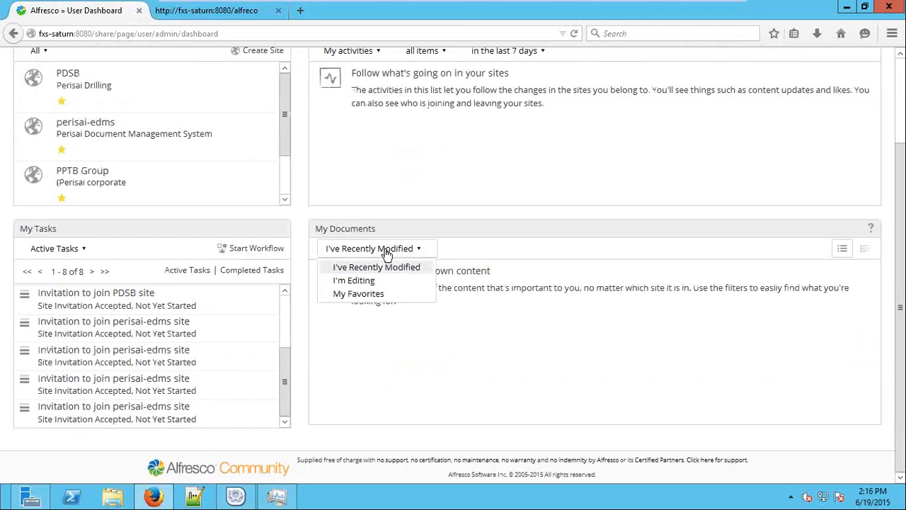
left_click(388, 281)
left_click(347, 247)
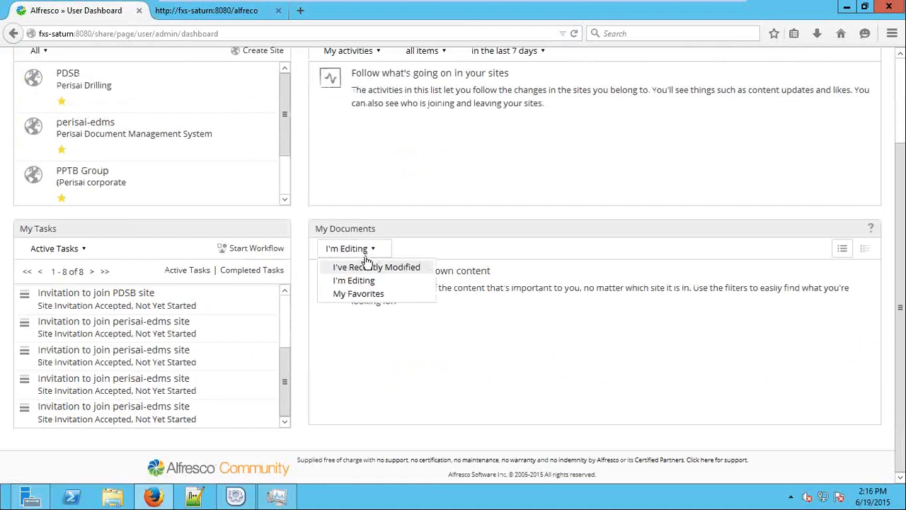
left_click(375, 293)
scroll(420, 327, "up", 3)
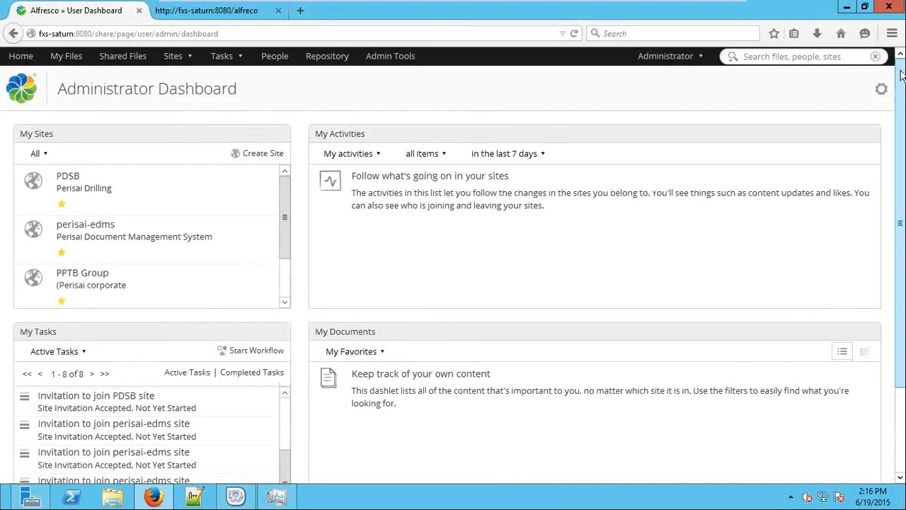
left_click(881, 90)
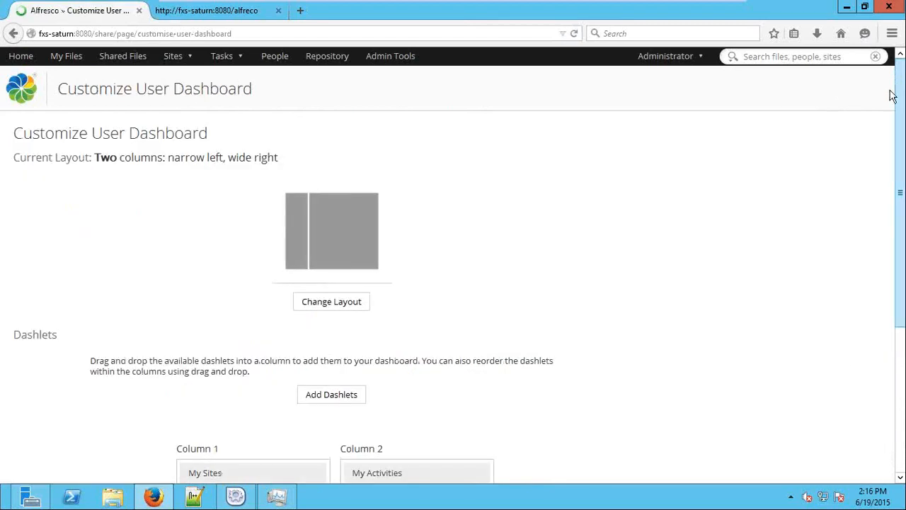
Switch the dashboard layout to three columns with a wide centre
left_click(356, 302)
scroll(421, 304, "down", 5)
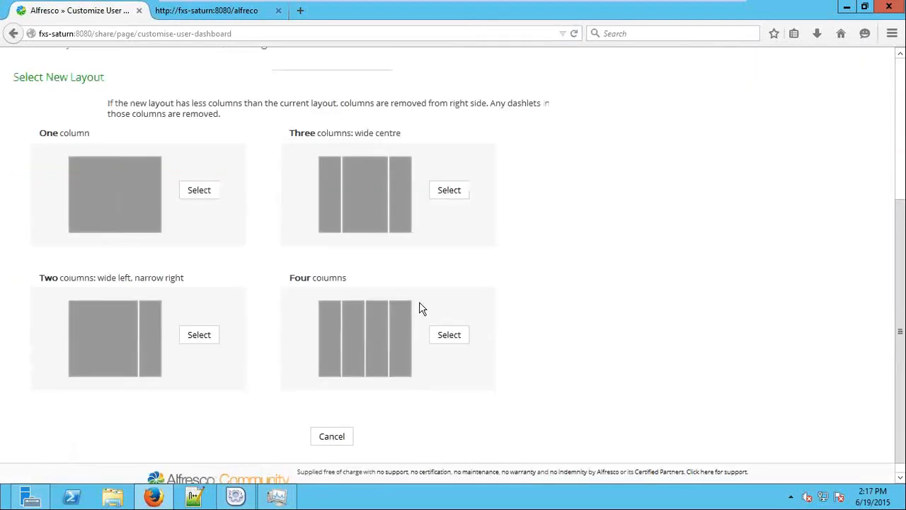
left_click(434, 180)
scroll(321, 237, "up", 5)
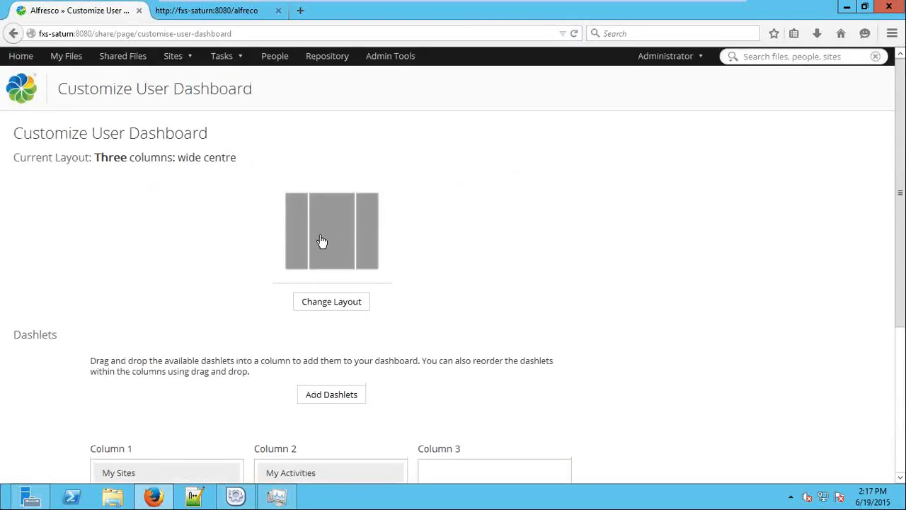
scroll(436, 295, "down", 5)
Add the My Profile dashlet into Column 3
left_click(309, 184)
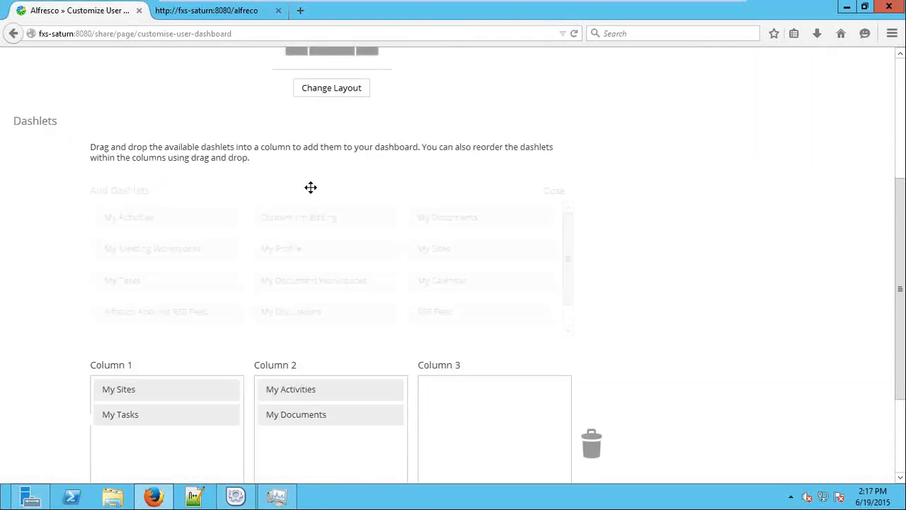
scroll(569, 279, "down", 2)
scroll(715, 263, "down", 3)
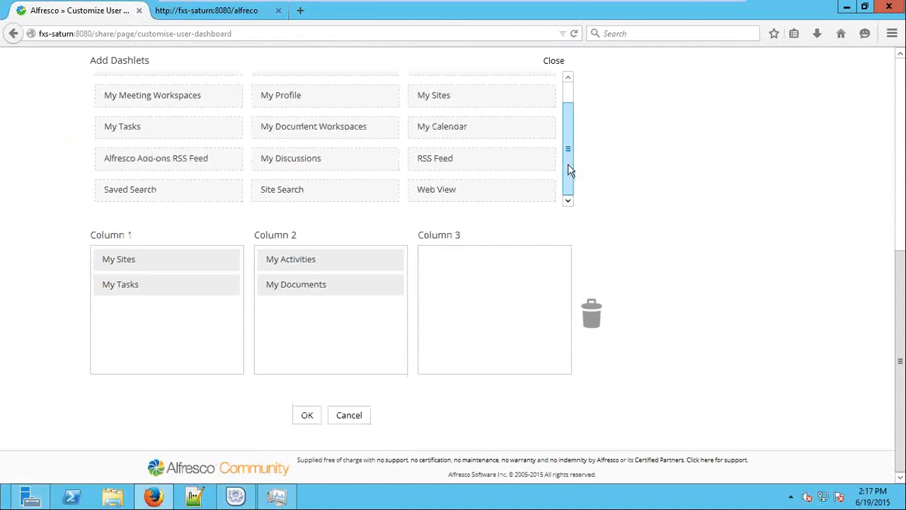
left_click_drag(570, 170, 570, 105)
left_click_drag(283, 118, 461, 272)
scroll(330, 414, "down", 1)
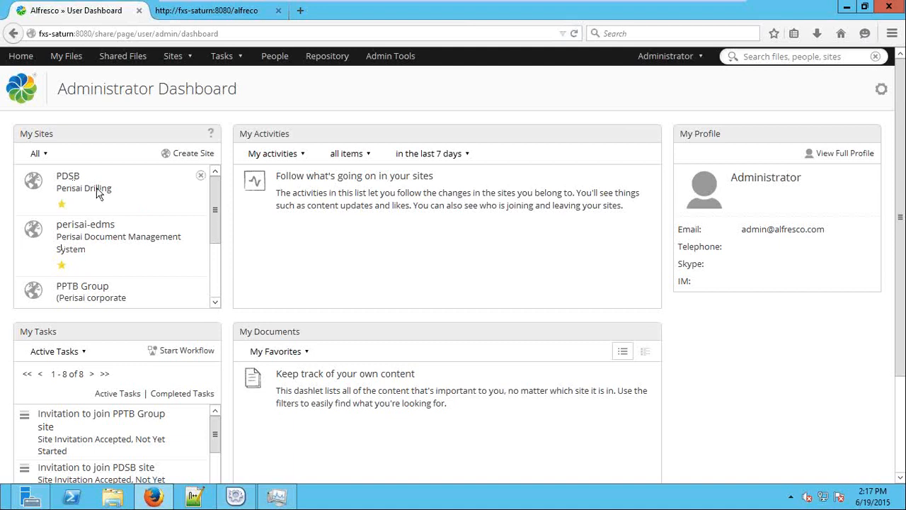
Open the PDSB site's Document Library and expand the PDSB General and QHSES Management System folders
left_click(68, 176)
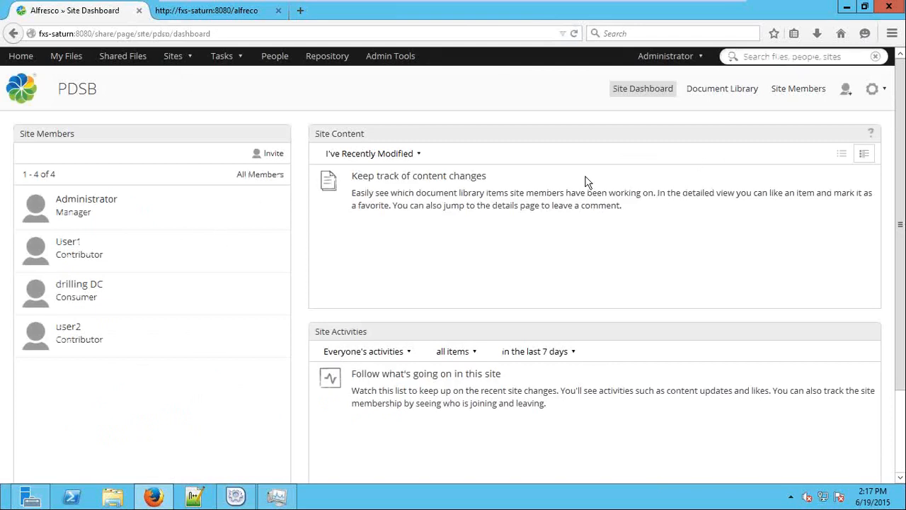
left_click(708, 94)
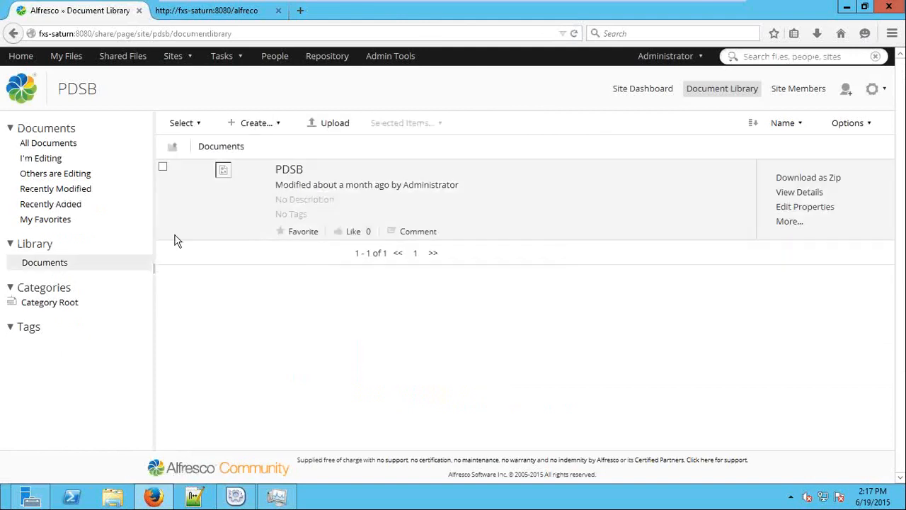
left_click(56, 280)
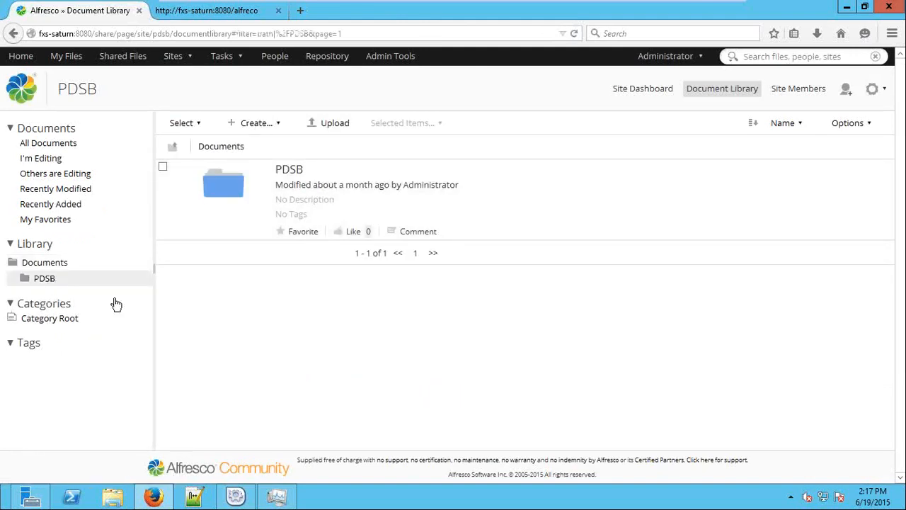
left_click(61, 295)
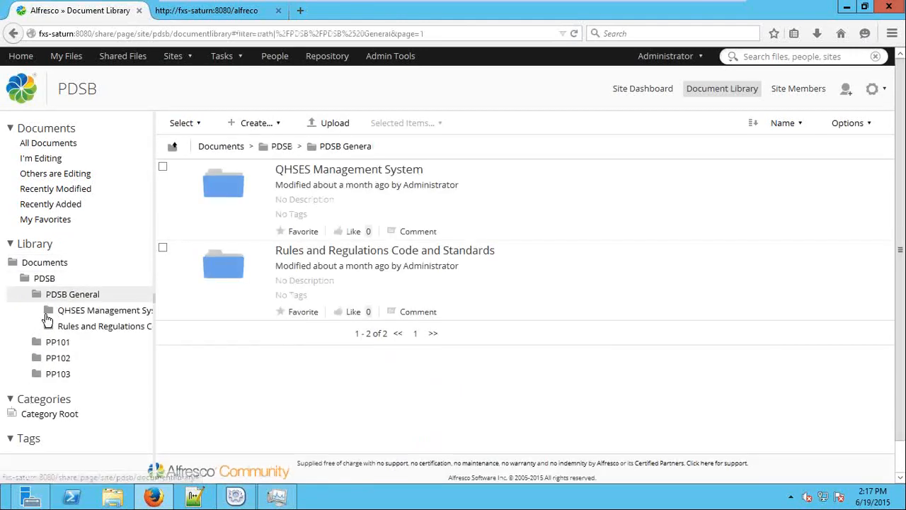
left_click(47, 313)
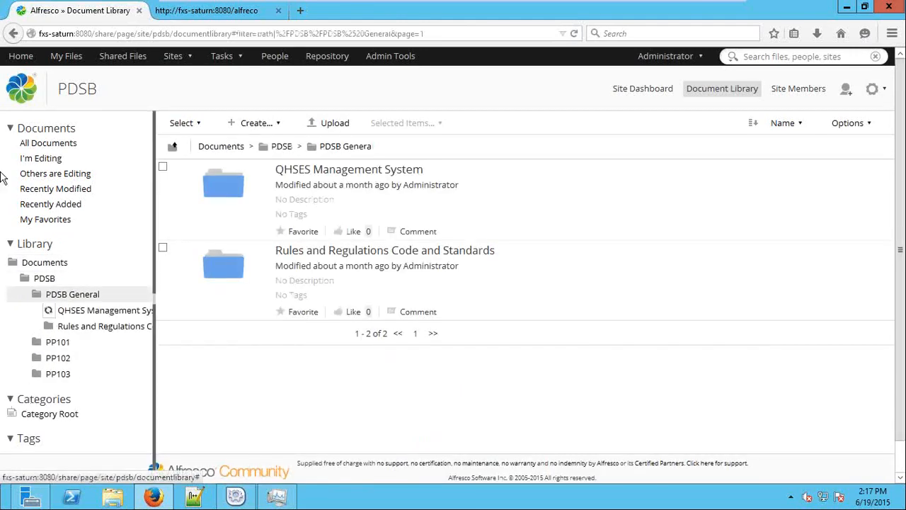
Check the library's preset document filters, then open QHSES Management System > 02 - Legal and other Mandatory Requirement
left_click(44, 158)
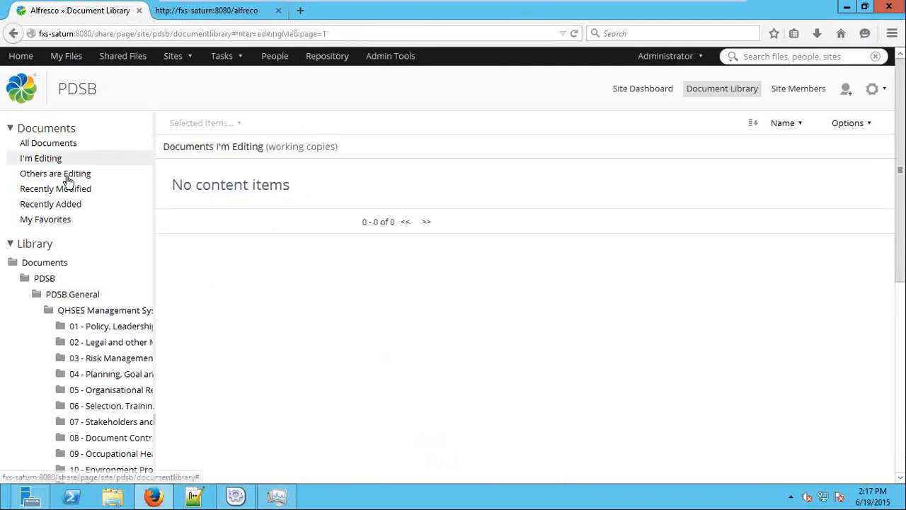
left_click(64, 174)
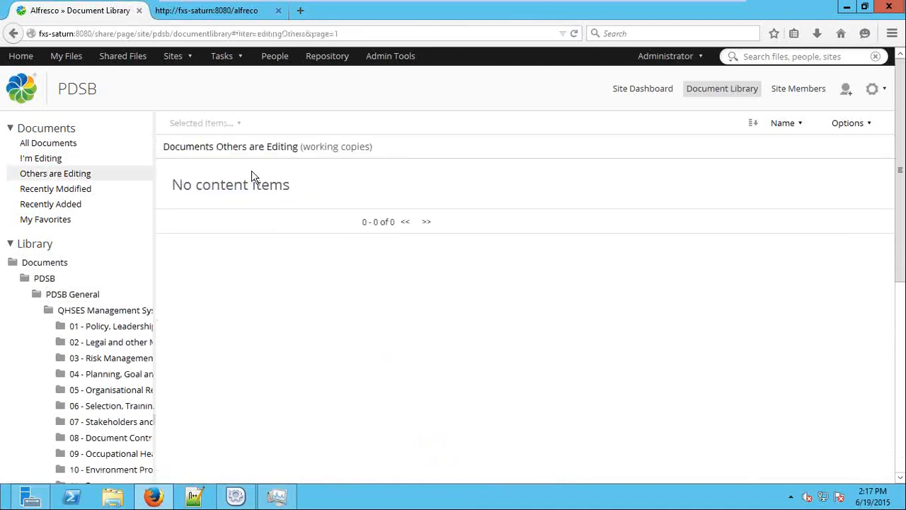
left_click(119, 188)
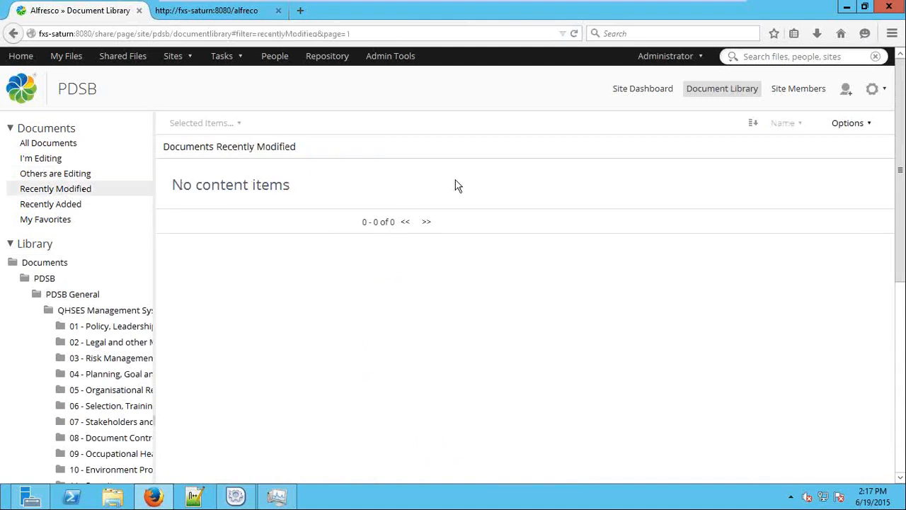
left_click(97, 204)
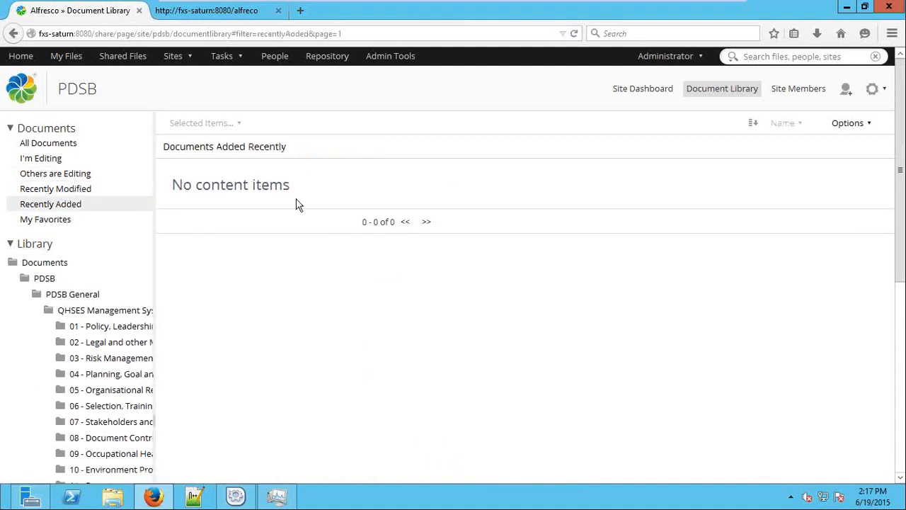
left_click(50, 222)
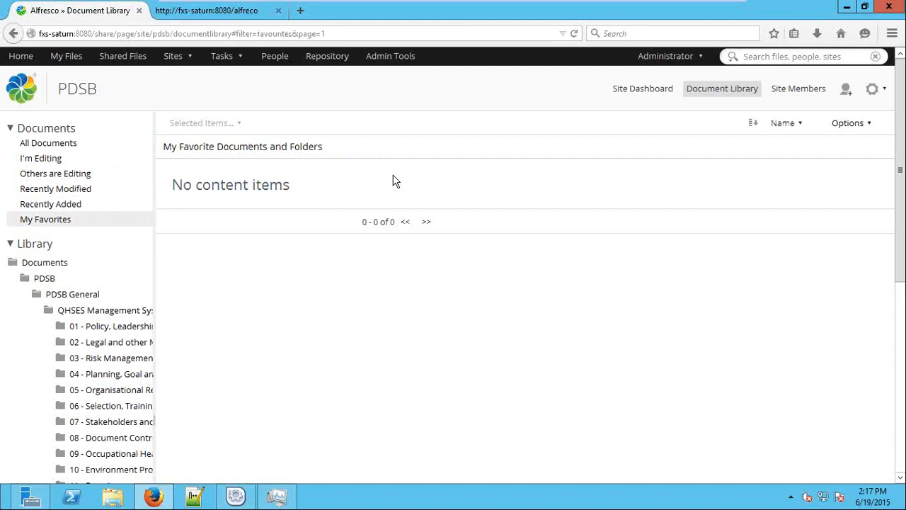
left_click(101, 311)
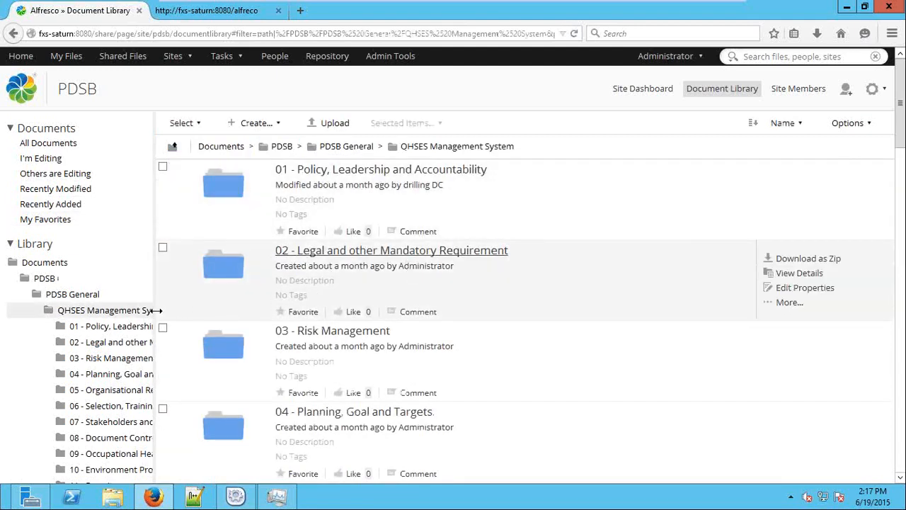
left_click(117, 341)
left_click(134, 328)
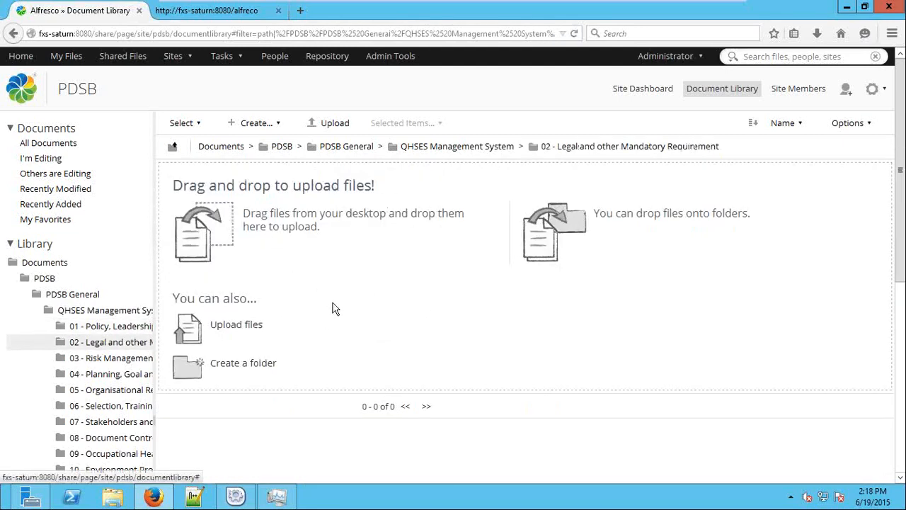
Look through the Create... menu options without creating anything
left_click(260, 125)
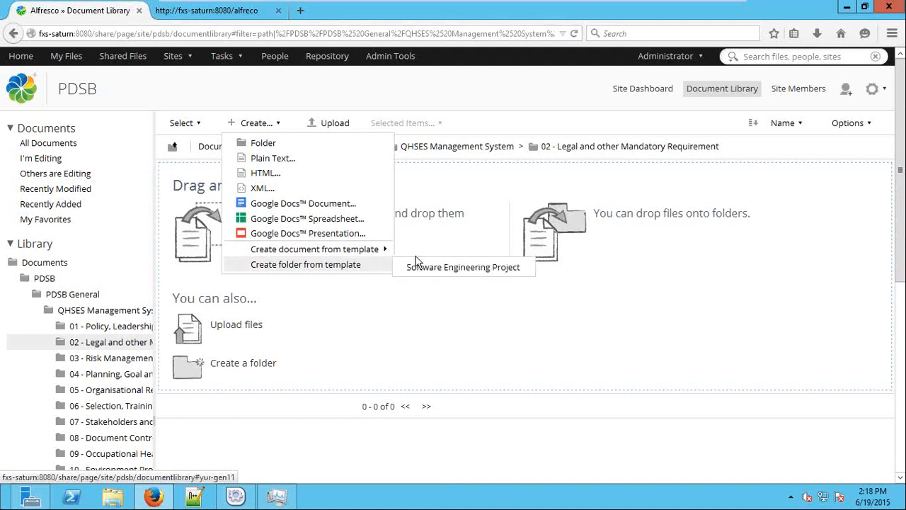
mouse_move(357, 253)
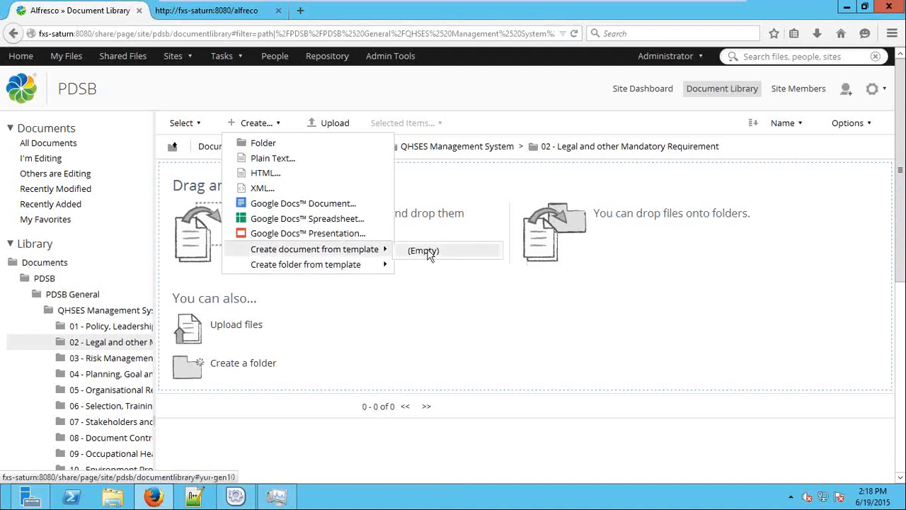
left_click(330, 317)
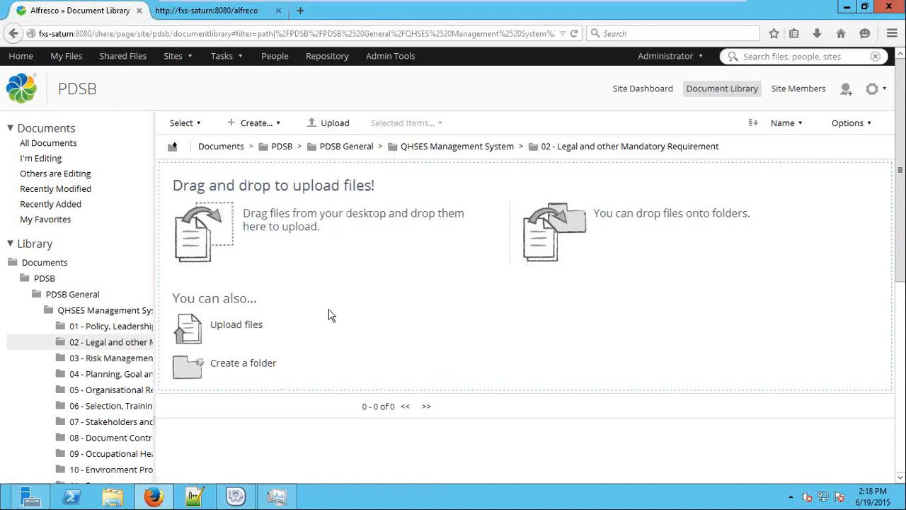
Select the folder path text, then bring up the Upload Files form
left_click_drag(197, 147, 642, 150)
left_click(723, 153)
triple_click(722, 151)
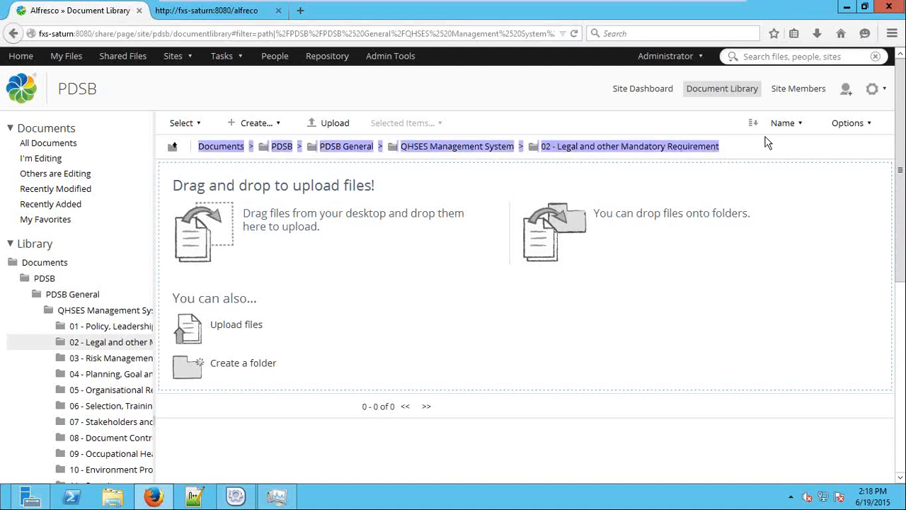
left_click(358, 312)
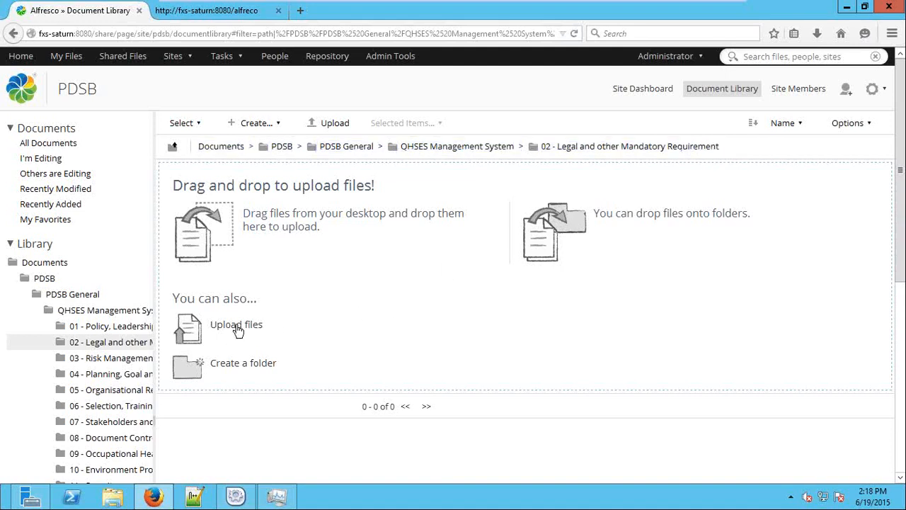
left_click(330, 122)
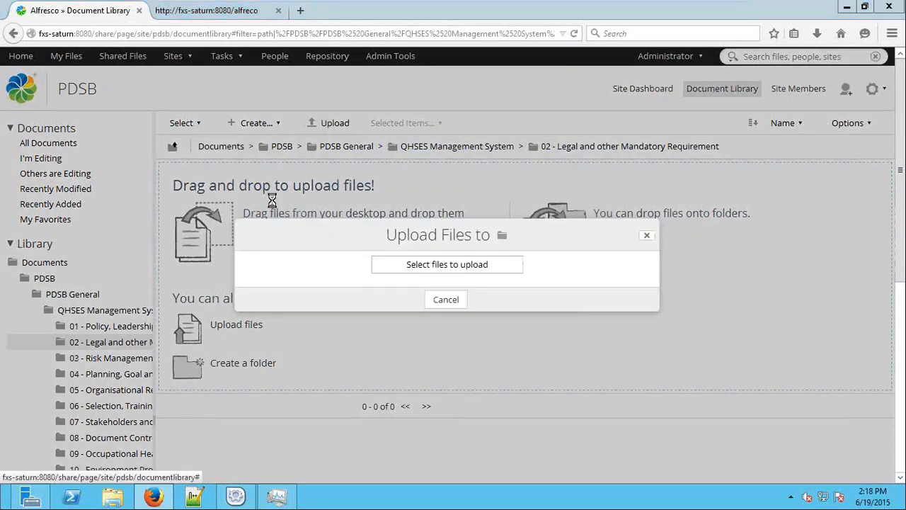
Choose Invoice.docx from the computer for upload
left_click(455, 269)
left_click_drag(647, 172, 356, 125)
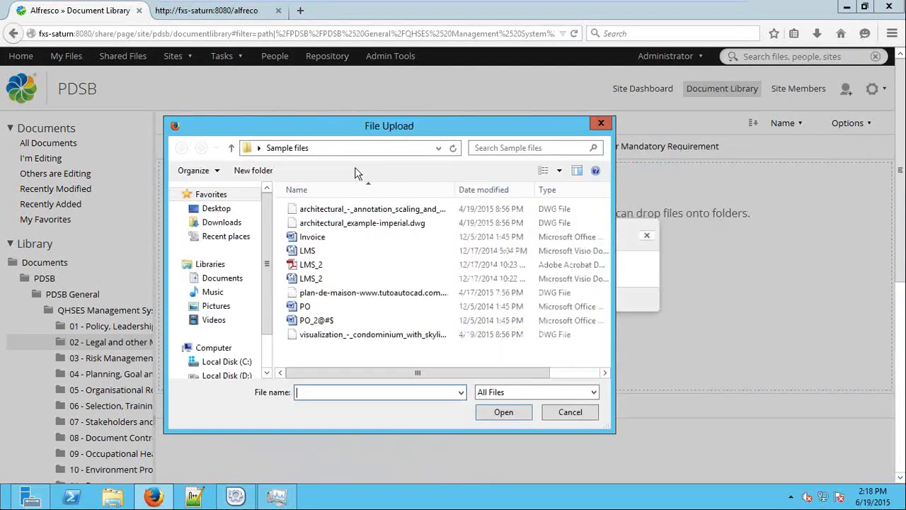
double_click(388, 239)
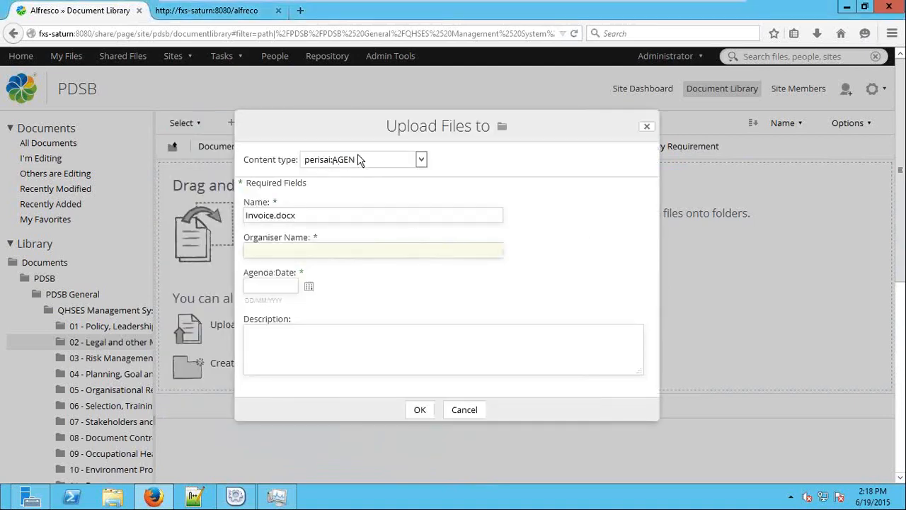
Upload Invoice.docx as perisai:BE with bid evaluation date 11 June 2015, bid 'rest', PR 123
left_click(358, 160)
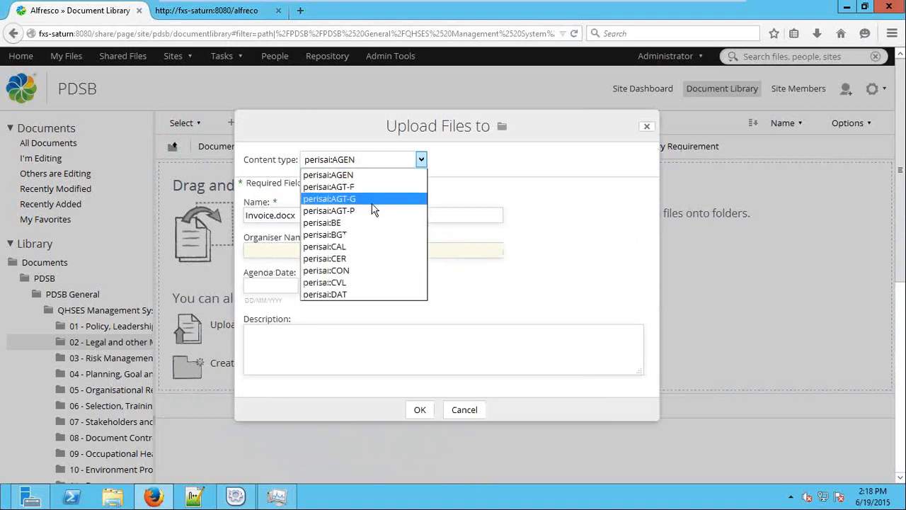
left_click(372, 201)
left_click(382, 161)
left_click(374, 271)
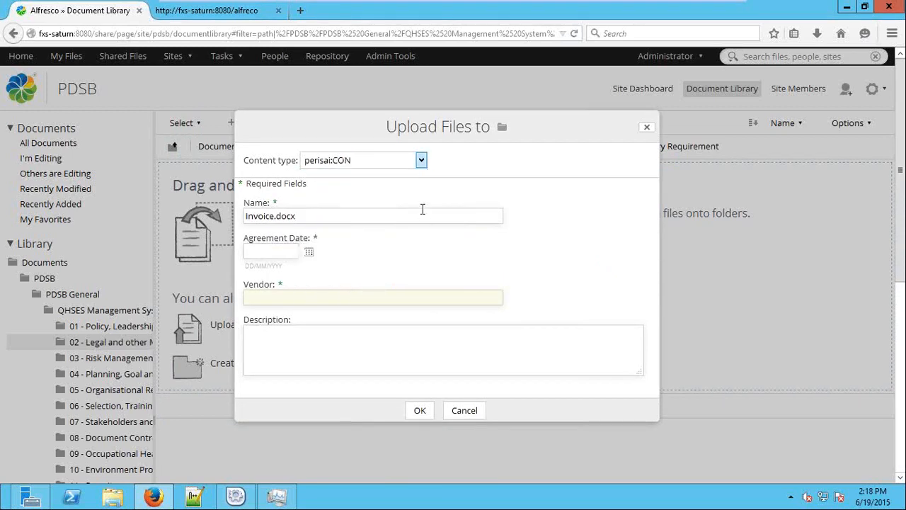
left_click(375, 115)
left_click(402, 233)
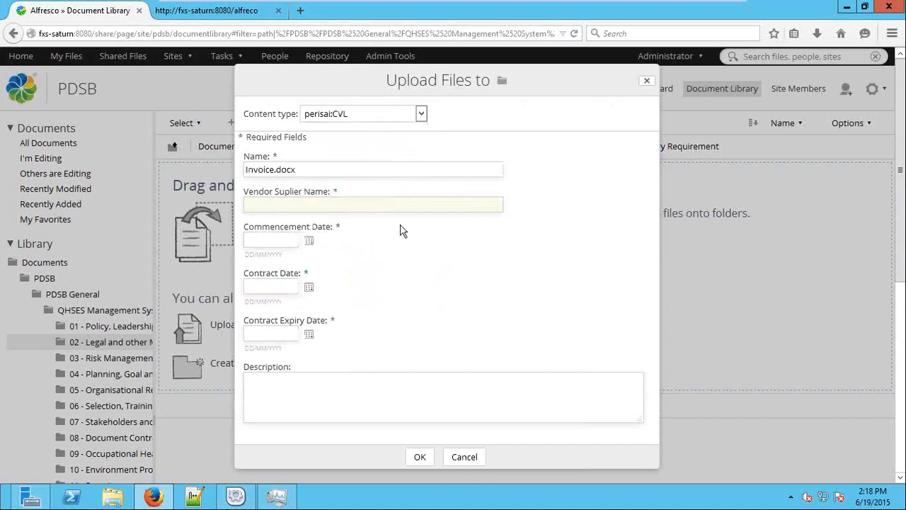
left_click(353, 140)
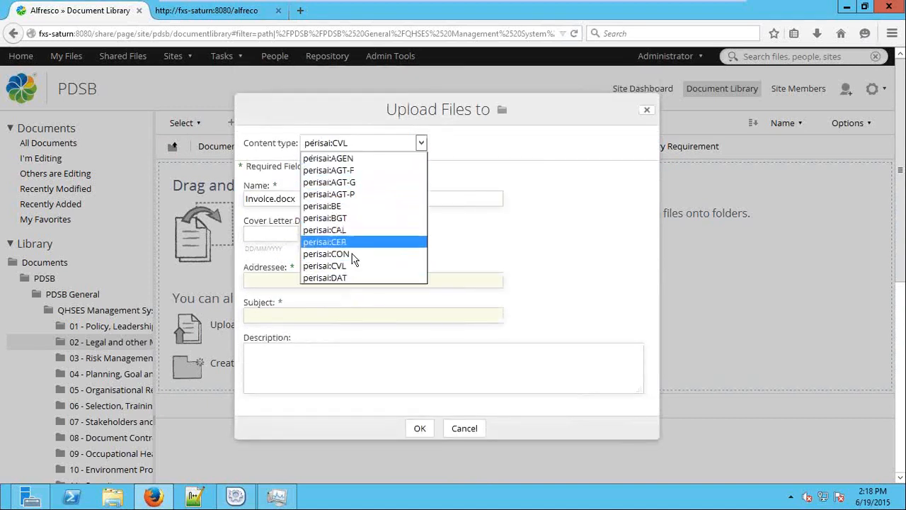
left_click(354, 205)
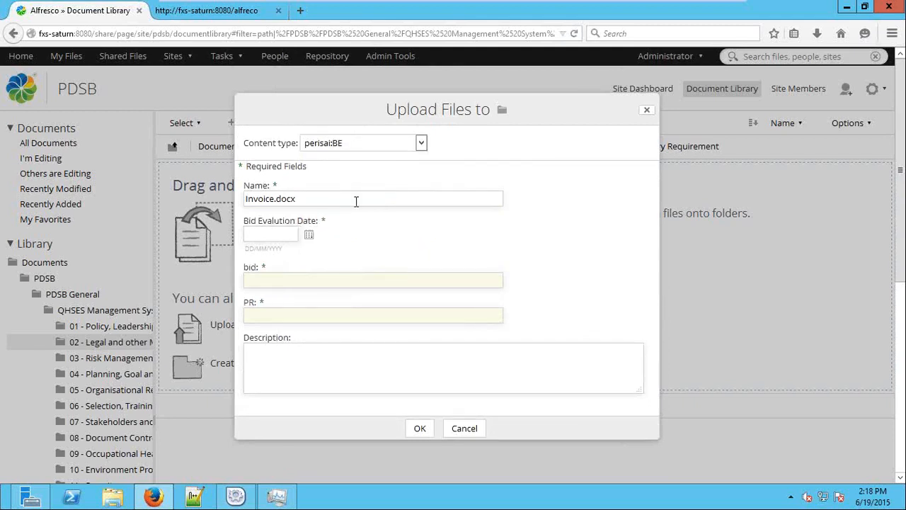
left_click(310, 236)
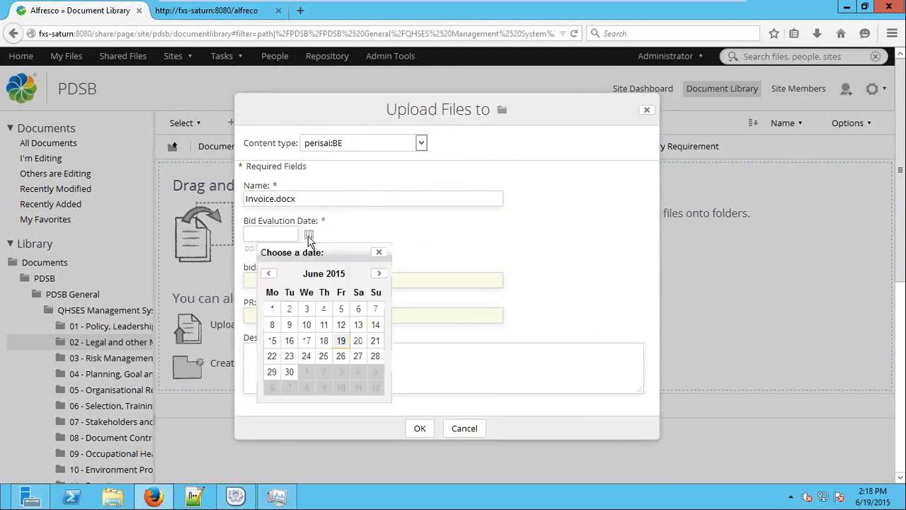
left_click(327, 324)
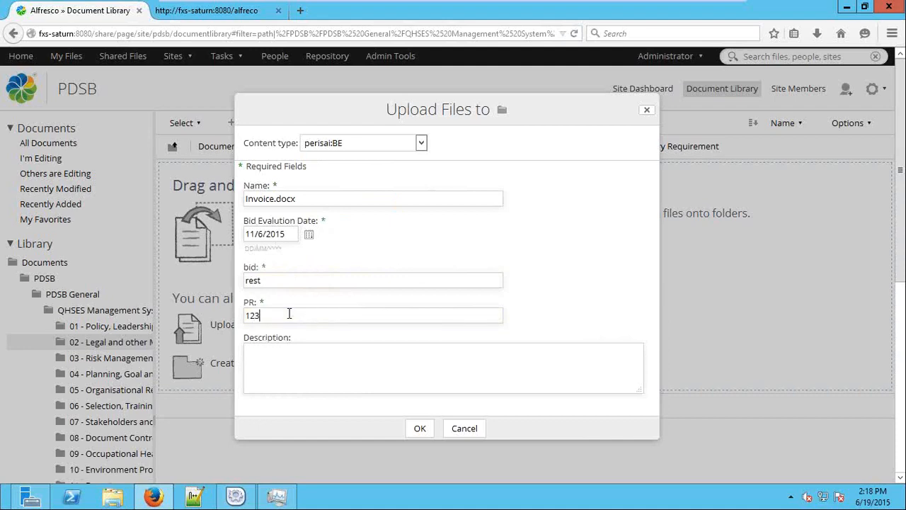
left_click(420, 428)
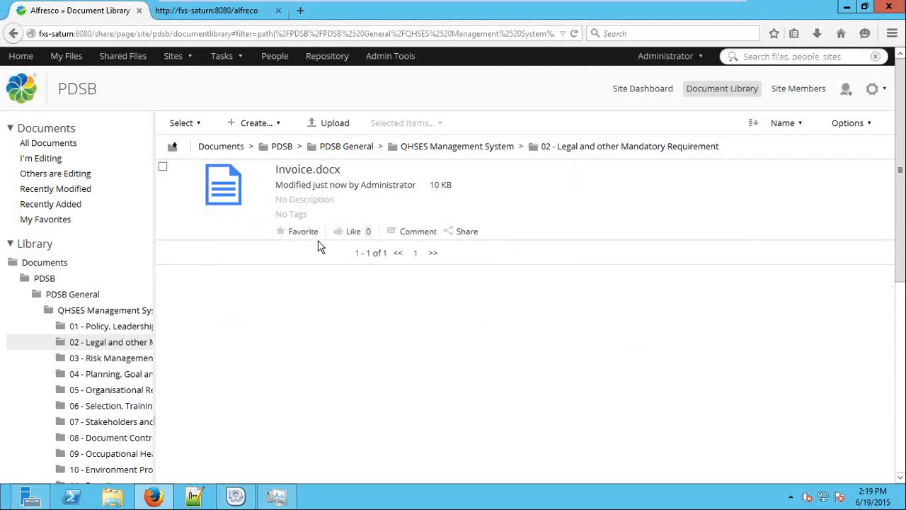
Shrink and move the browser aside, then open the Recycle Bin from the desktop
left_click(865, 8)
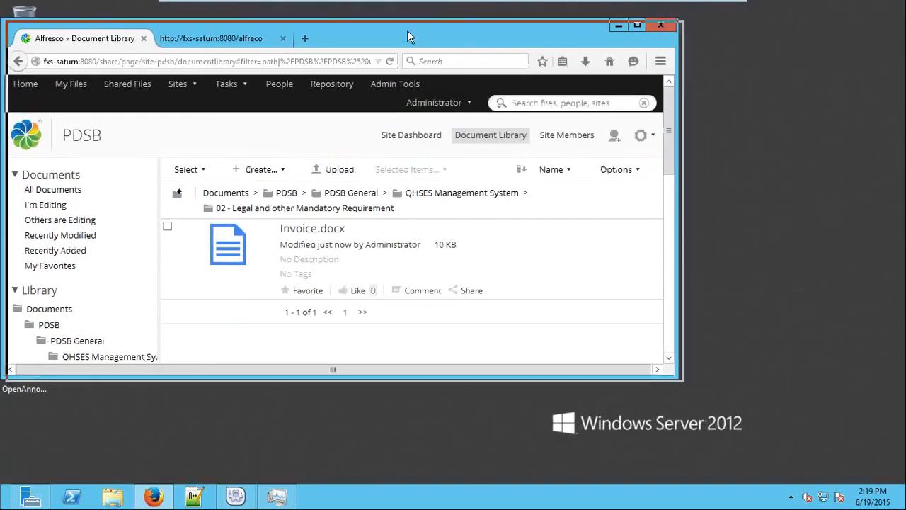
left_click_drag(403, 30, 606, 41)
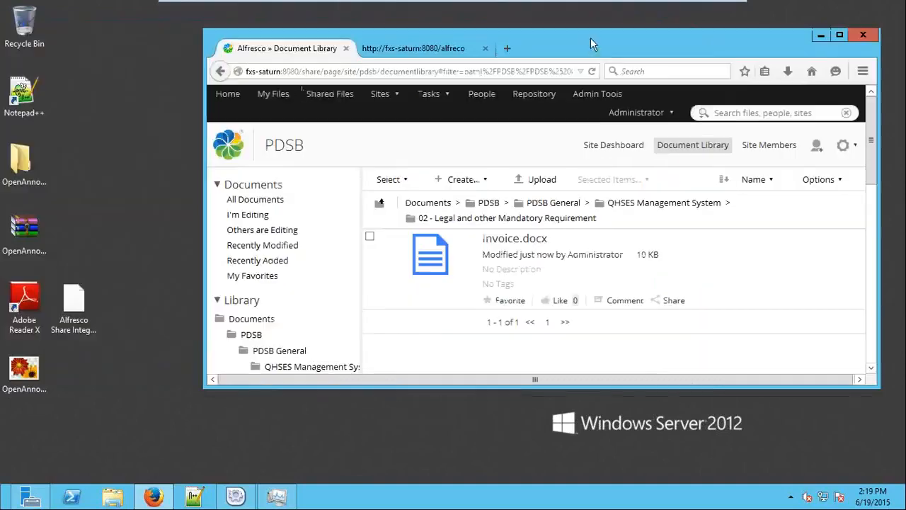
left_click(31, 44)
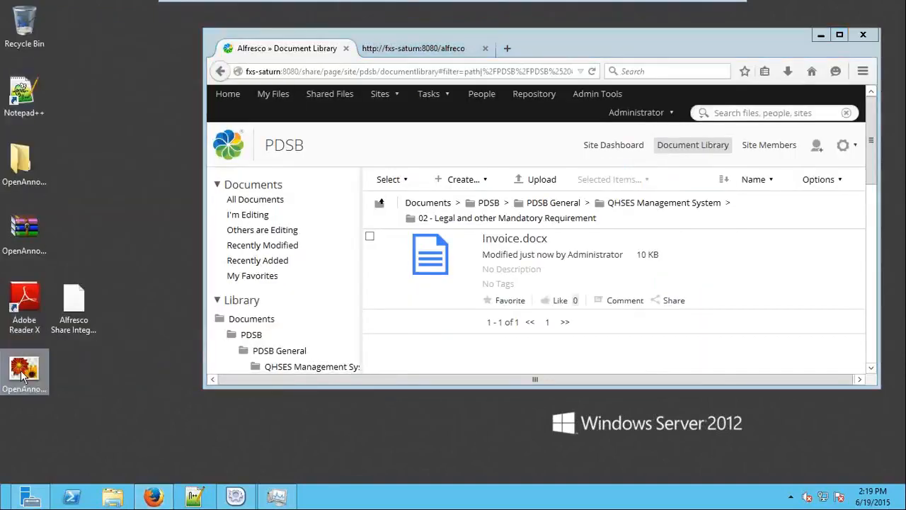
left_click(24, 369)
double_click(24, 22)
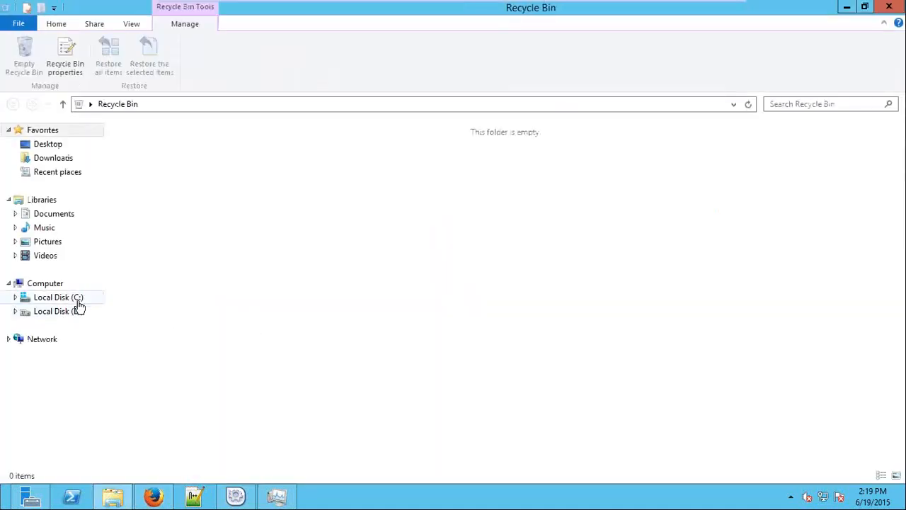
Browse Local Disk (C:), Local Disk (D:) and Pictures, then minimize File Explorer
left_click(76, 303)
left_click(77, 312)
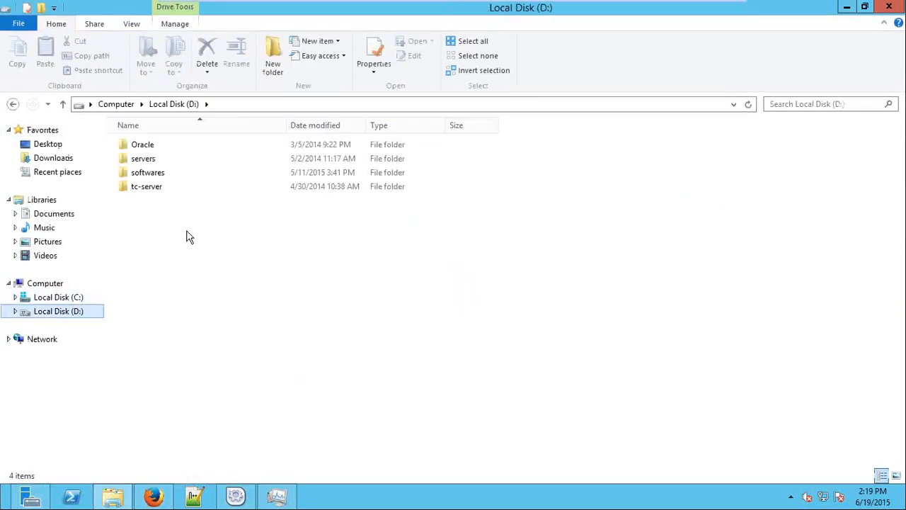
left_click(85, 241)
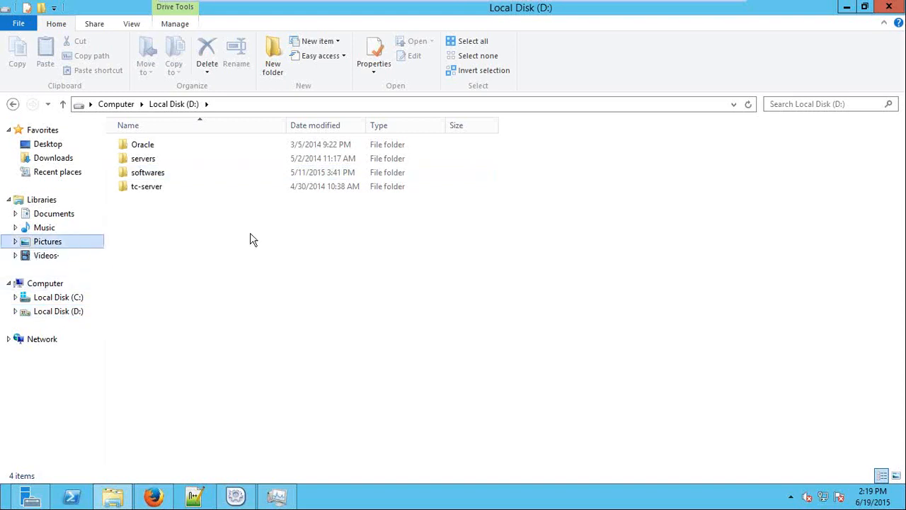
left_click(849, 7)
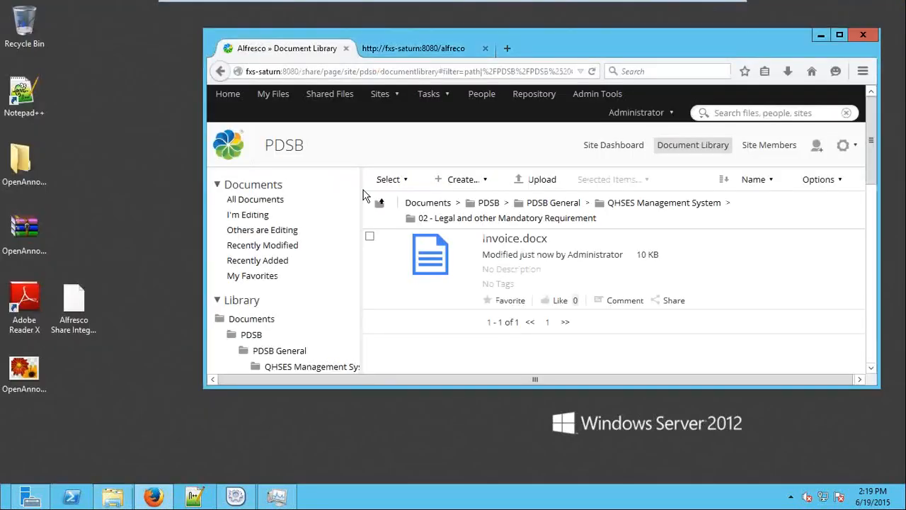
left_click(27, 369)
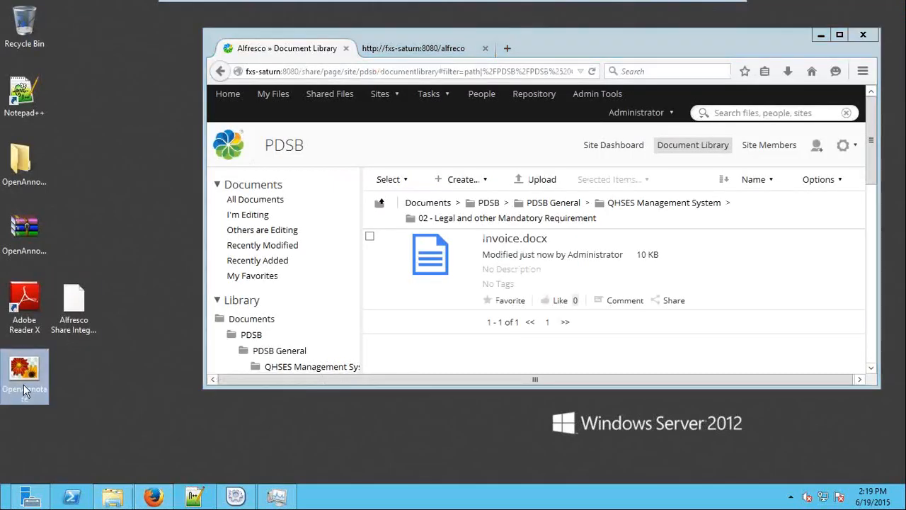
Drop the OpenAnnotate image into the folder and enter organiser name 'crest'
left_click_drag(516, 284, 524, 285)
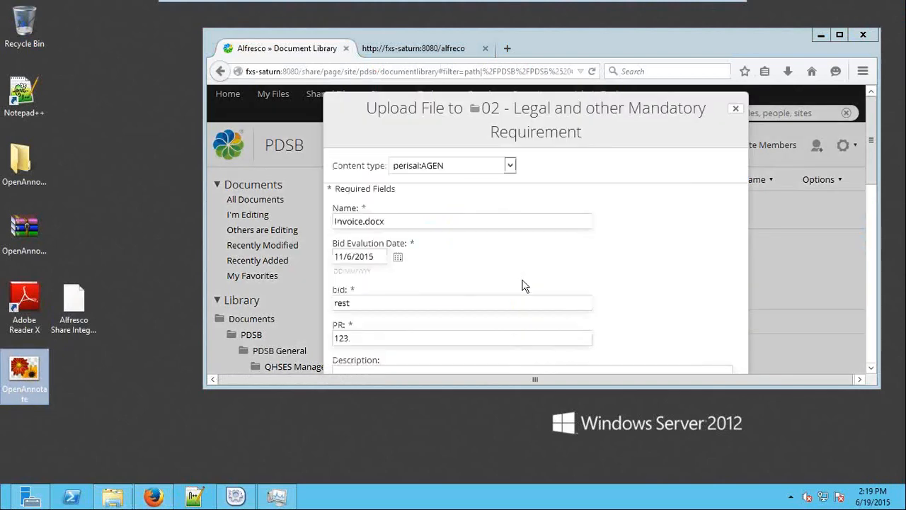
left_click(840, 34)
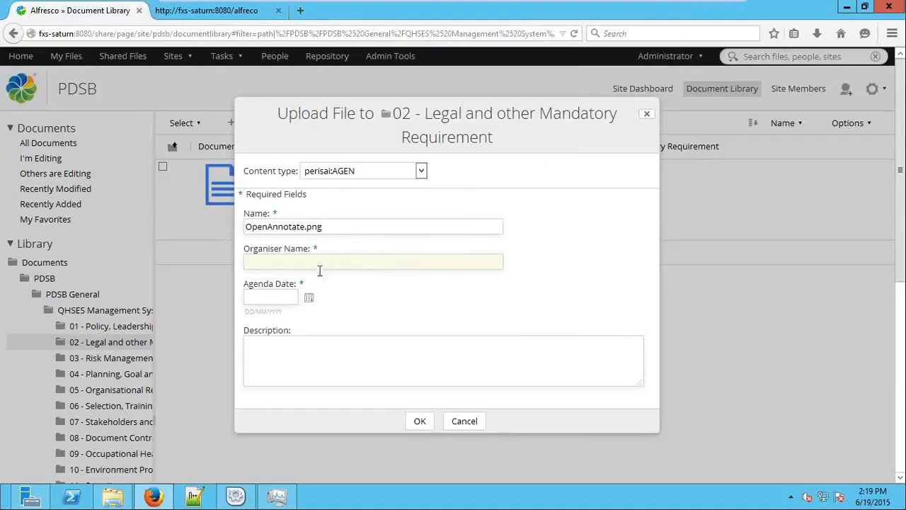
type("cres")
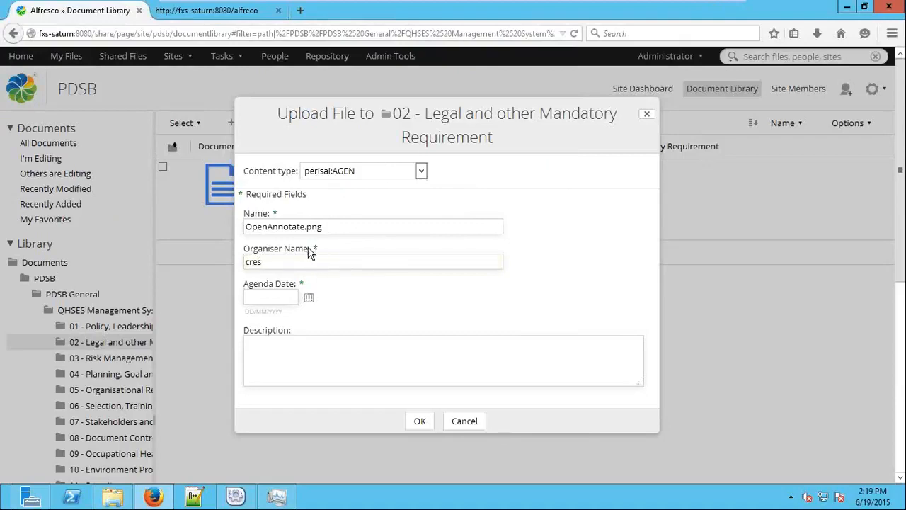
type("t")
Cancel the upload dialog and restore the browser to a smaller window
left_click(466, 421)
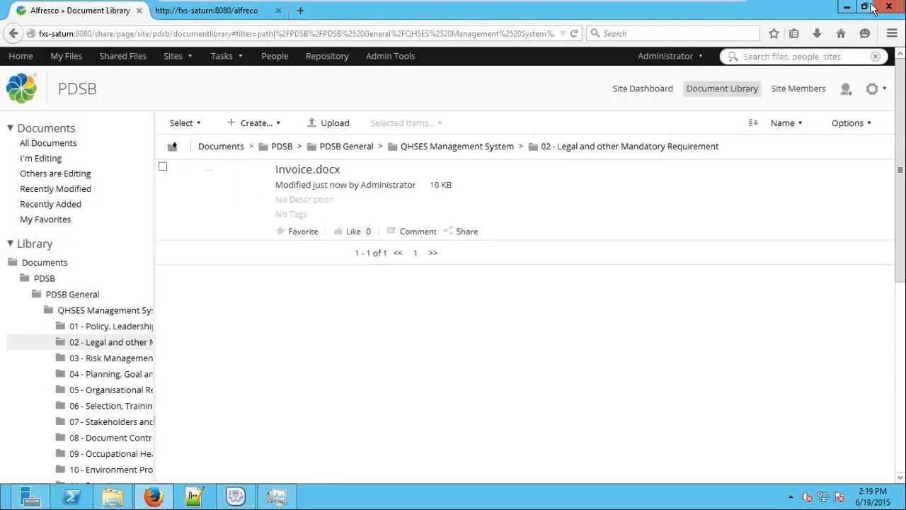
left_click(864, 6)
left_click(28, 382)
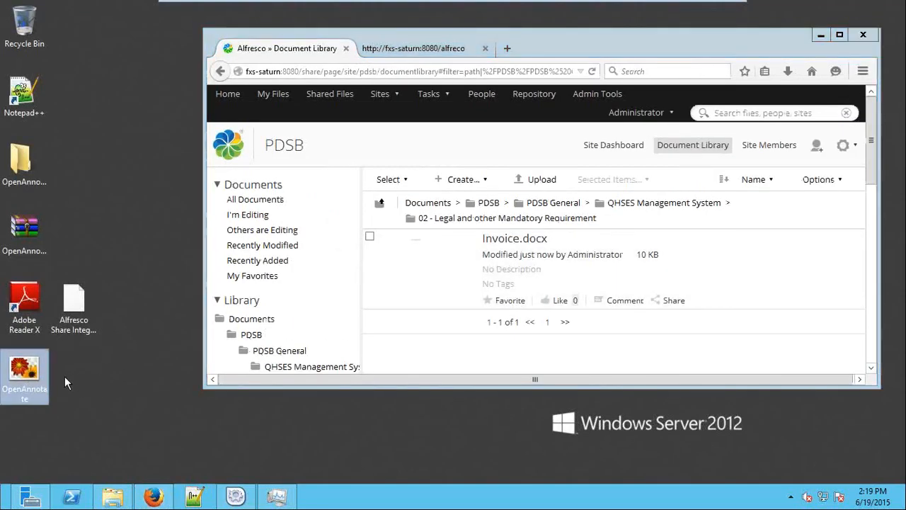
Duplicate the OpenAnnotate desktop icon and drag both files into the folder for upload
right_click(42, 376)
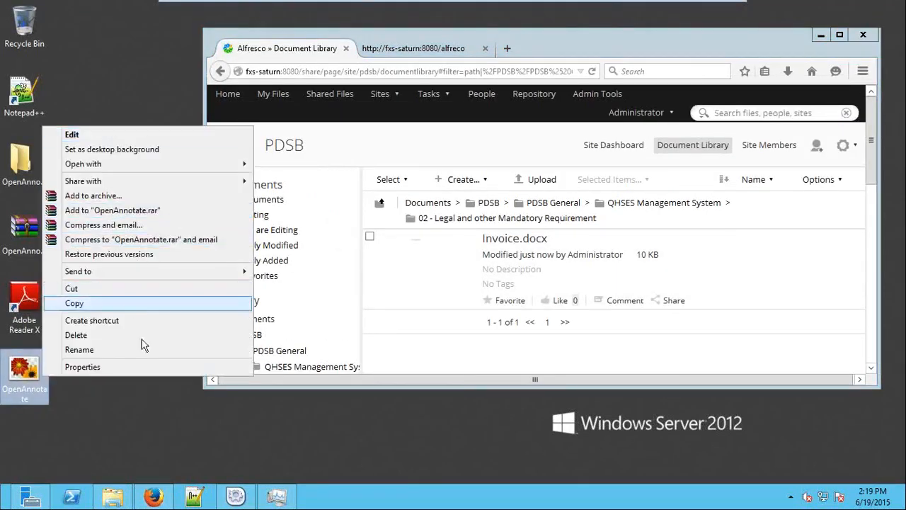
left_click(126, 304)
left_click(84, 373)
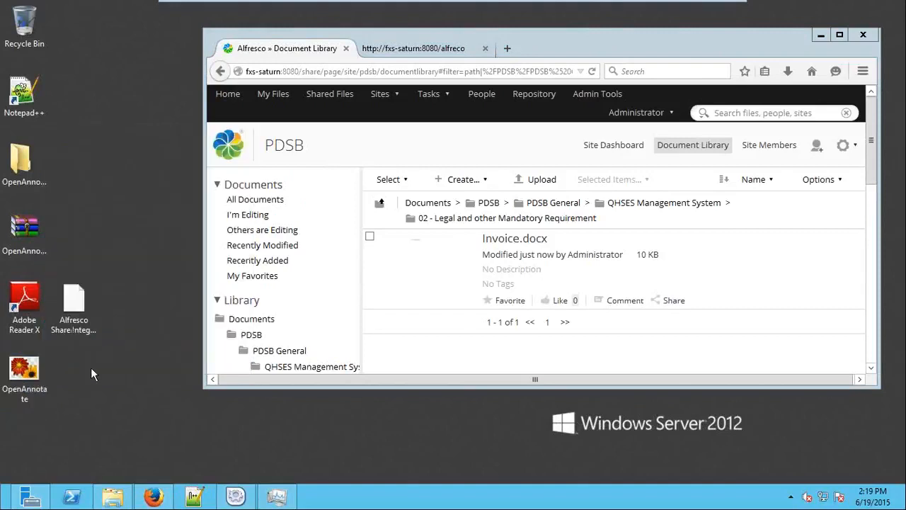
key("ctrl+v")
left_click(34, 378)
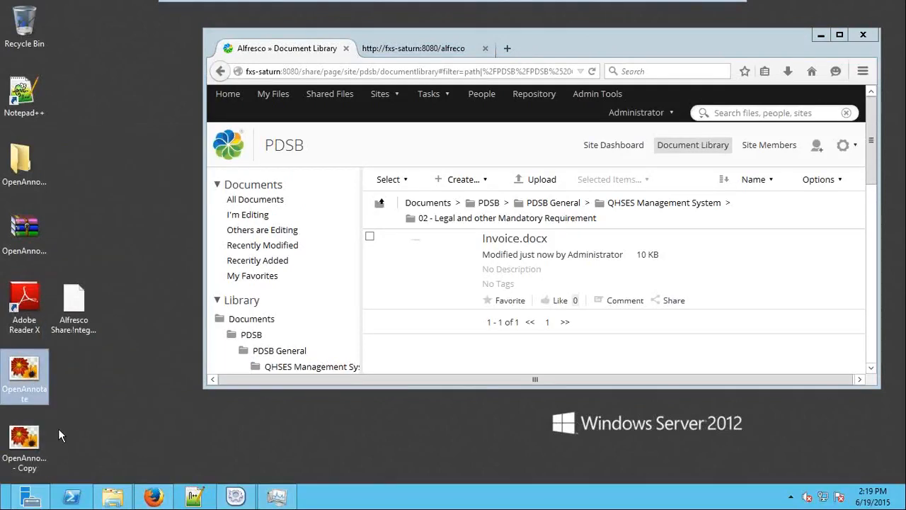
left_click(35, 443, "ctrl")
left_click_drag(44, 439, 557, 279)
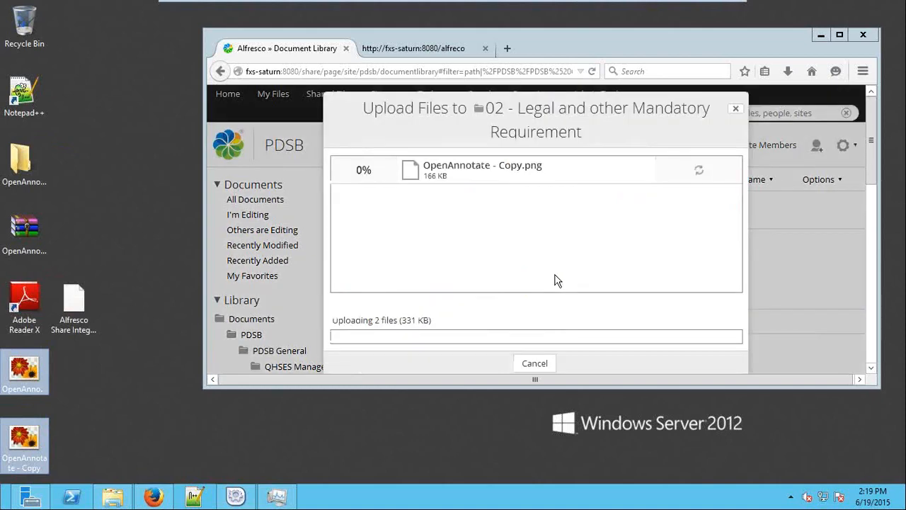
Give OpenAnnotate - Copy.png organiser 'crest', agenda date 3 June 2015 and description 'abc'
left_click(839, 36)
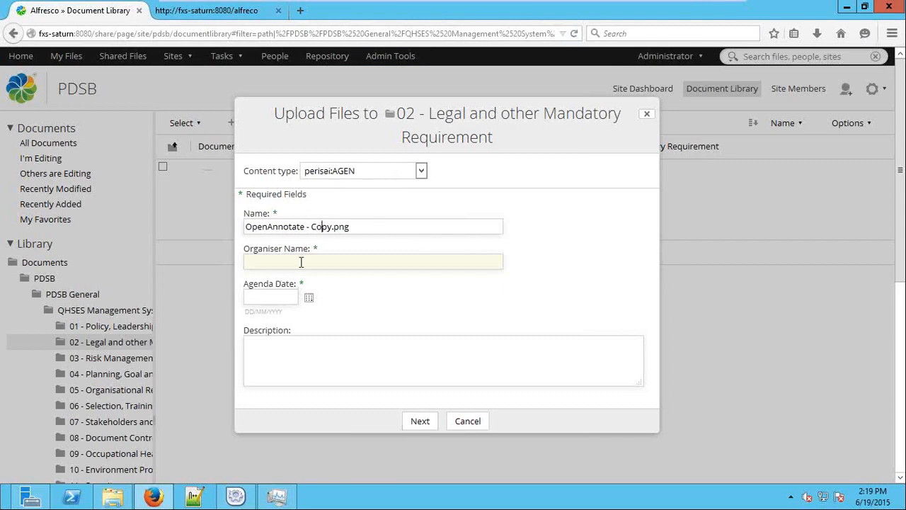
type("cres")
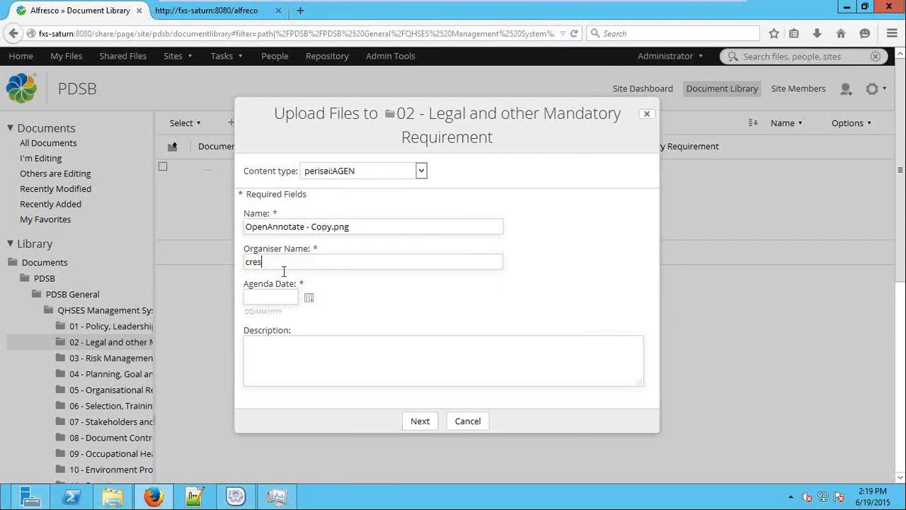
type("t")
left_click(309, 298)
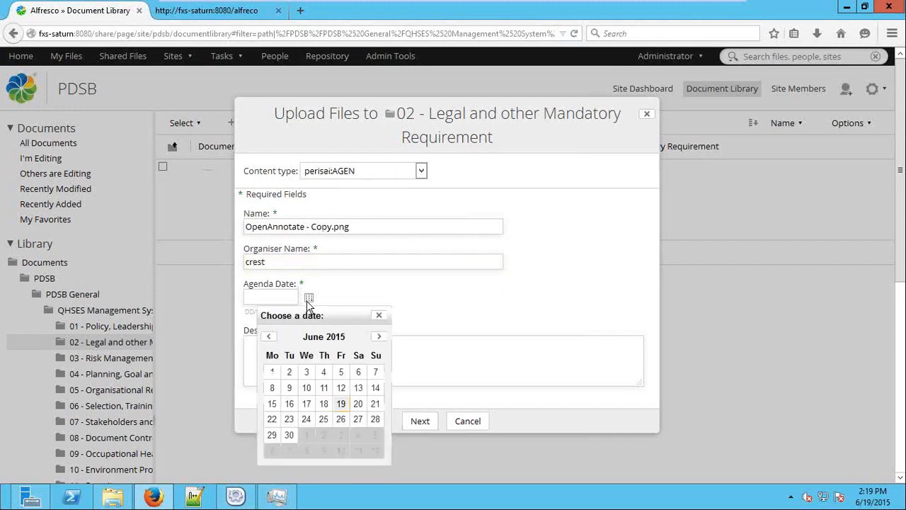
left_click(318, 369)
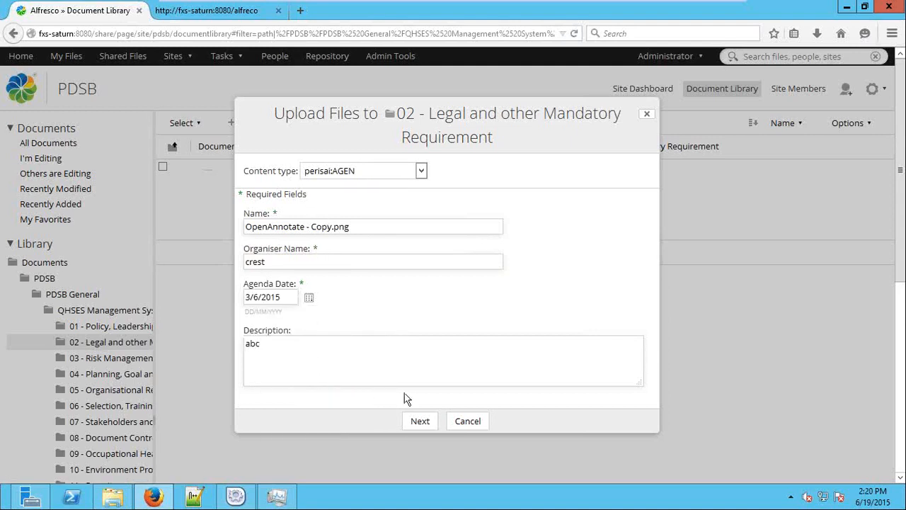
left_click(419, 420)
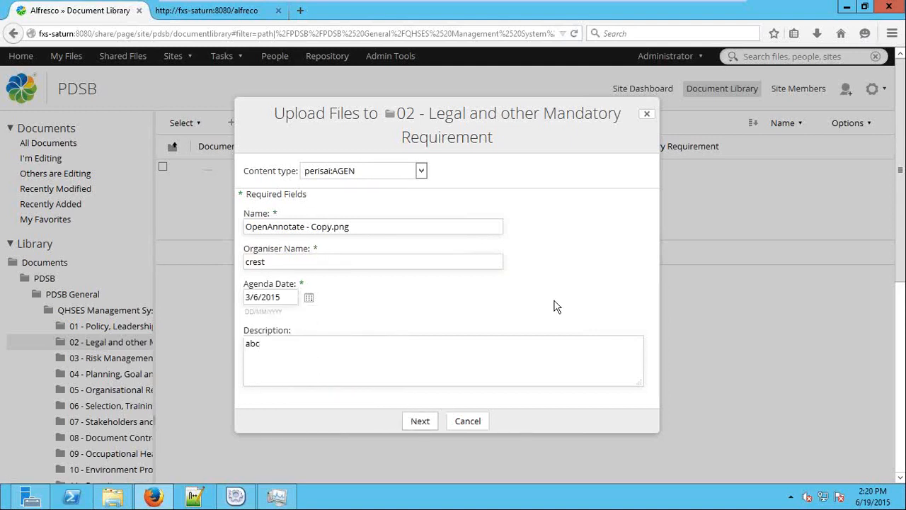
Upload OpenAnnotate.png as perisai:CAL with Cal Date 19 June 2015 and Asset Name 'loan'
left_click(370, 177)
left_click(353, 264)
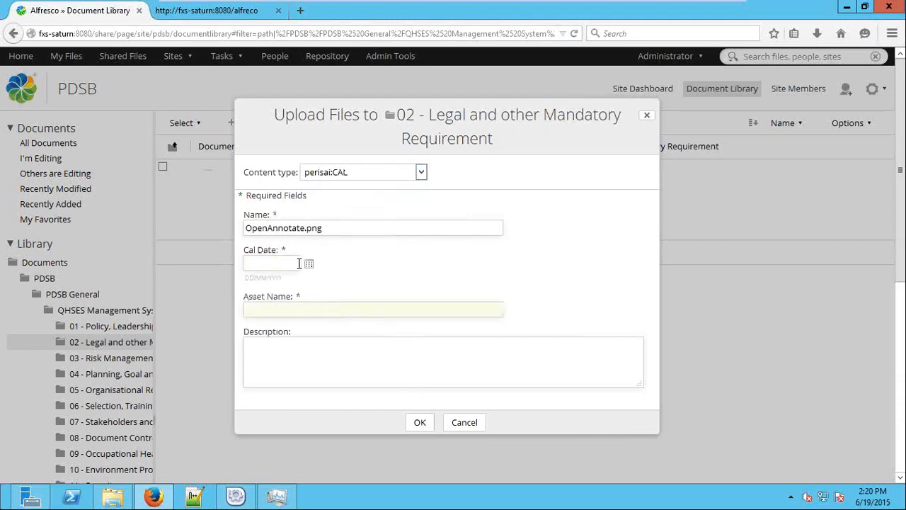
left_click(309, 263)
left_click(337, 370)
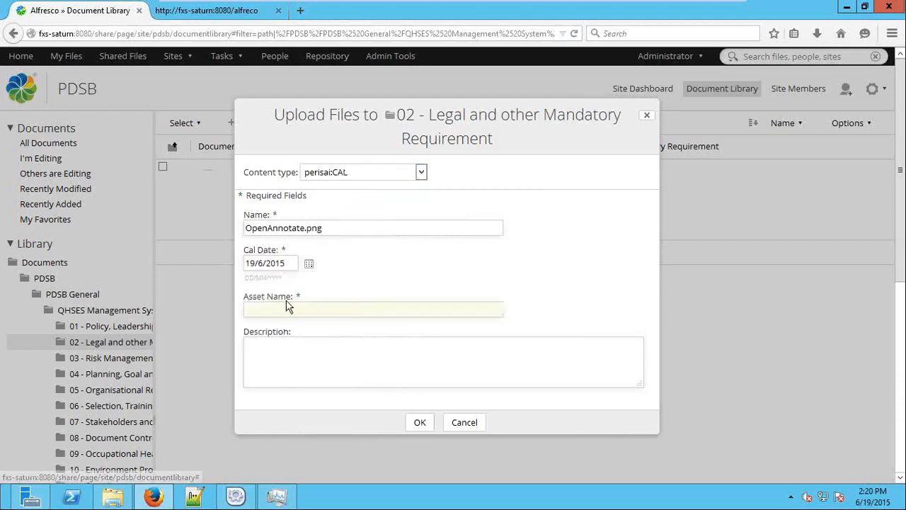
left_click(290, 307)
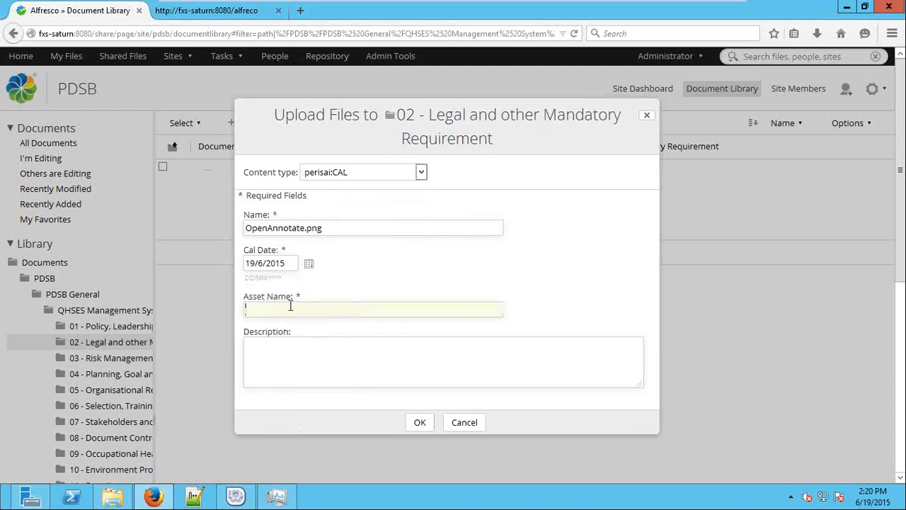
type("loan")
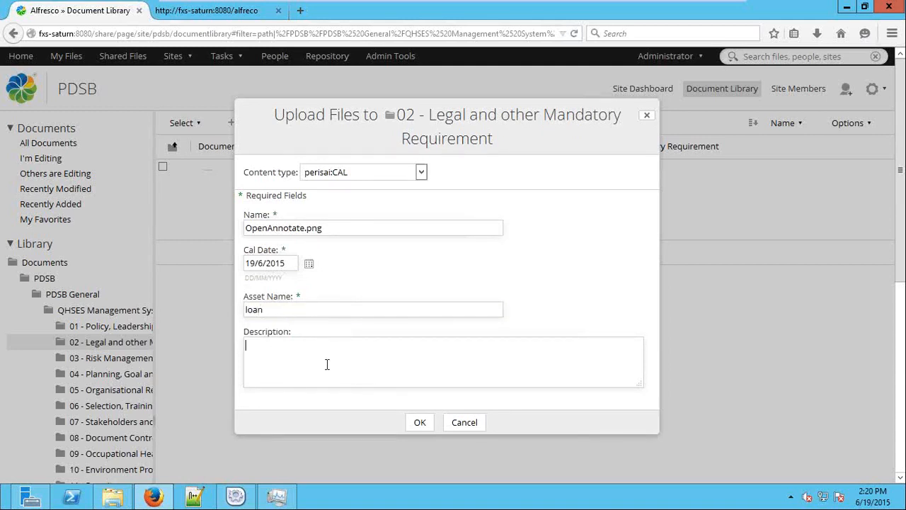
left_click(419, 425)
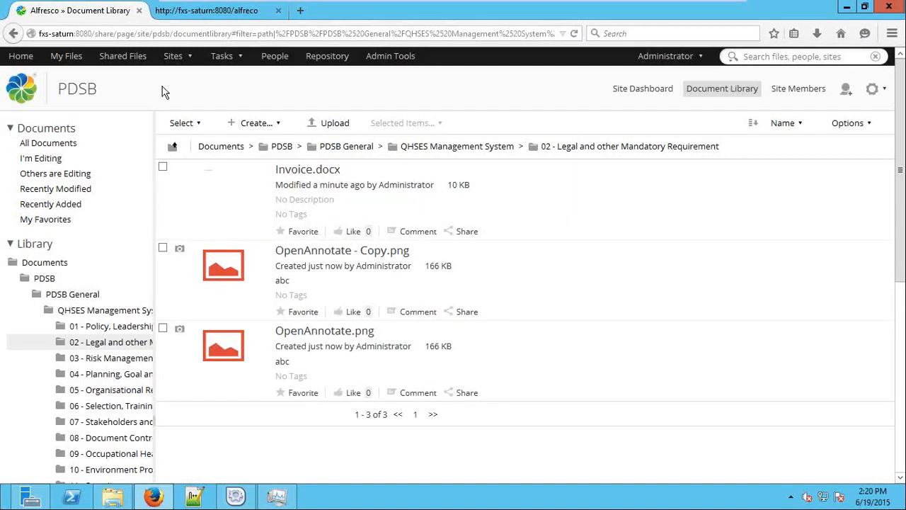
left_click(172, 56)
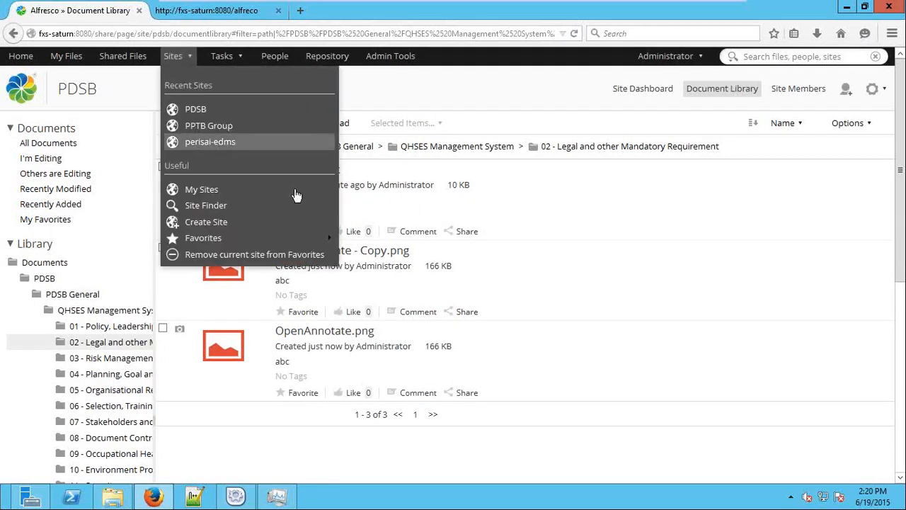
Open PPTB Group's Document Library, look into Employ Details and Information Technology, then open HR
left_click(237, 126)
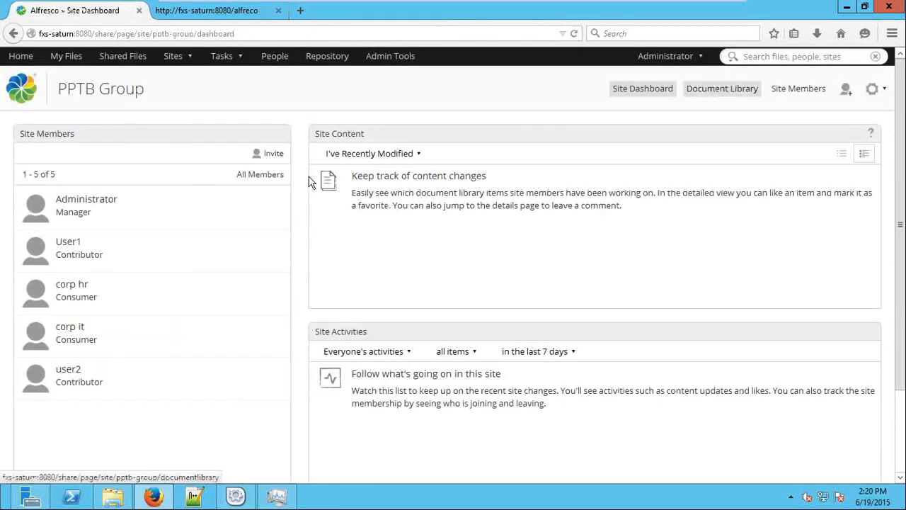
left_click(732, 89)
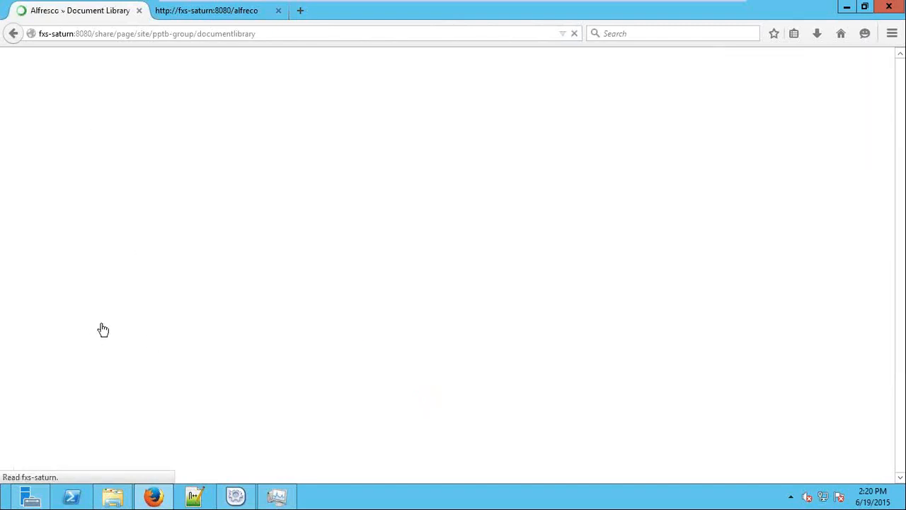
left_click(37, 279)
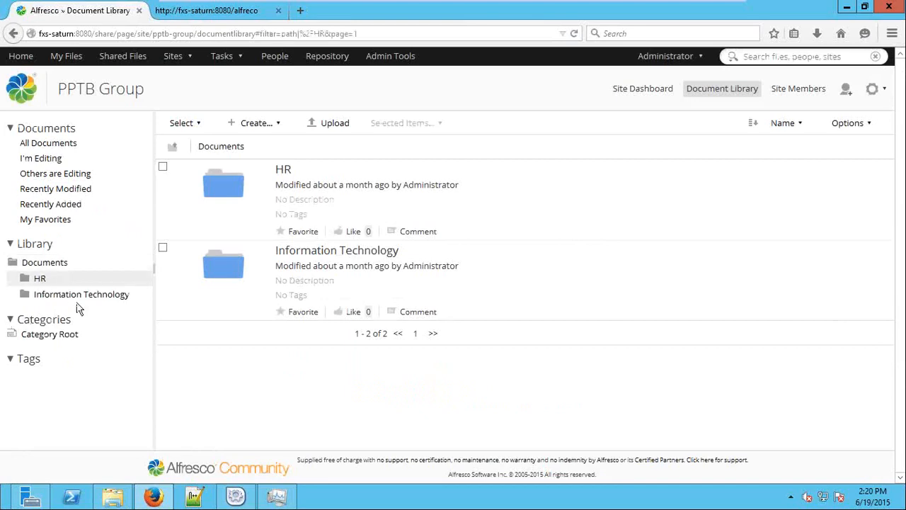
left_click(77, 294)
left_click(111, 341)
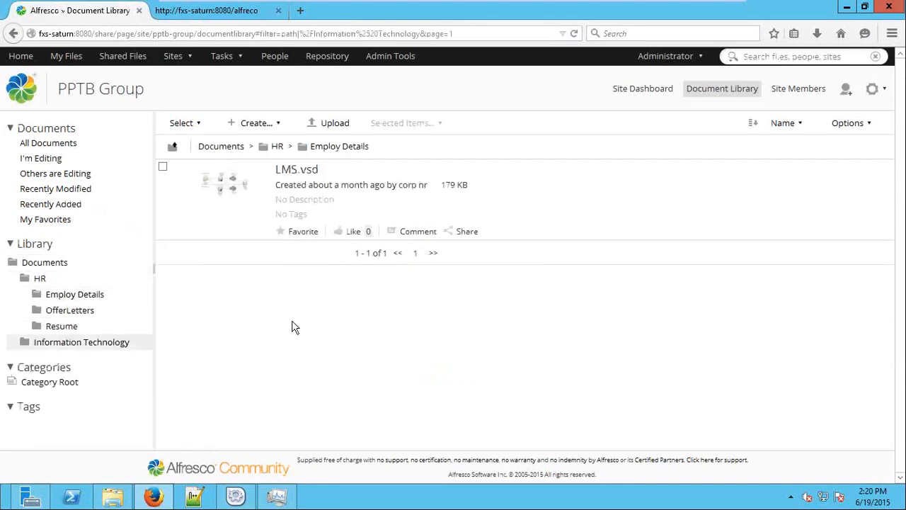
left_click(44, 263)
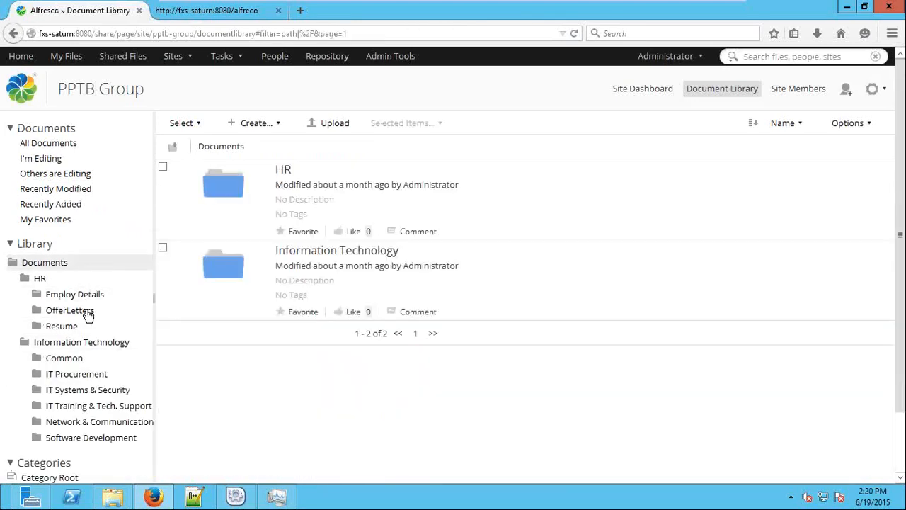
left_click(40, 278)
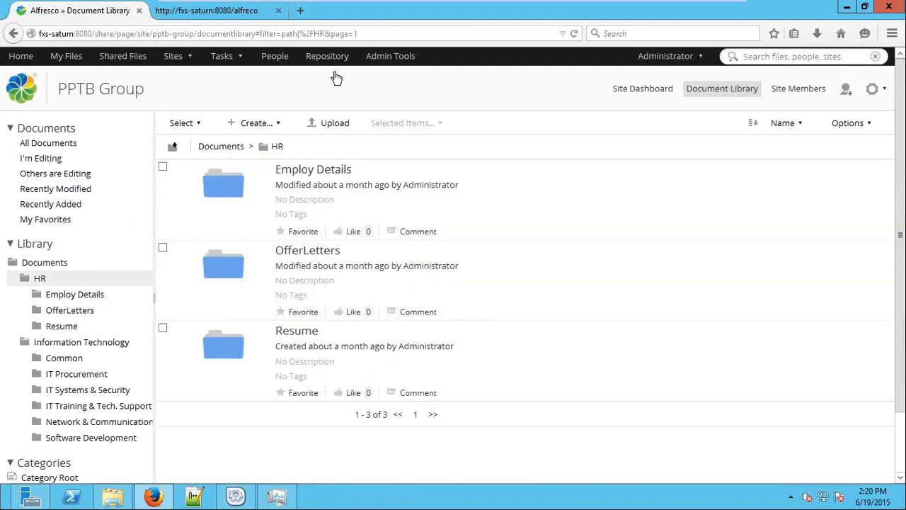
Choose LMS_2.pdf from the computer for upload into the HR folder
left_click(338, 126)
left_click(460, 267)
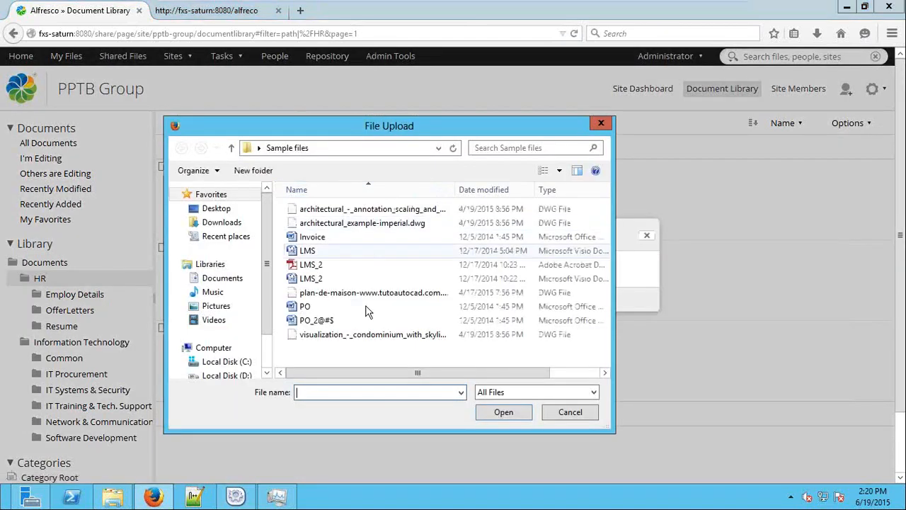
left_click(339, 277)
double_click(343, 265)
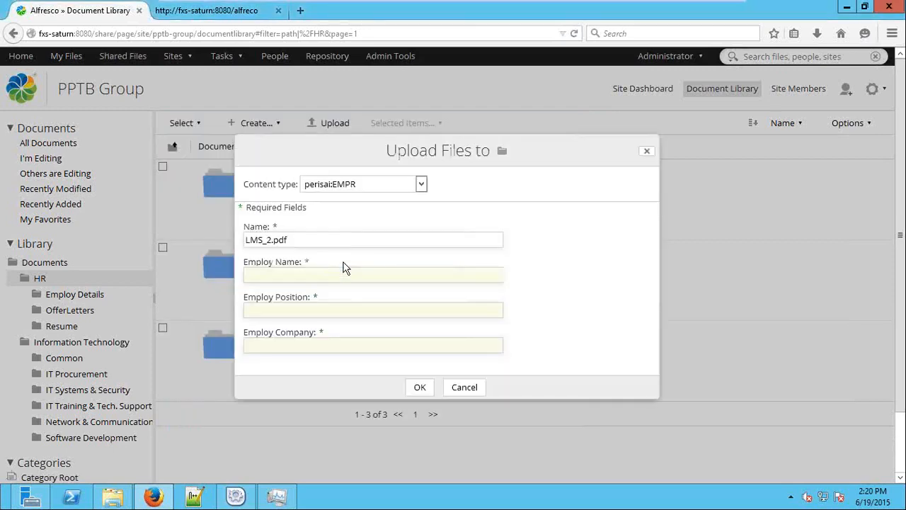
Set content type perisai:EMPR with position 'hr' and upload LMS_2.pdf
left_click(390, 185)
left_click(380, 211)
left_click(420, 136)
left_click(379, 153)
left_click(376, 186)
left_click(374, 213)
left_click(356, 138)
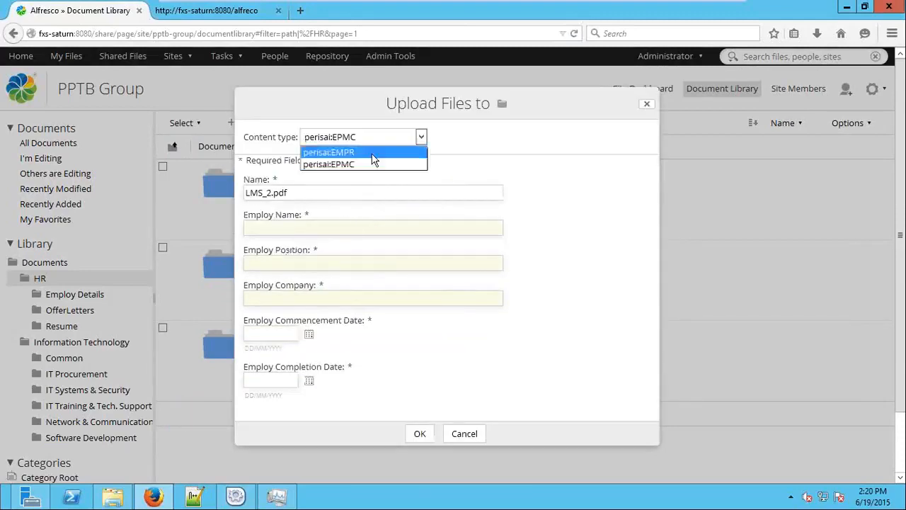
left_click(357, 153)
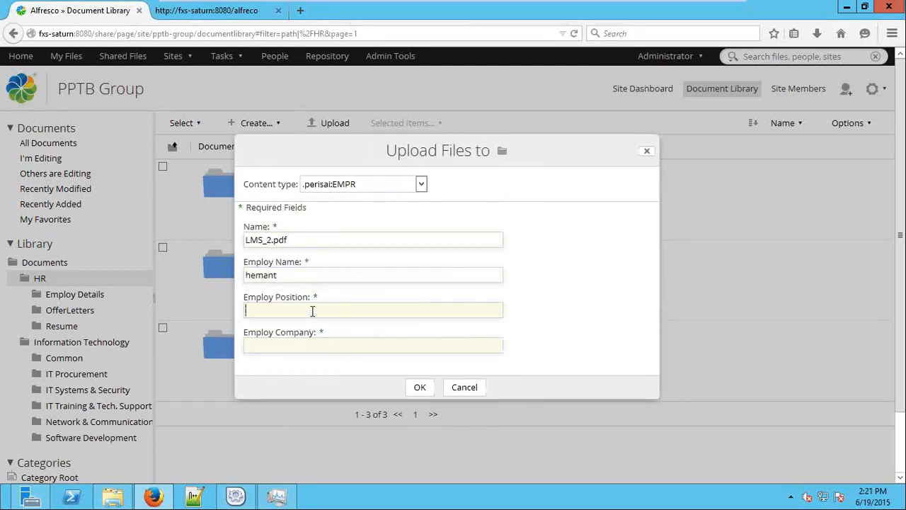
type("hr")
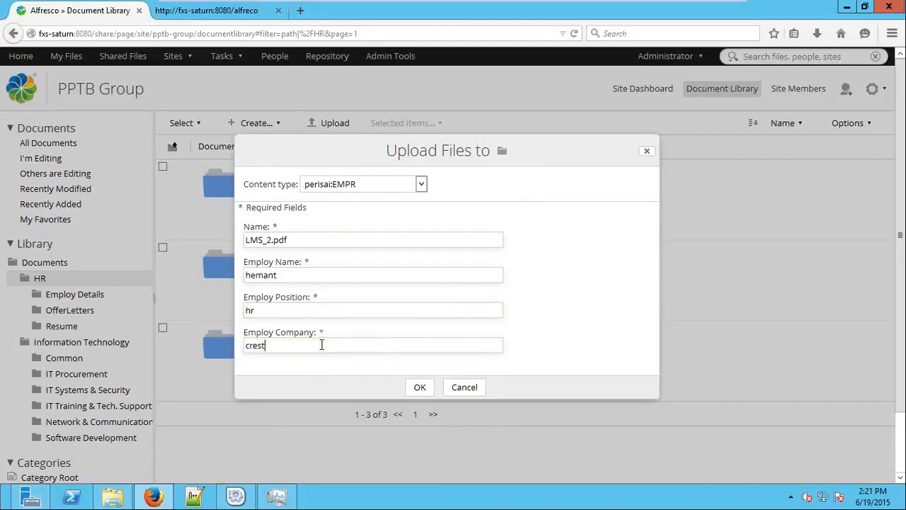
left_click(419, 387)
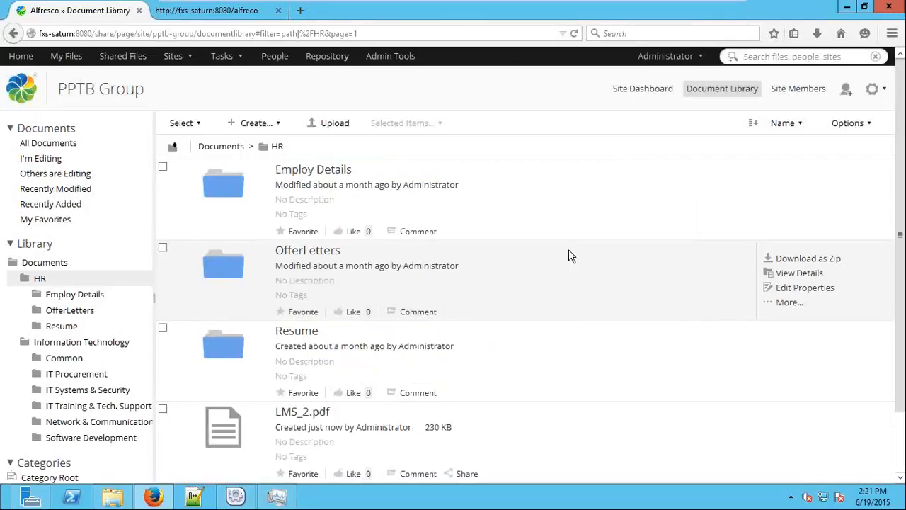
scroll(570, 253, "down", 2)
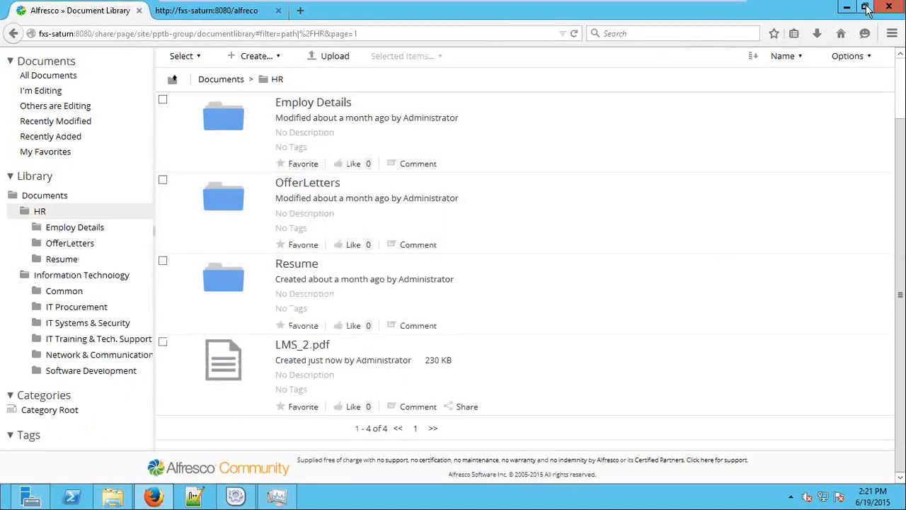
left_click(866, 9)
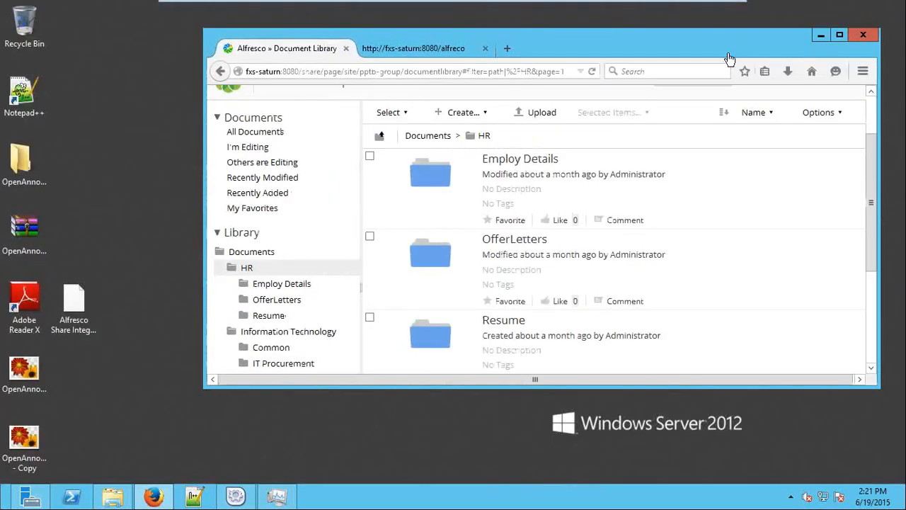
left_click(21, 443)
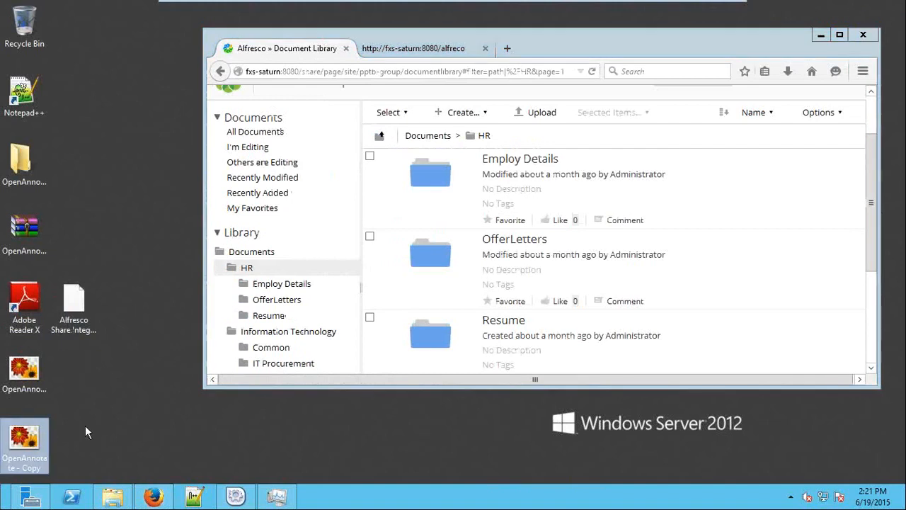
left_click_drag(40, 435, 520, 253)
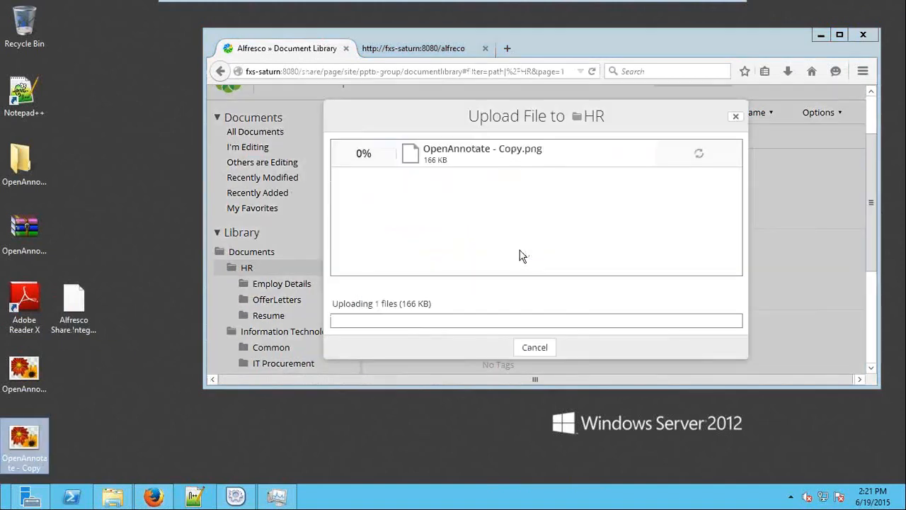
left_click(554, 351)
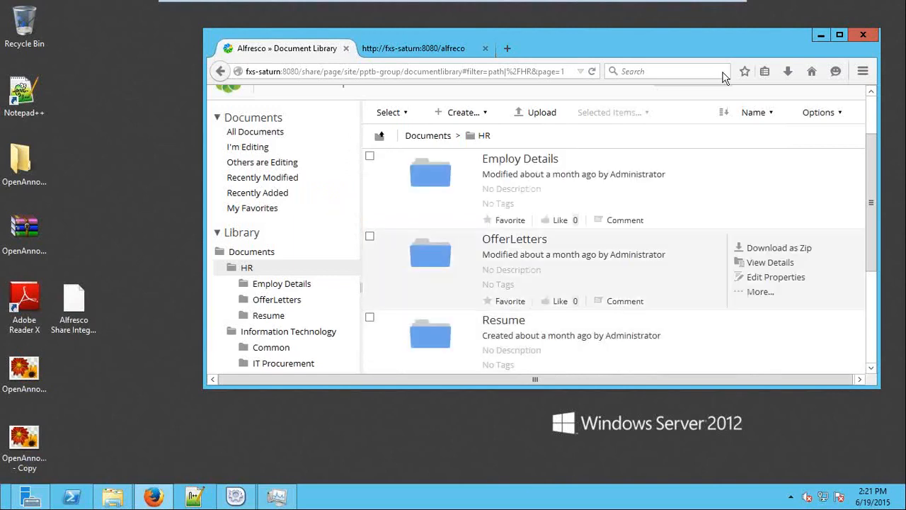
left_click(839, 35)
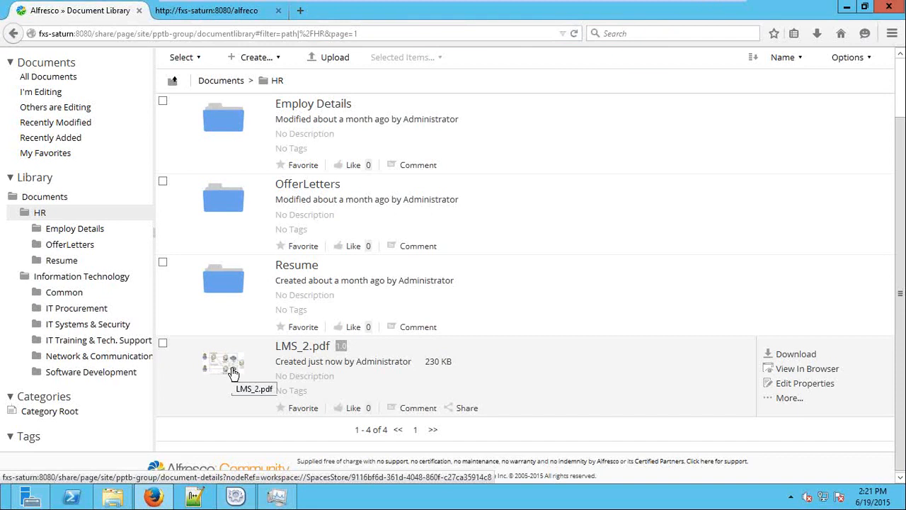
Mark LMS_2.pdf as a favourite, then browse Documents and Information Technology
left_click(286, 412)
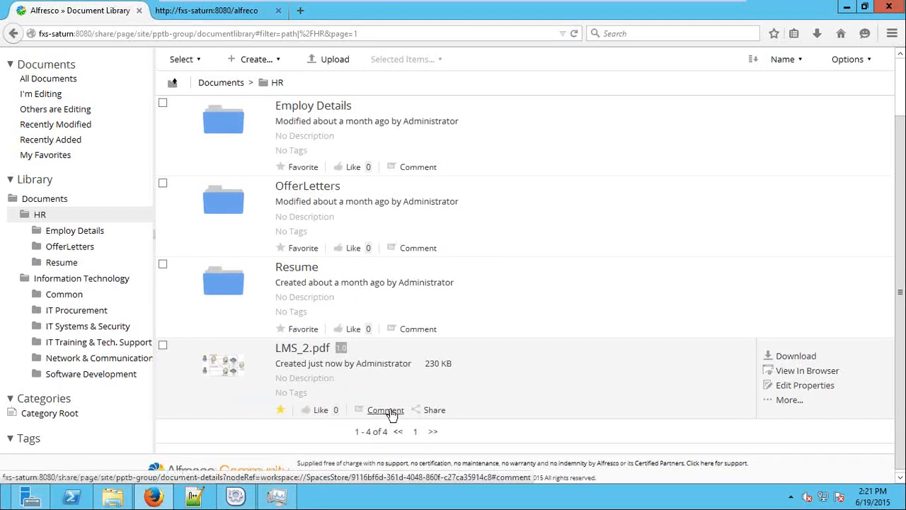
scroll(391, 413, "up", 2)
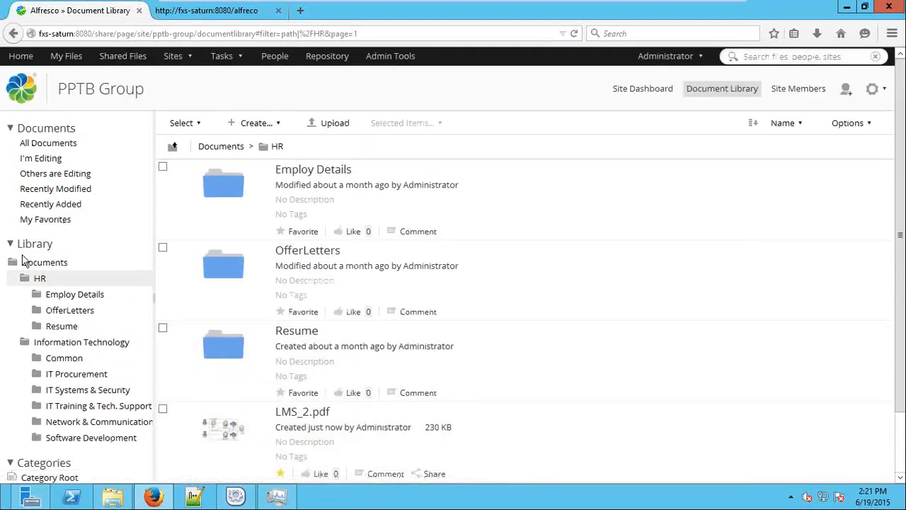
left_click(48, 265)
left_click(71, 344)
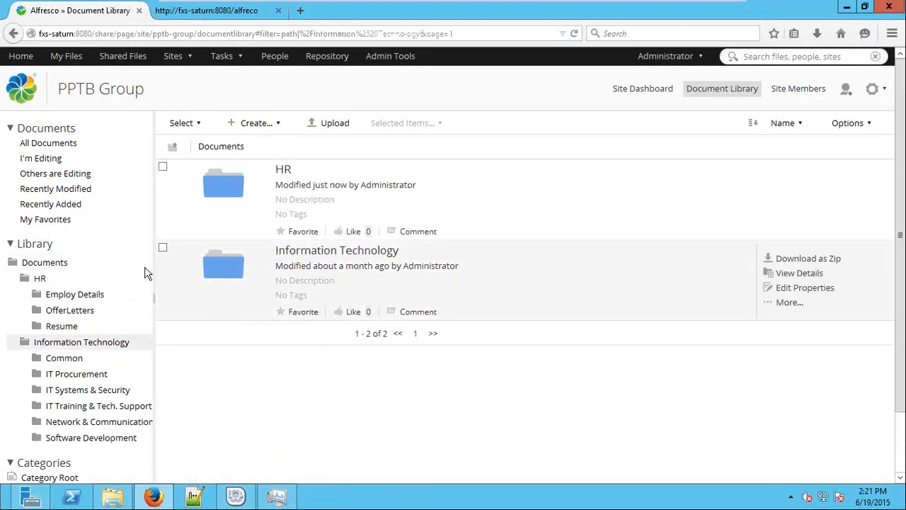
View My Favorites, then open the HR > Employ Details folder
scroll(573, 297, "down", 3)
scroll(562, 383, "up", 3)
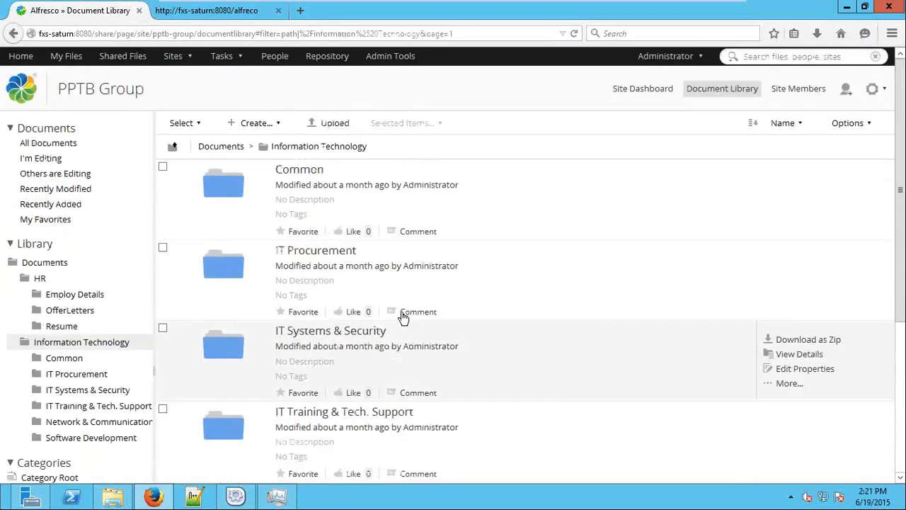
left_click(54, 222)
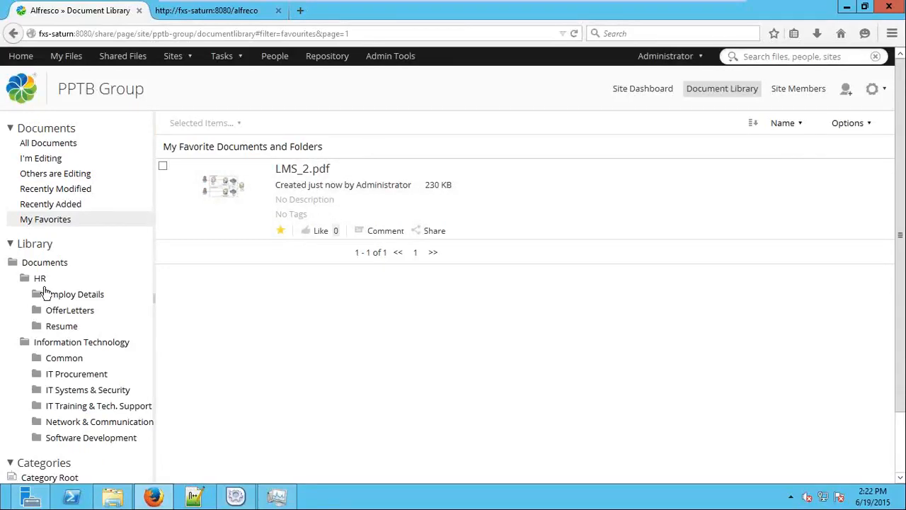
left_click(132, 290)
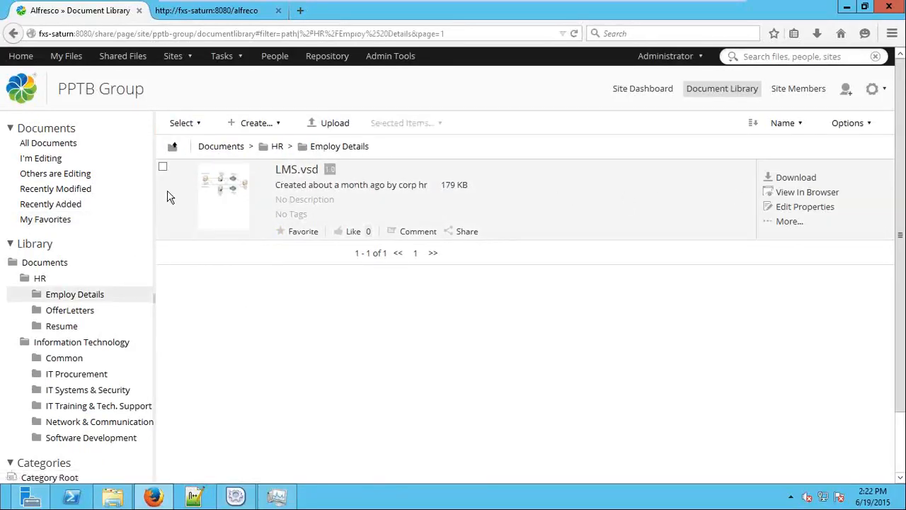
Open the LMS.vsd version 1.0 details page and maximize its diagram preview
left_click(298, 173)
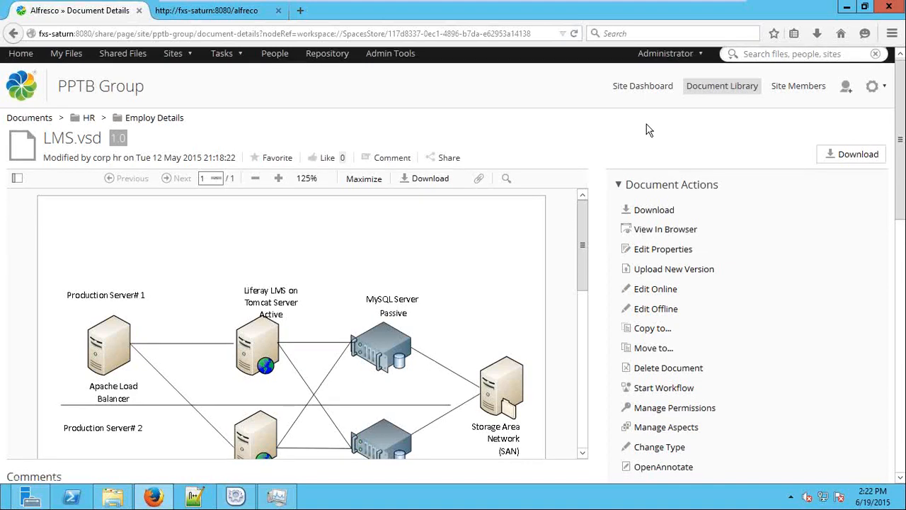
scroll(646, 129, "down", 8)
scroll(646, 130, "up", 10)
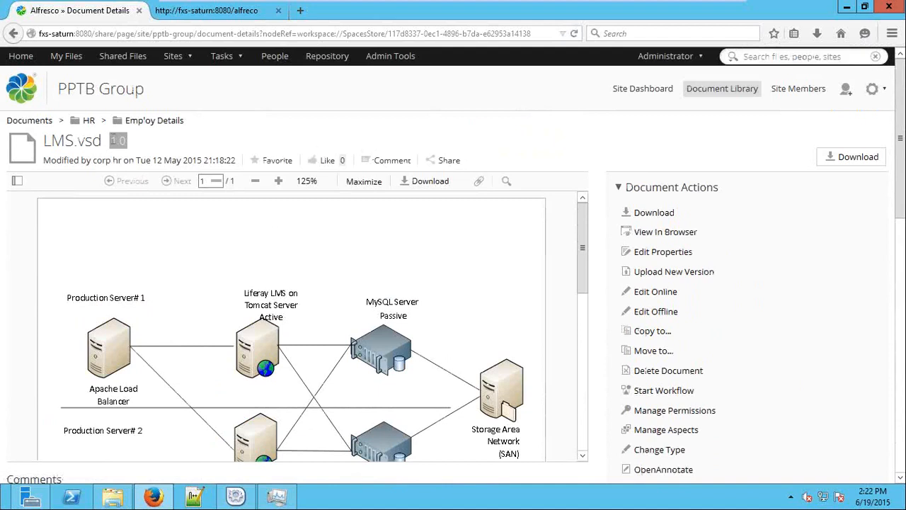
left_click_drag(139, 148, 105, 145)
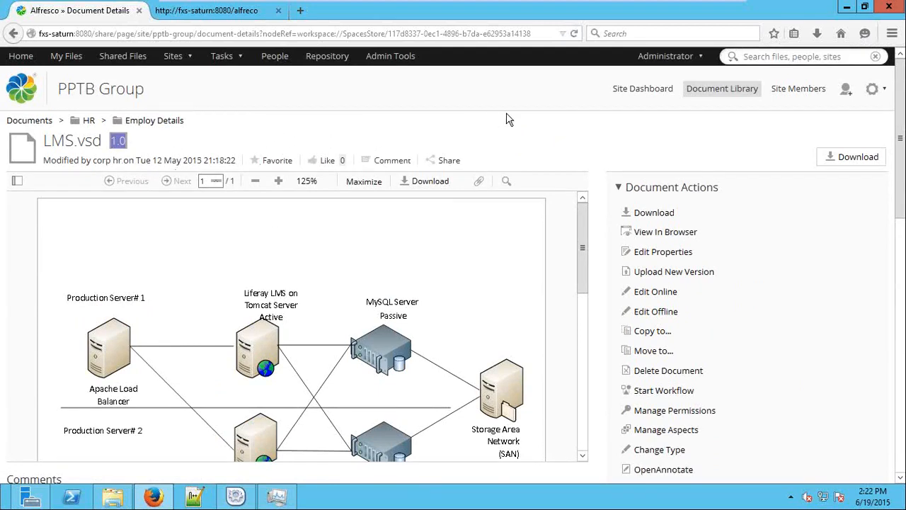
left_click(365, 181)
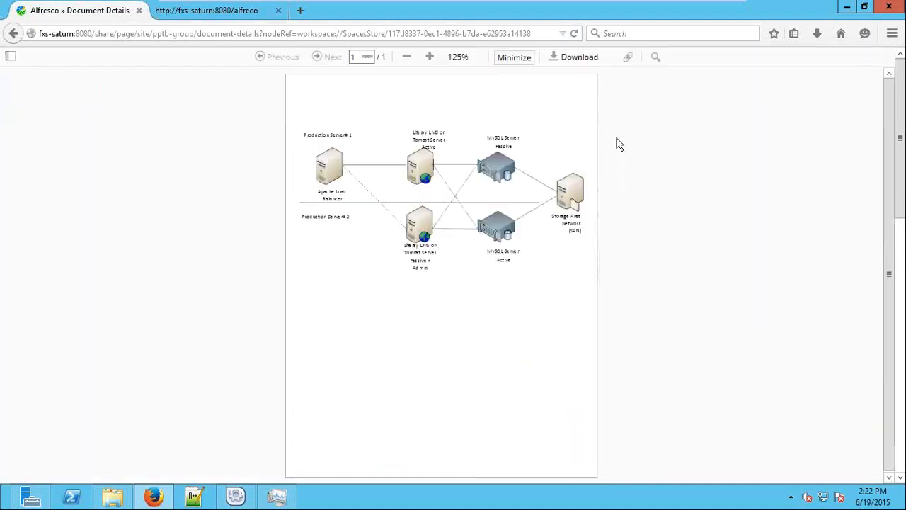
Restore the preview to normal size and search the diagram for 'passive', then 'active'
key("Escape")
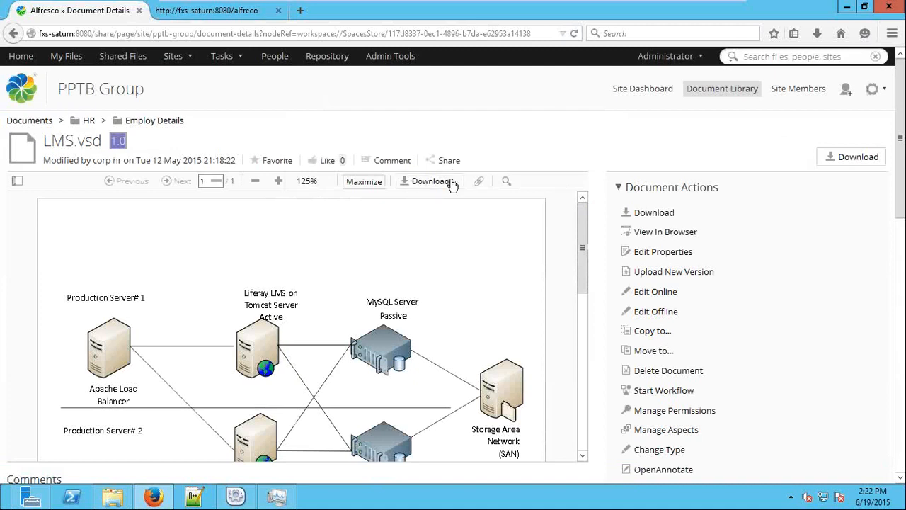
left_click(505, 182)
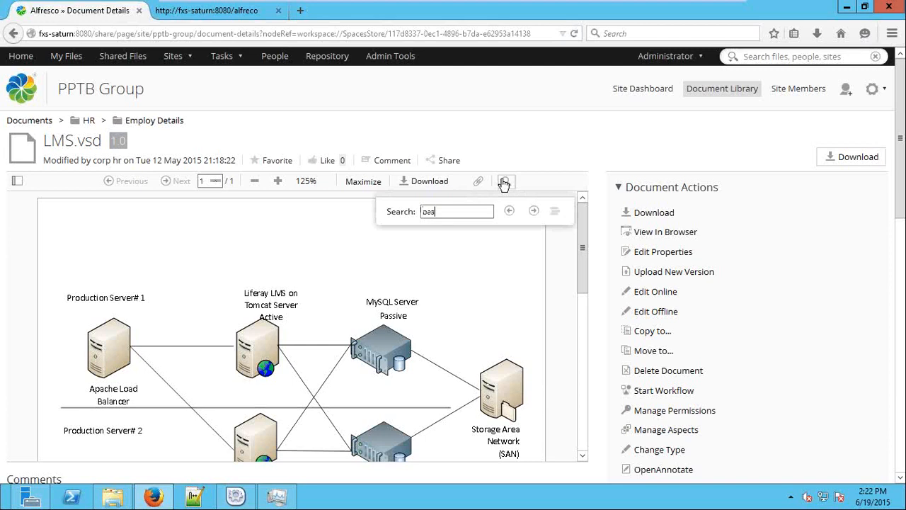
key("Return")
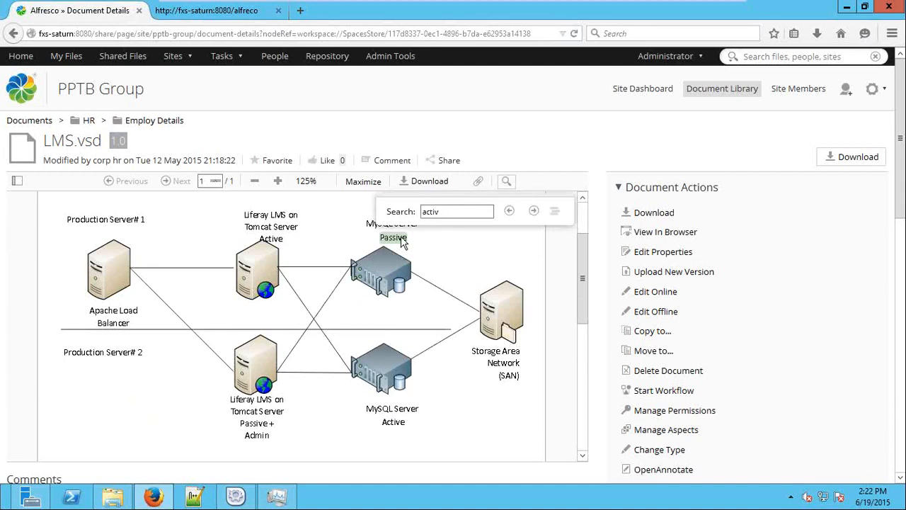
key("Return")
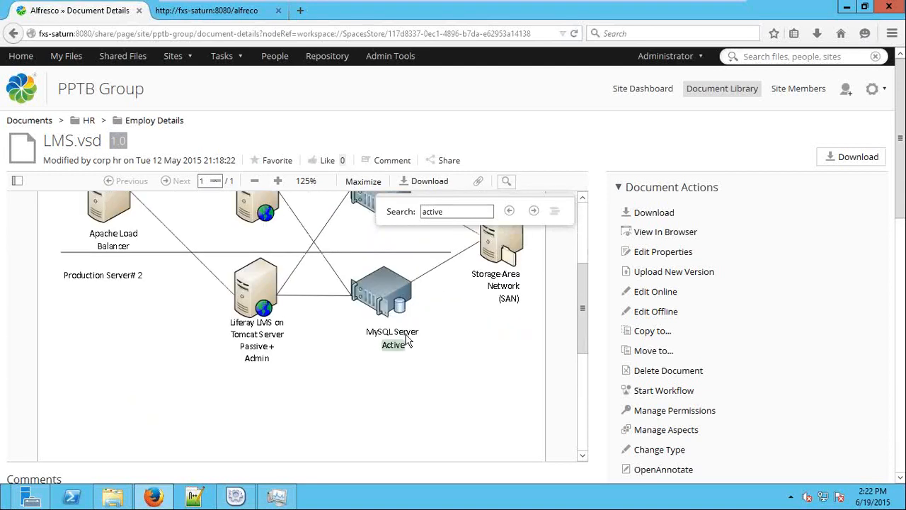
scroll(439, 356, "up", 2)
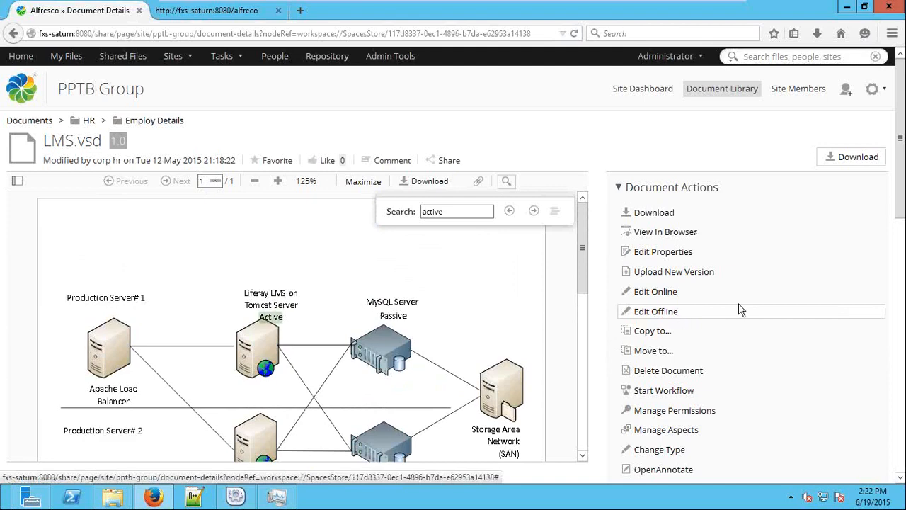
scroll(739, 309, "down", 2)
scroll(739, 309, "down", 1)
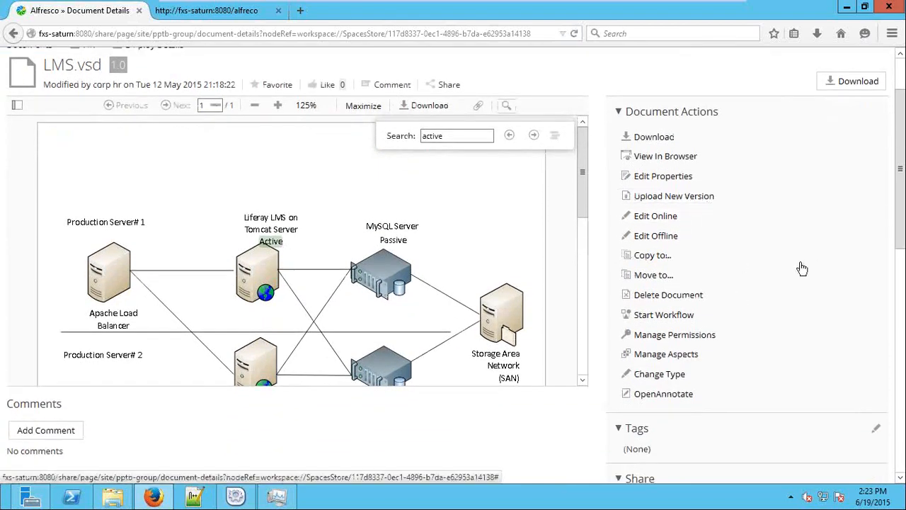
scroll(771, 301, "down", 4)
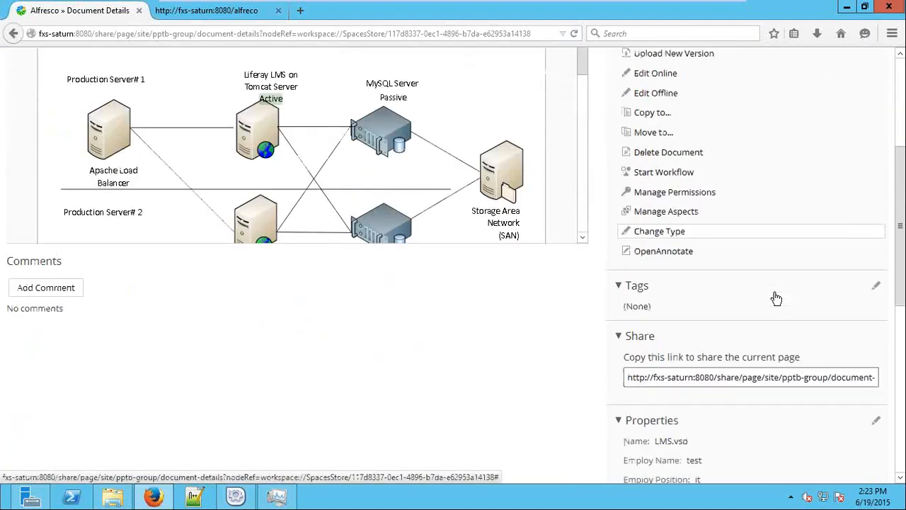
scroll(732, 314, "down", 2)
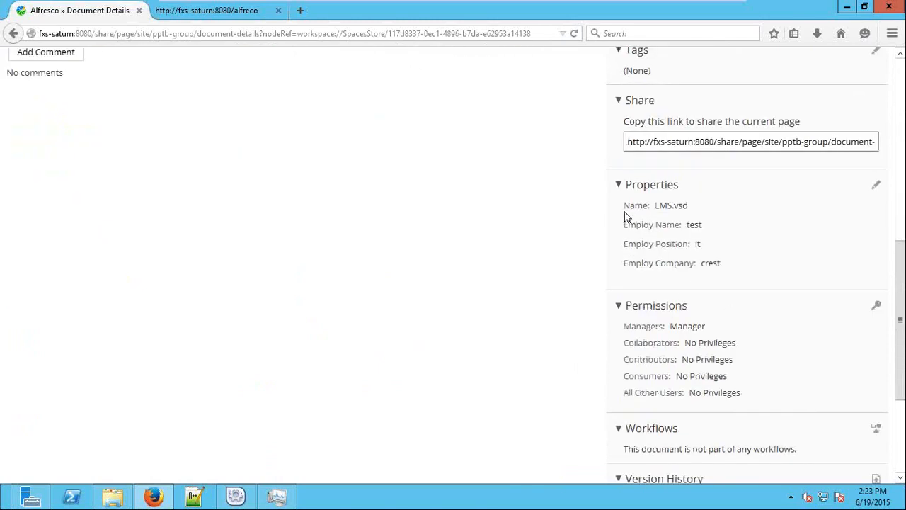
left_click_drag(625, 212, 738, 265)
left_click(736, 265)
scroll(736, 267, "down", 2)
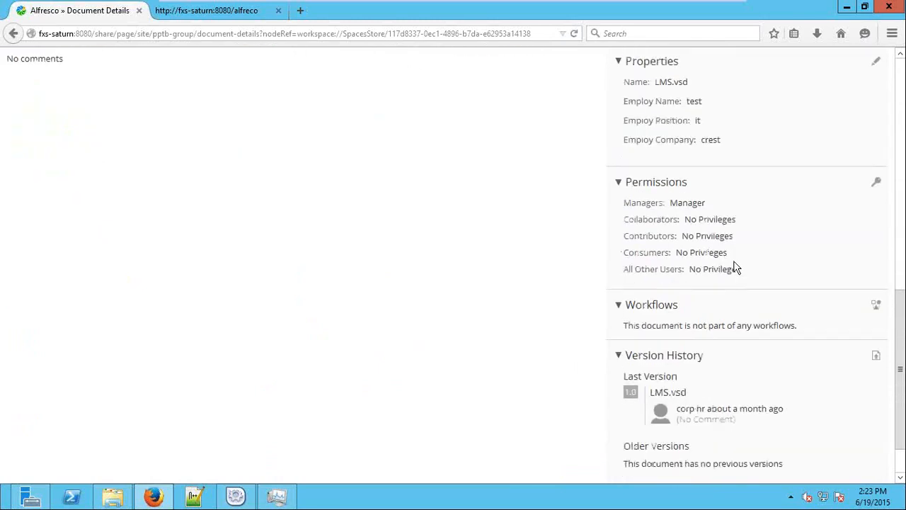
left_click_drag(755, 234, 648, 191)
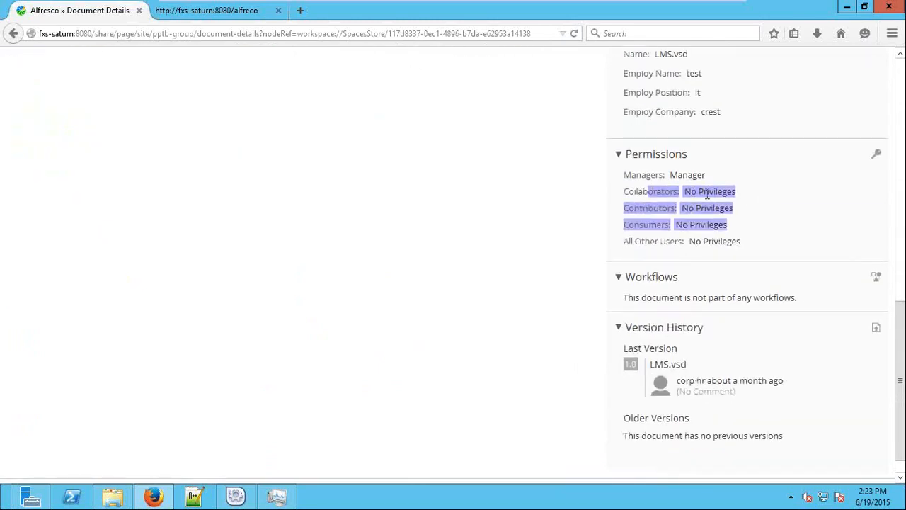
scroll(706, 195, "down", 1)
double_click(716, 269)
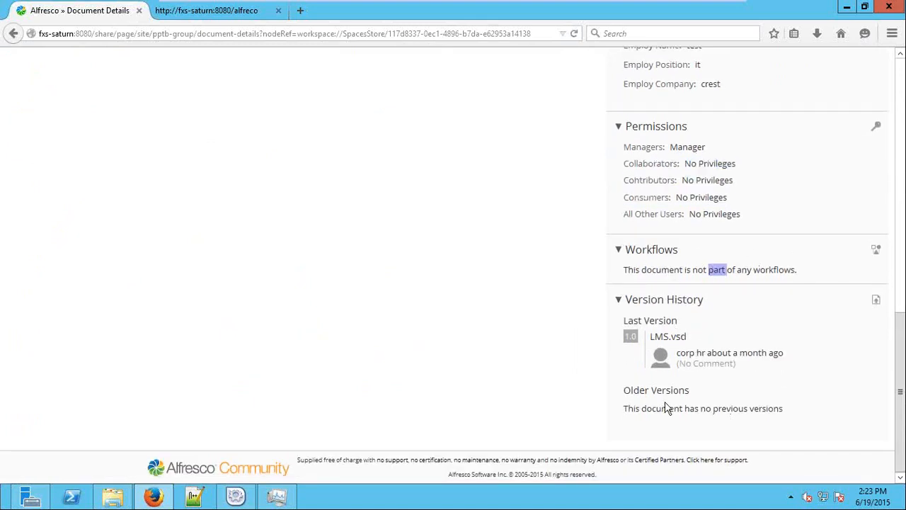
scroll(803, 333, "up", 10)
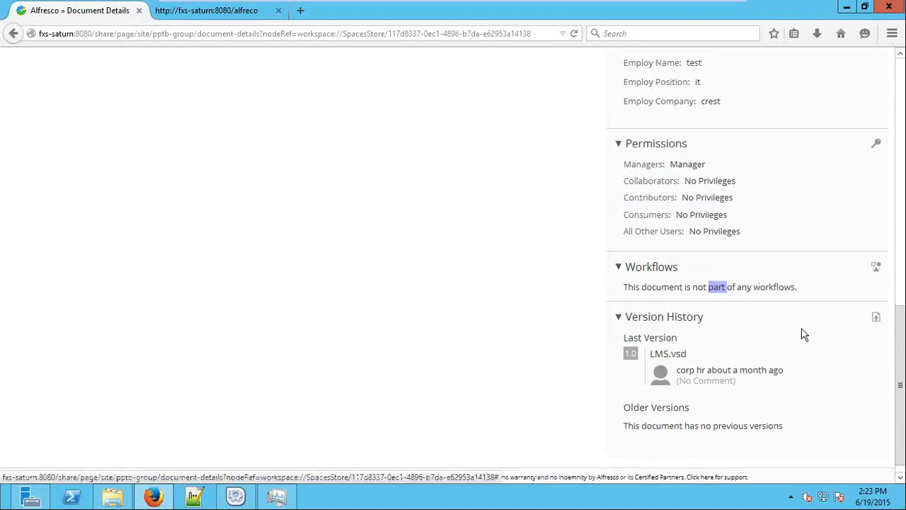
scroll(803, 334, "up", 5)
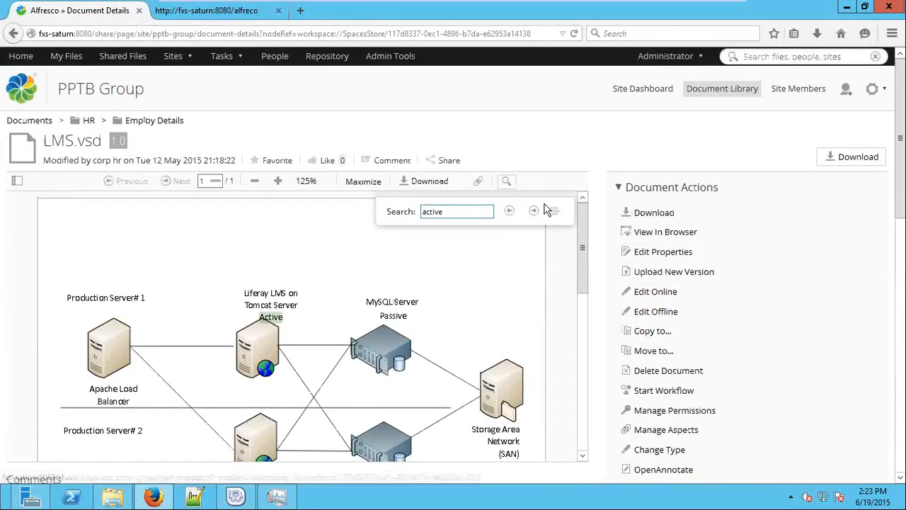
Save the LMS.vsd working copy locally, then return via Employ Details to its details page
left_click(712, 251)
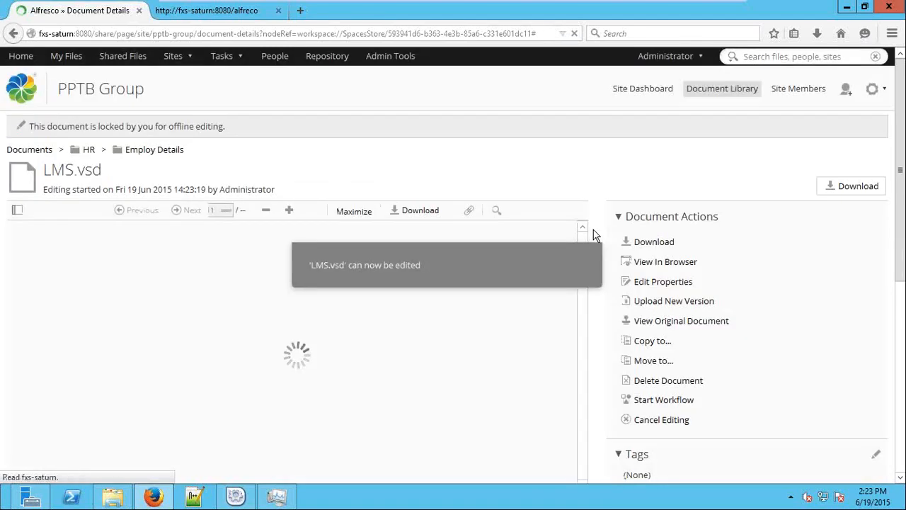
left_click_drag(241, 133, 19, 131)
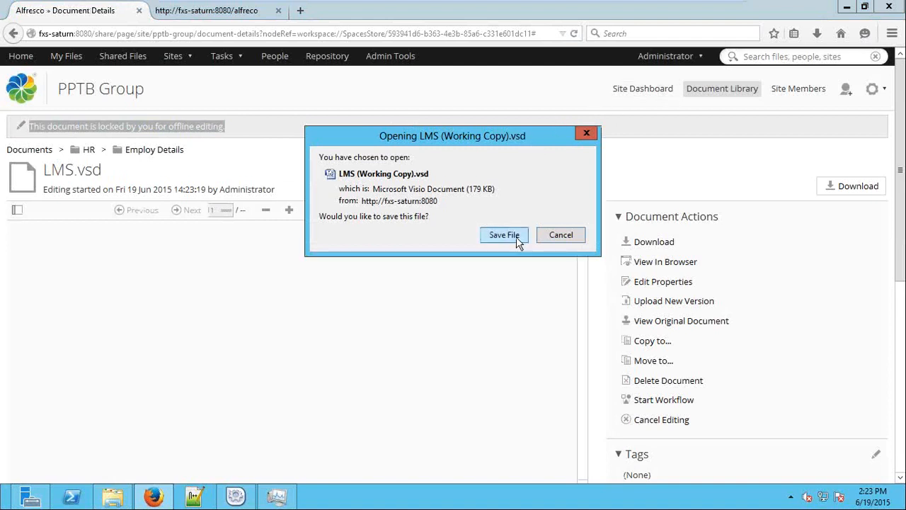
left_click(516, 237)
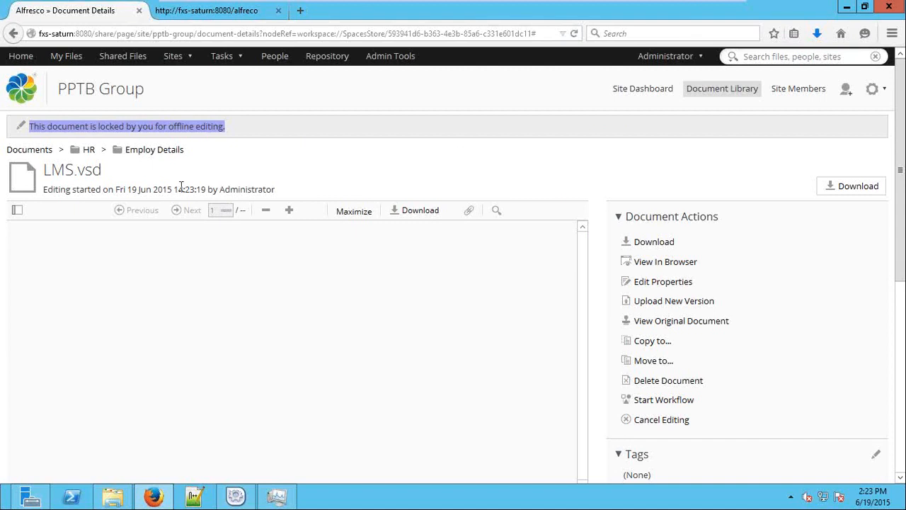
left_click(157, 150)
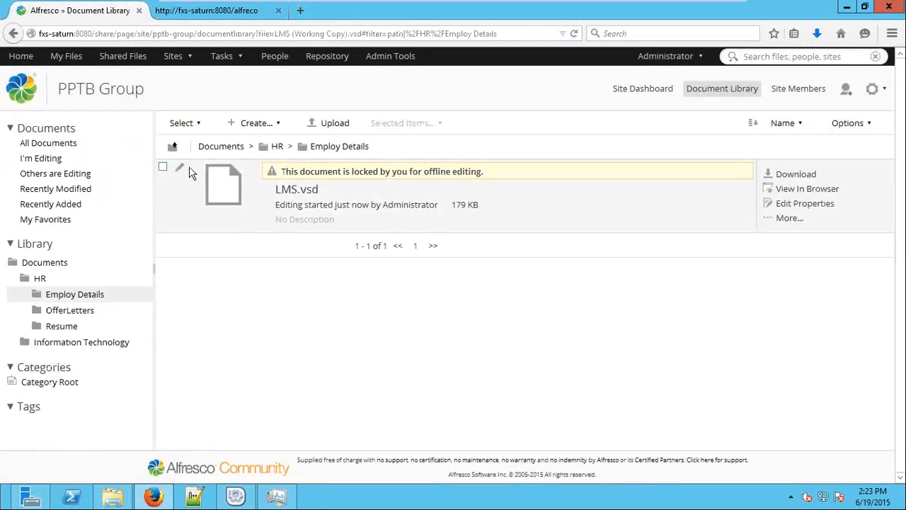
left_click_drag(487, 173, 270, 178)
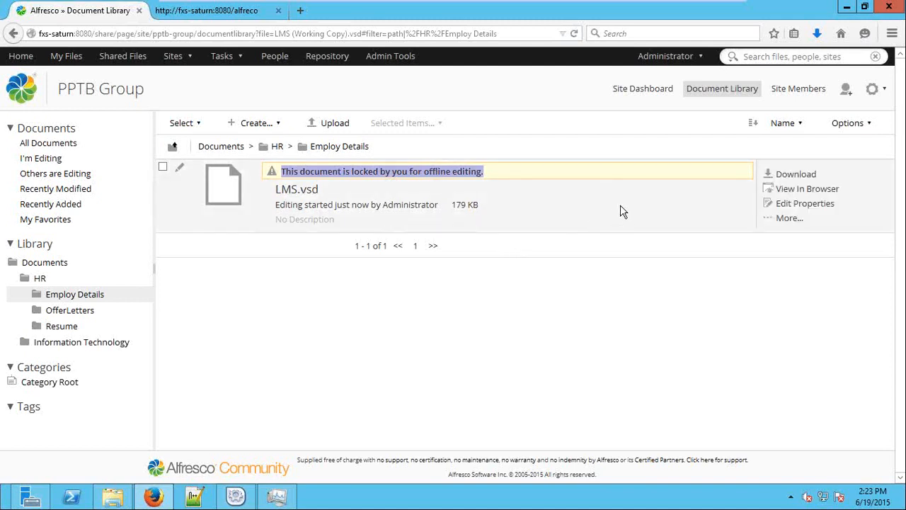
left_click(309, 198)
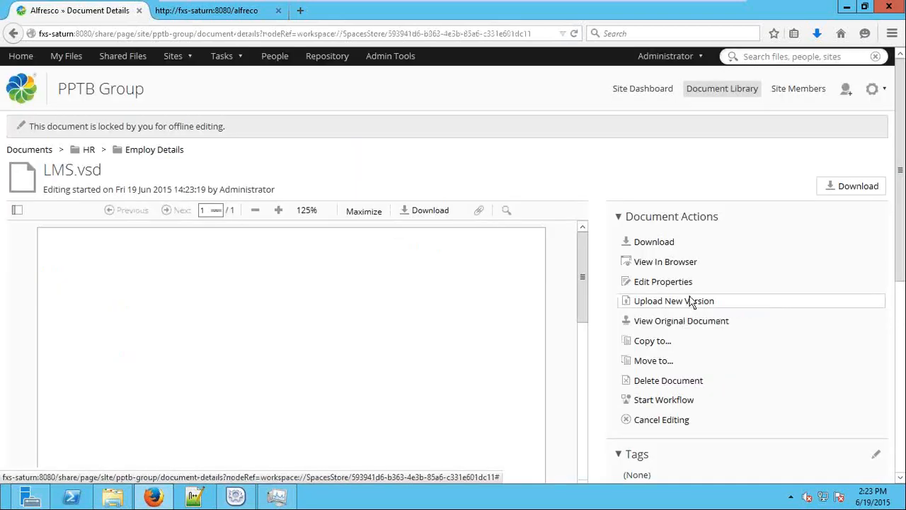
Upload the local LMS file as minor version 1.1 of LMS.vsd
left_click(731, 303)
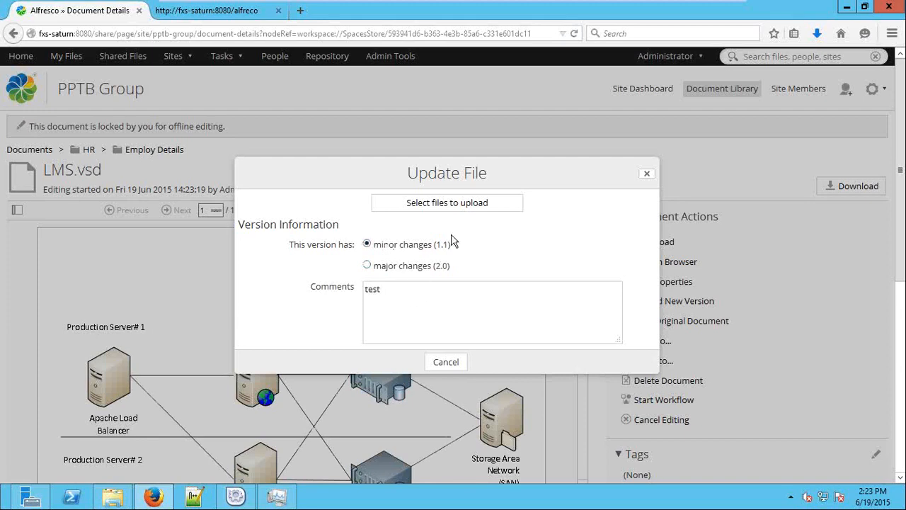
left_click(442, 204)
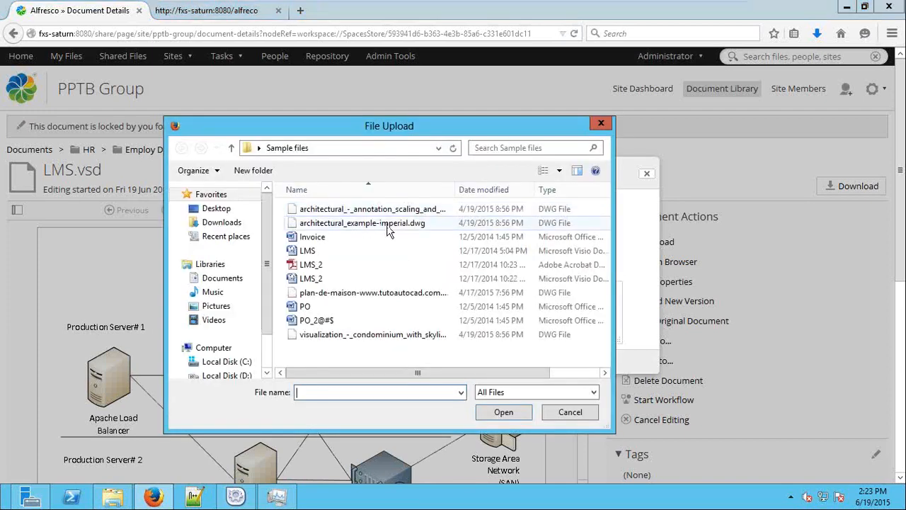
double_click(335, 251)
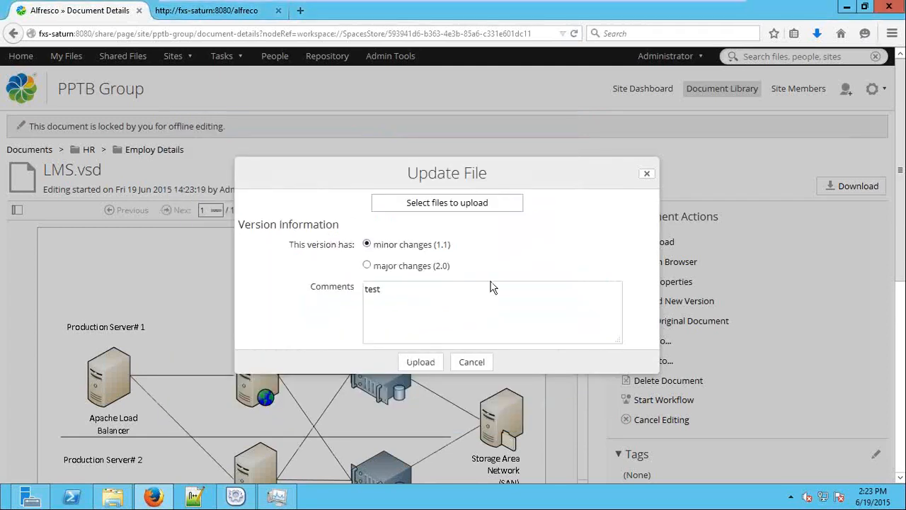
left_click(422, 362)
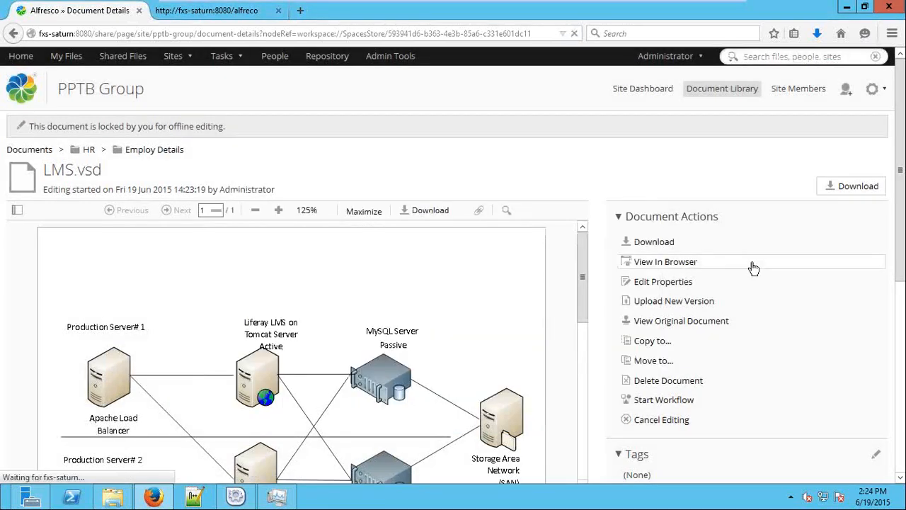
Review the details page showing version 1.1 with 1.0 kept as an older version
scroll(703, 265, "down", 4)
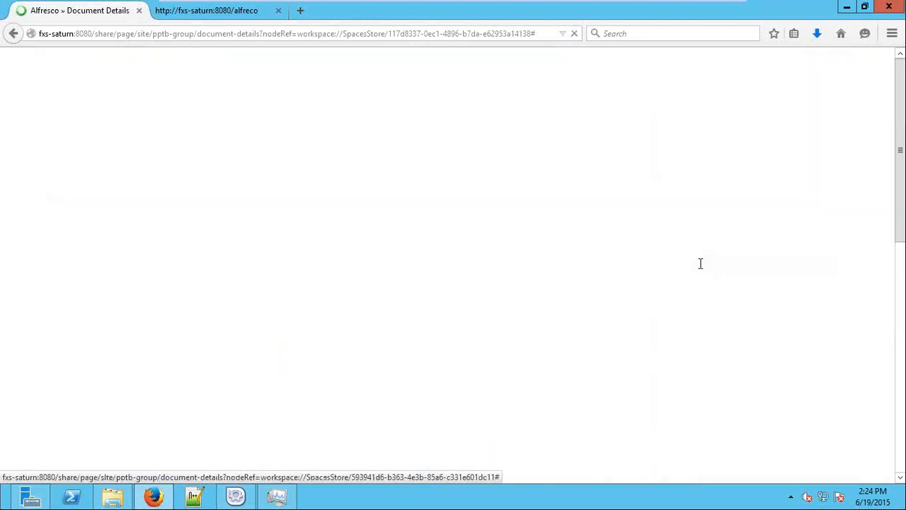
scroll(771, 241, "down", 10)
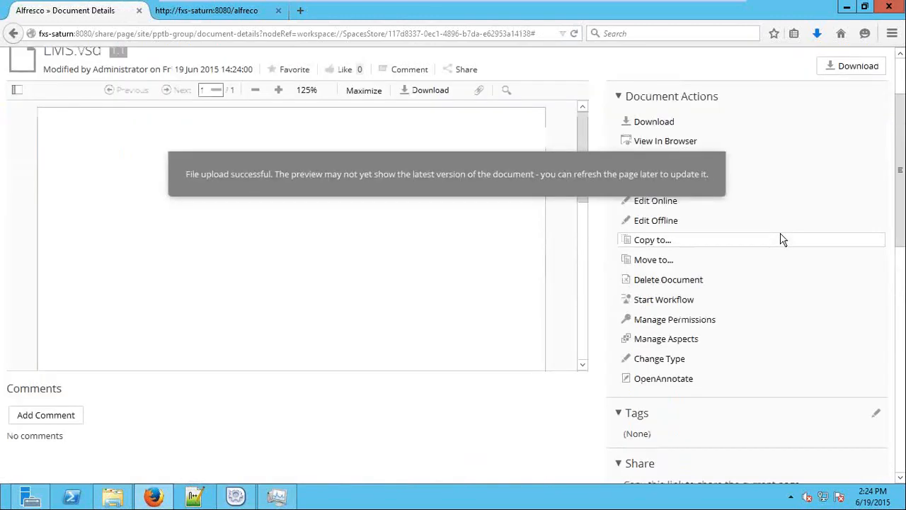
scroll(767, 241, "down", 1)
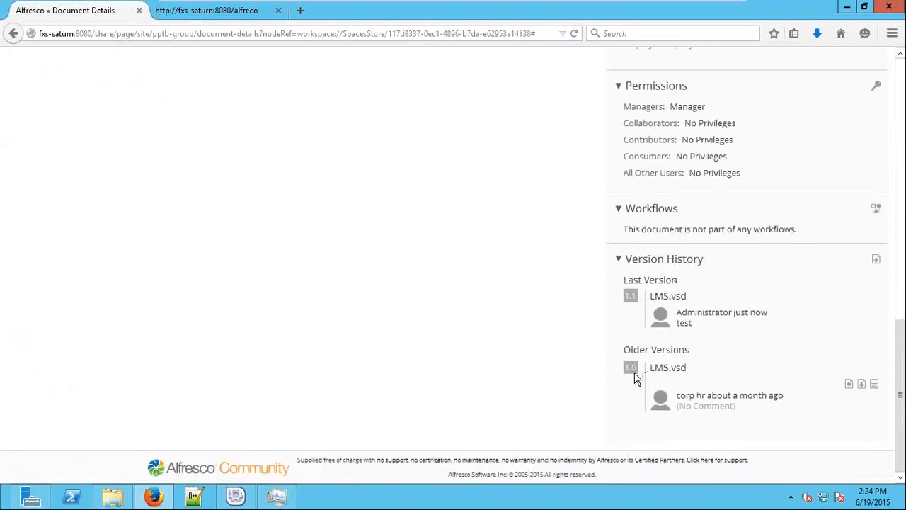
left_click_drag(652, 374, 676, 373)
double_click(634, 298)
scroll(686, 315, "up", 15)
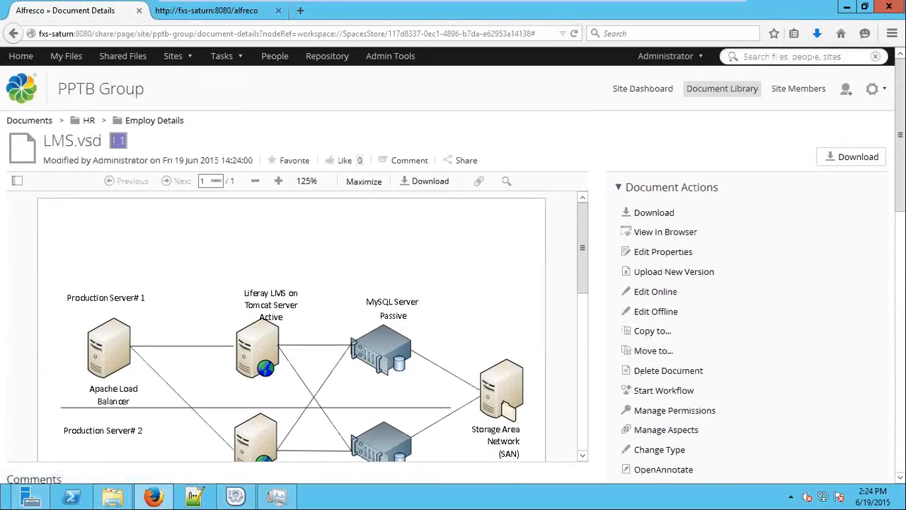
scroll(366, 339, "down", 4)
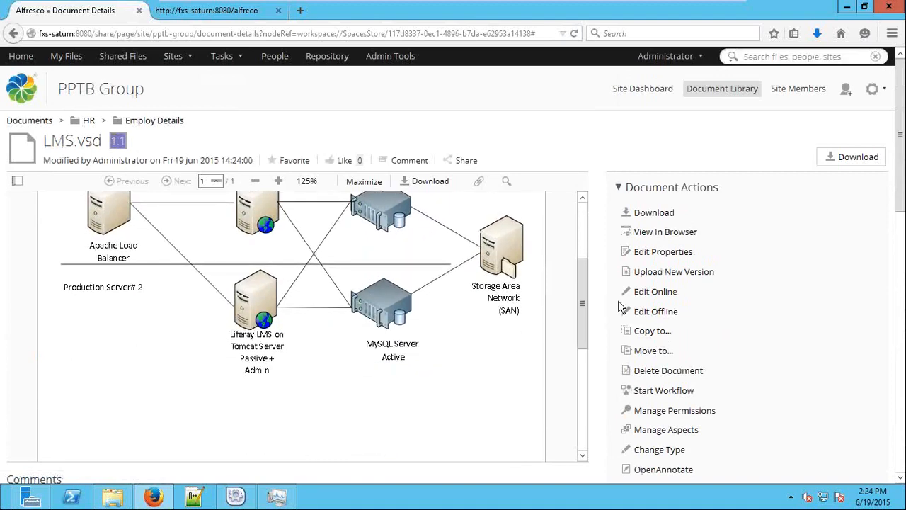
scroll(648, 302, "down", 3)
scroll(648, 302, "down", 5)
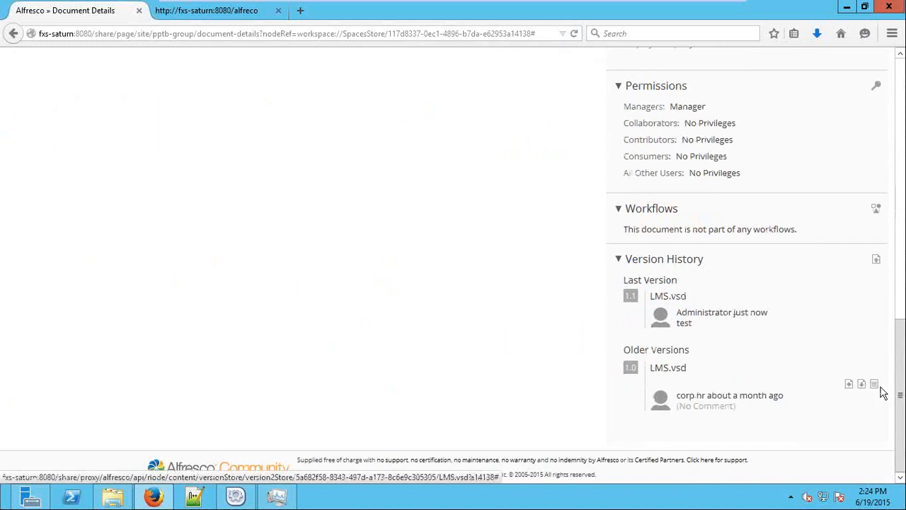
scroll(756, 352, "up", 8)
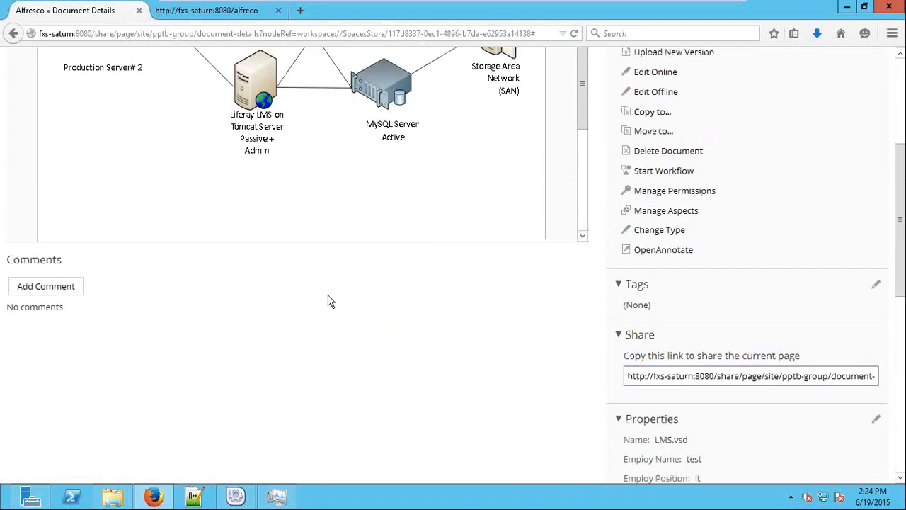
Write the comment 'approved' in the Comments section of LMS.vsd and post it
scroll(401, 349, "down", 4)
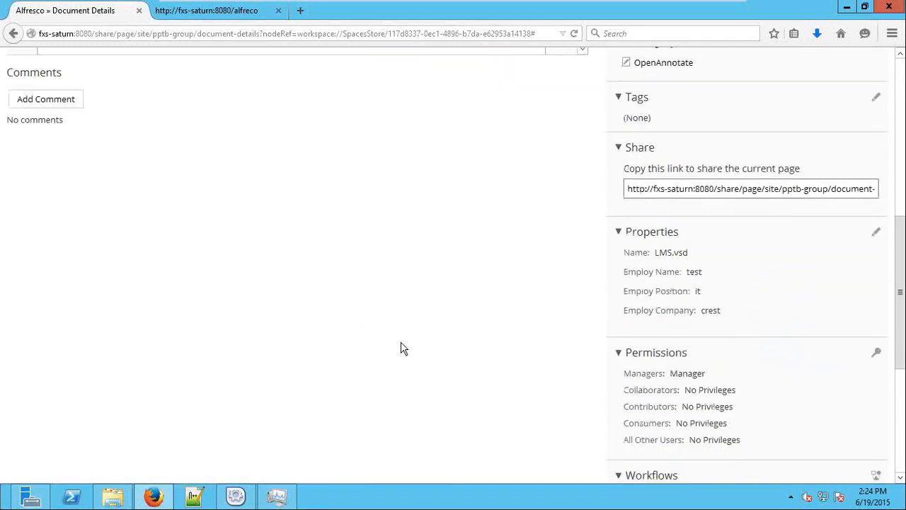
scroll(203, 272, "up", 2)
scroll(203, 272, "up", 3)
left_click(37, 361)
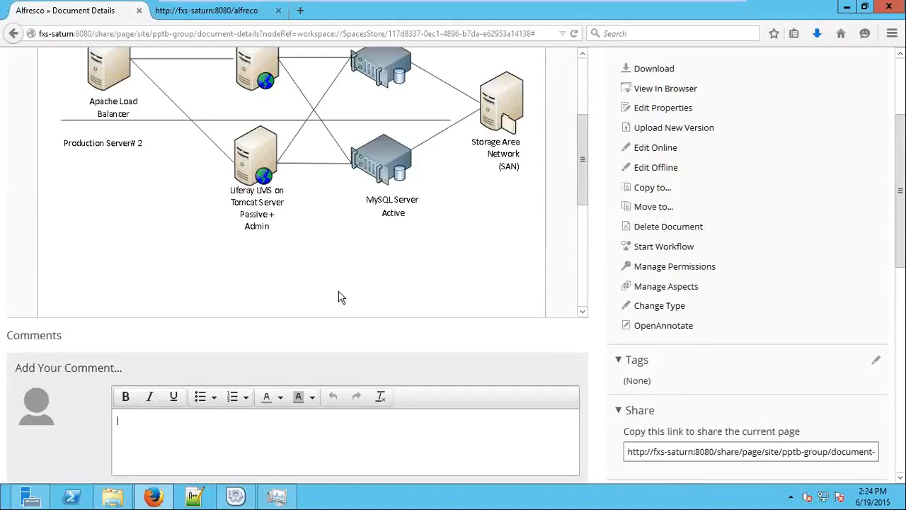
scroll(338, 297, "down", 5)
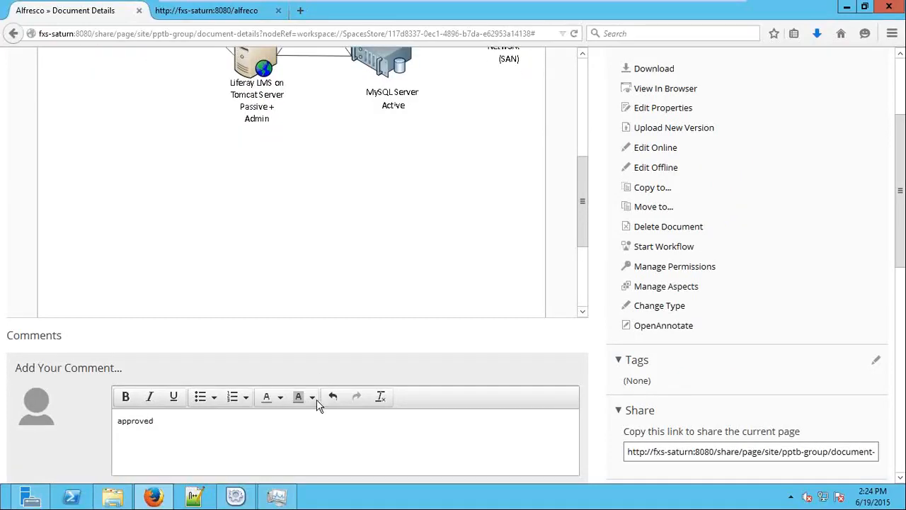
scroll(316, 404, "down", 4)
left_click(165, 347)
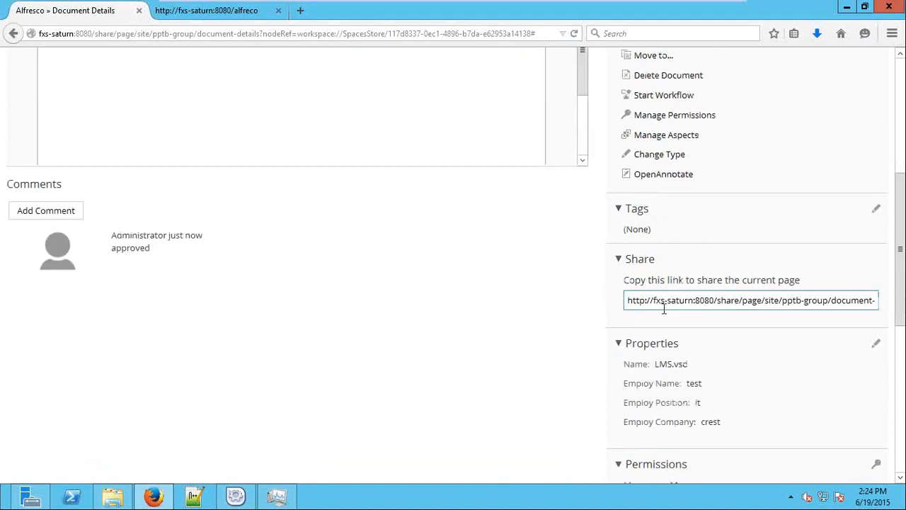
scroll(663, 306, "up", 10)
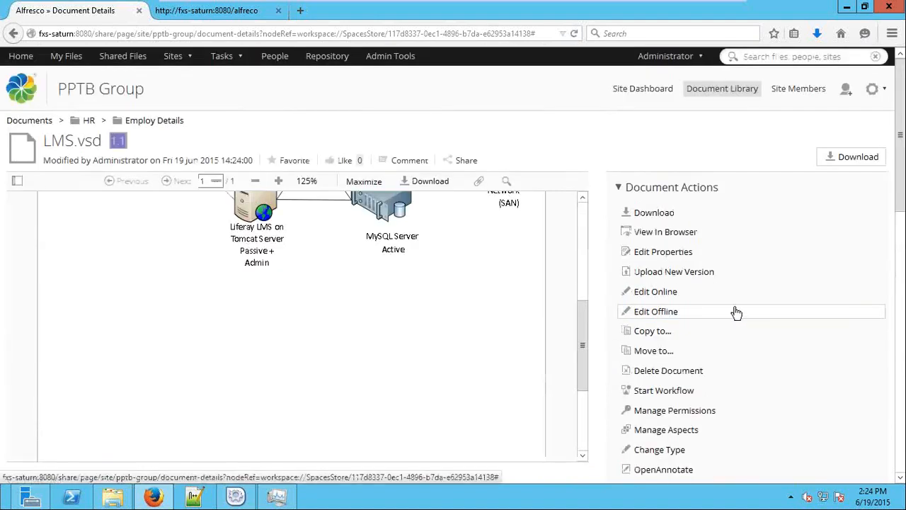
scroll(386, 319, "up", 4)
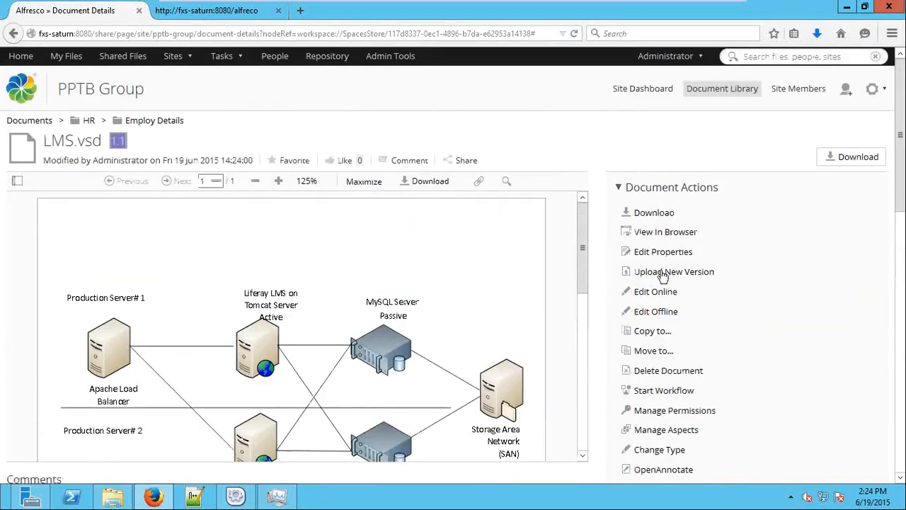
Begin a Review and Approve workflow on LMS.vsd, due 20/6/2015, with High priority
left_click(665, 392)
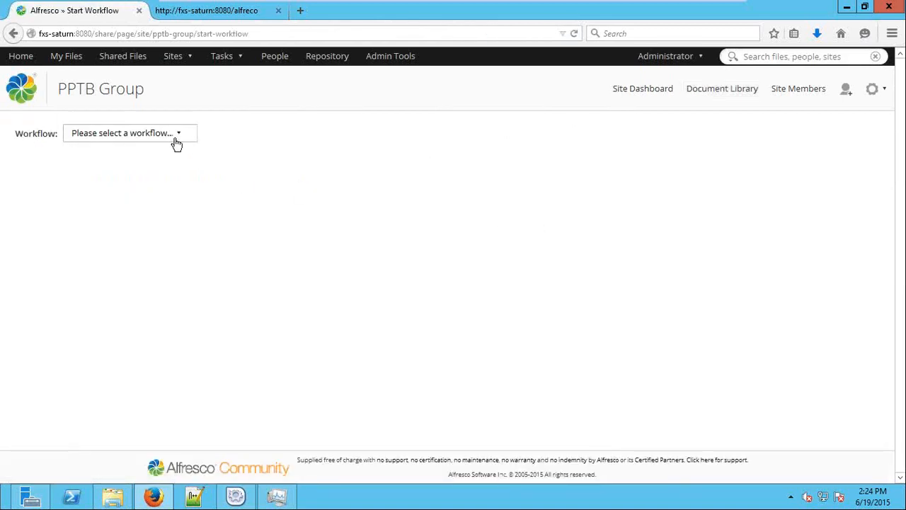
left_click(177, 136)
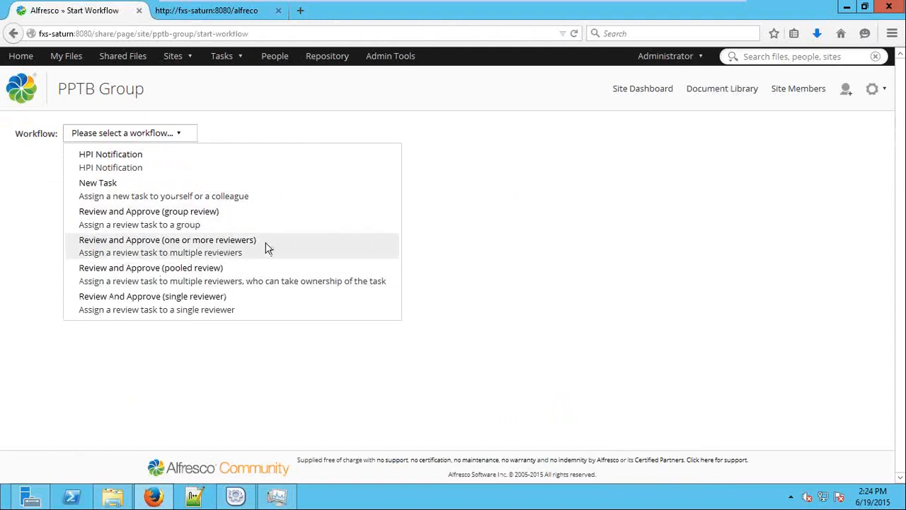
left_click(238, 244)
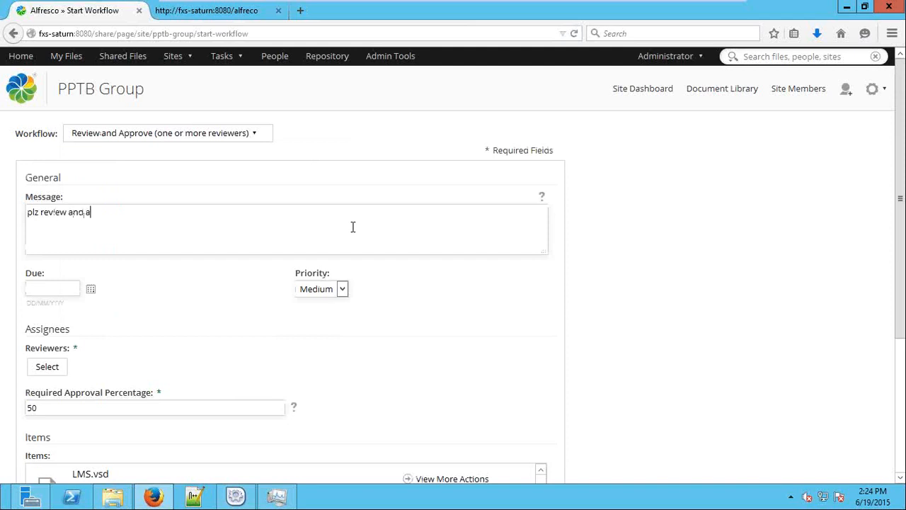
left_click(90, 289)
left_click(144, 397)
left_click(333, 289)
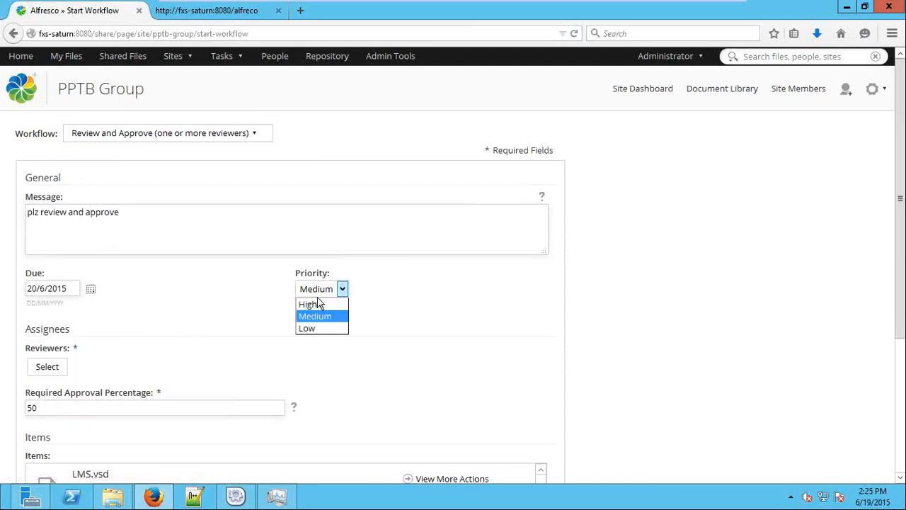
left_click(328, 304)
scroll(457, 305, "down", 5)
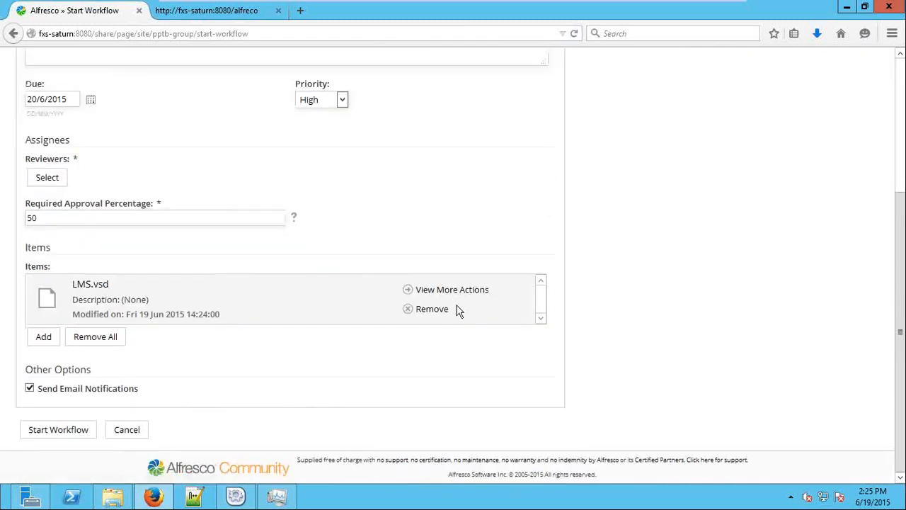
Add the first two listed users as reviewers and launch the workflow
left_click(48, 178)
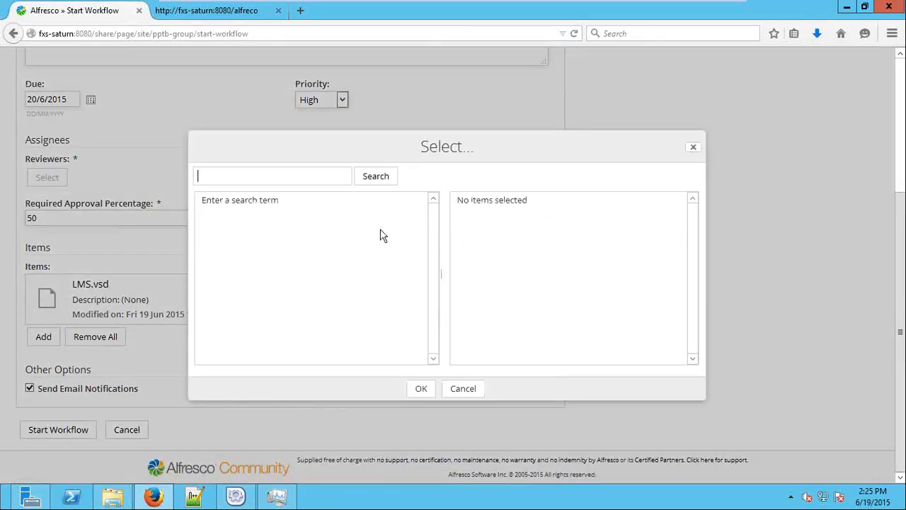
left_click(366, 178)
left_click(416, 206)
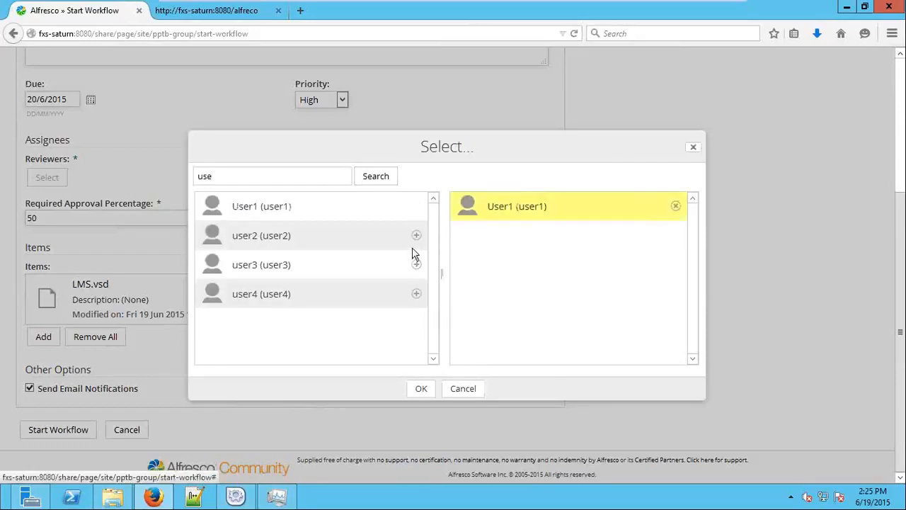
left_click(416, 234)
left_click(419, 389)
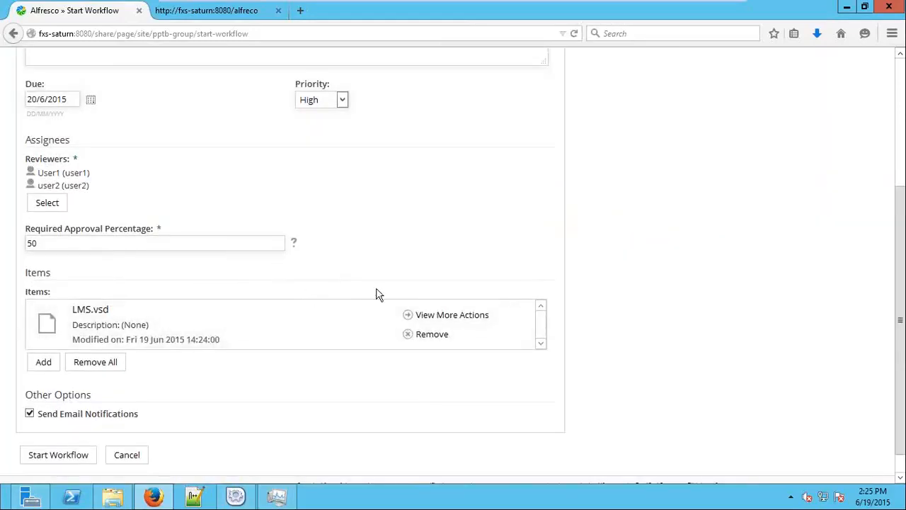
scroll(377, 294, "down", 1)
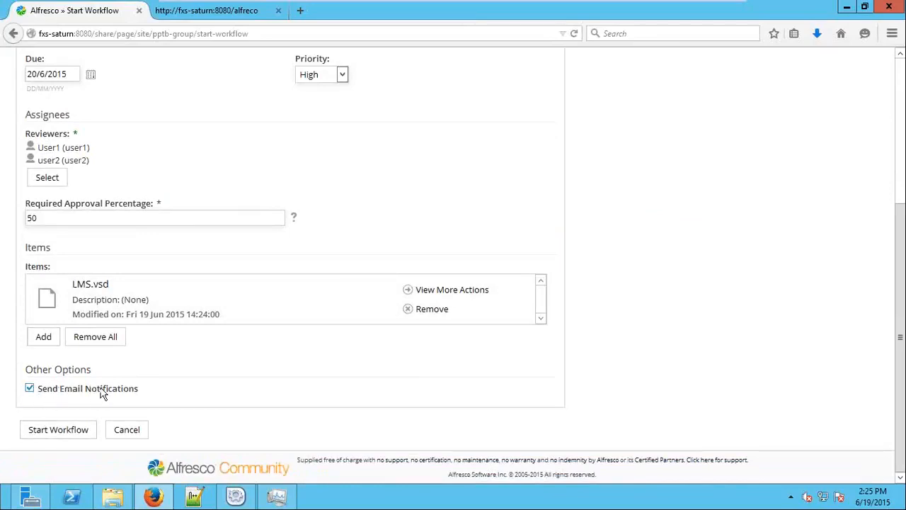
left_click(67, 430)
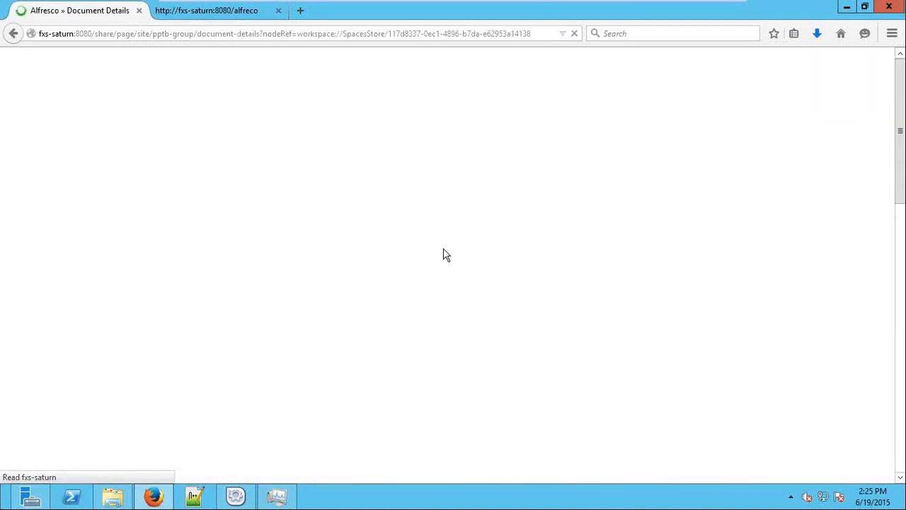
Log out of Administrator and log in with the first reviewer's user name and password
left_click(669, 56)
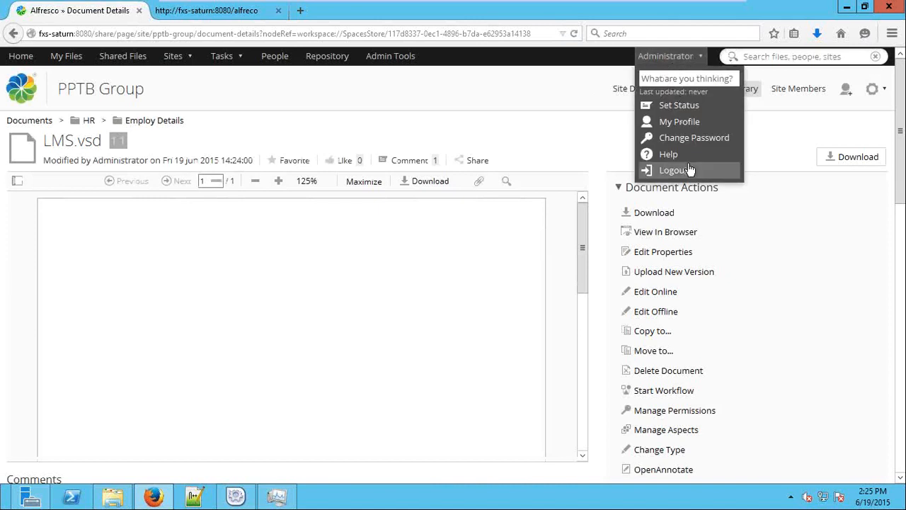
left_click(674, 169)
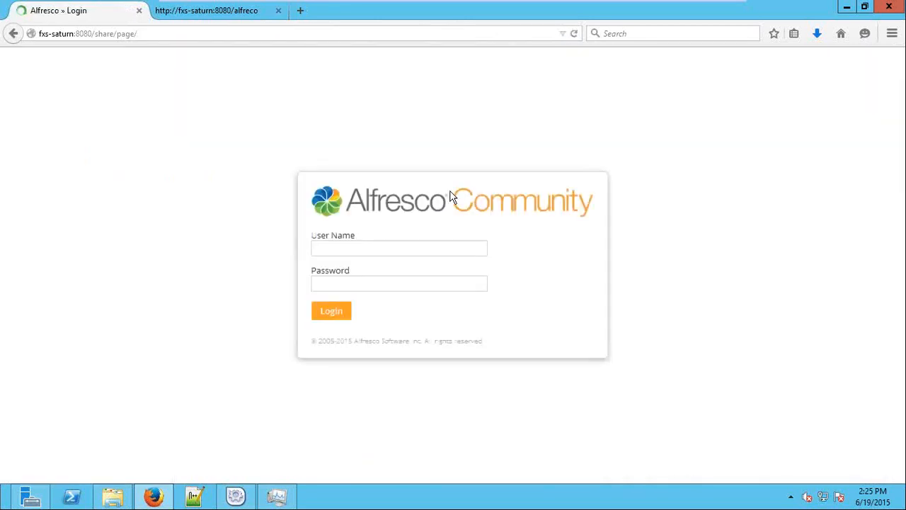
type("user")
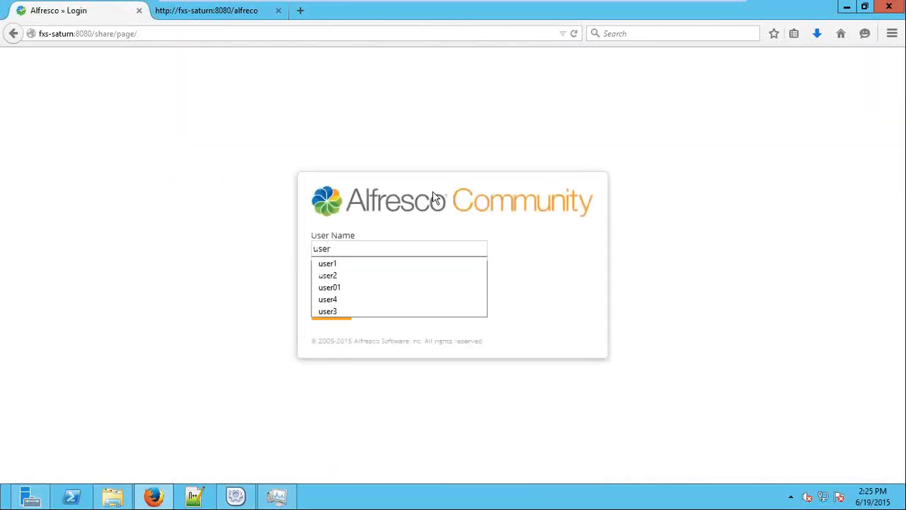
key("Tab")
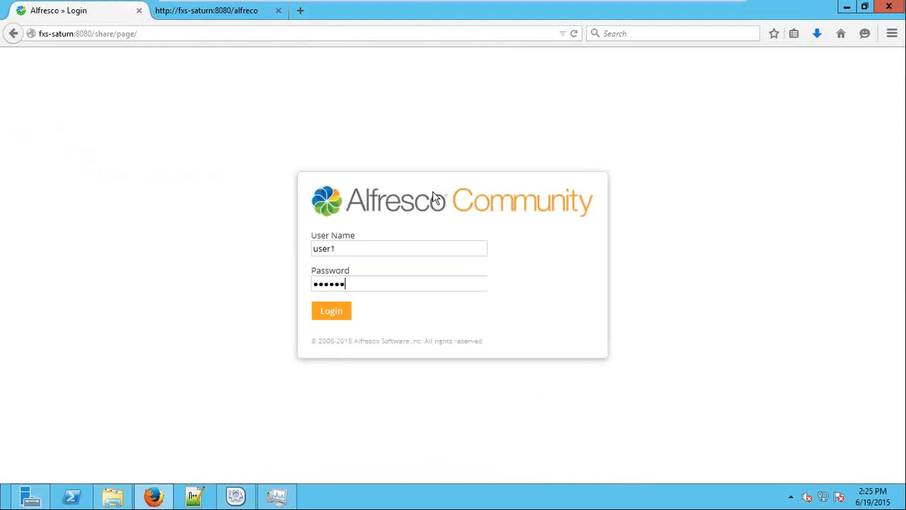
key("Return")
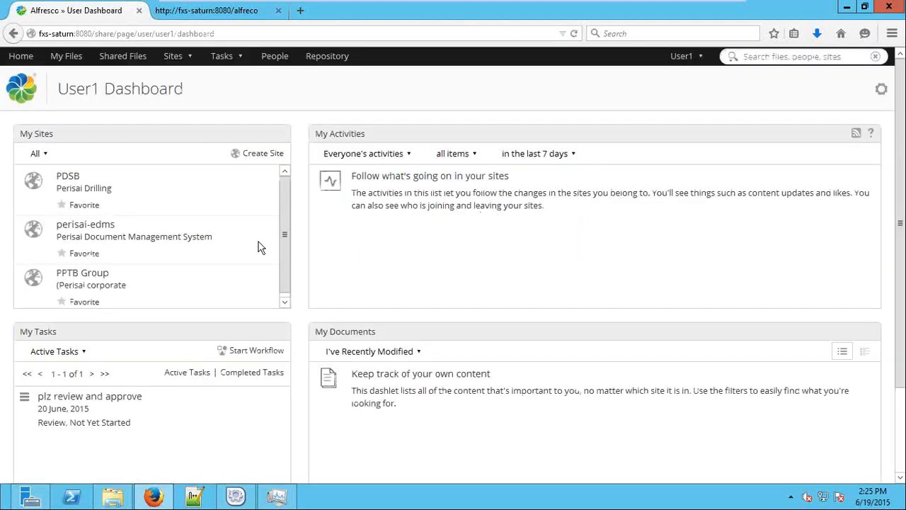
Open the 'plz review and approve' task from My Tasks
left_click_drag(132, 423, 28, 338)
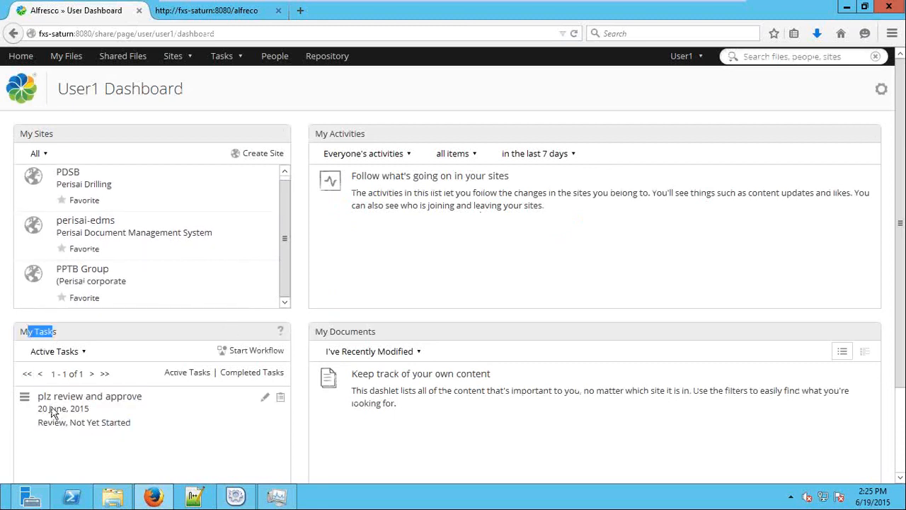
left_click(116, 398)
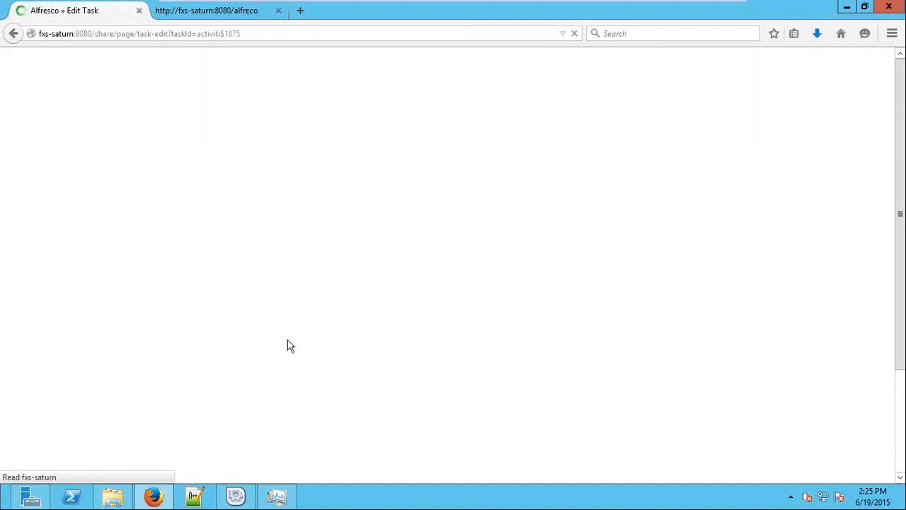
scroll(312, 262, "down", 3)
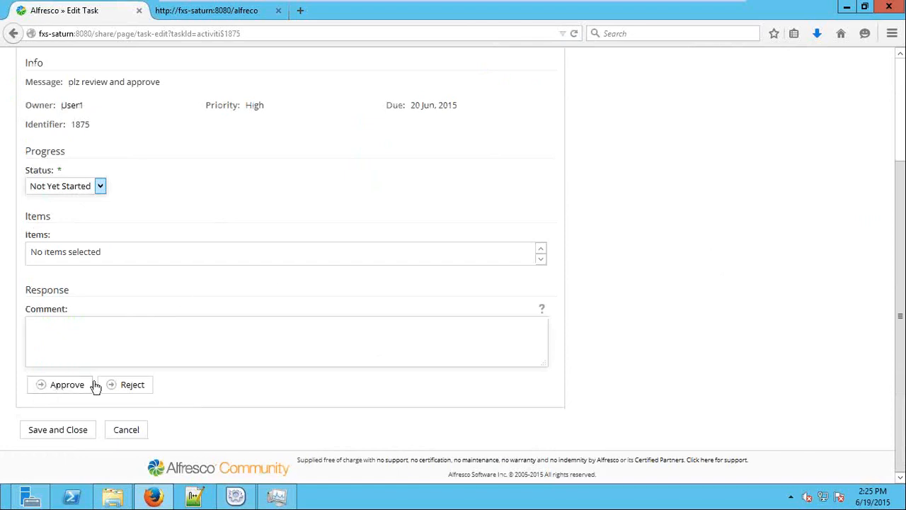
scroll(239, 366, "up", 3)
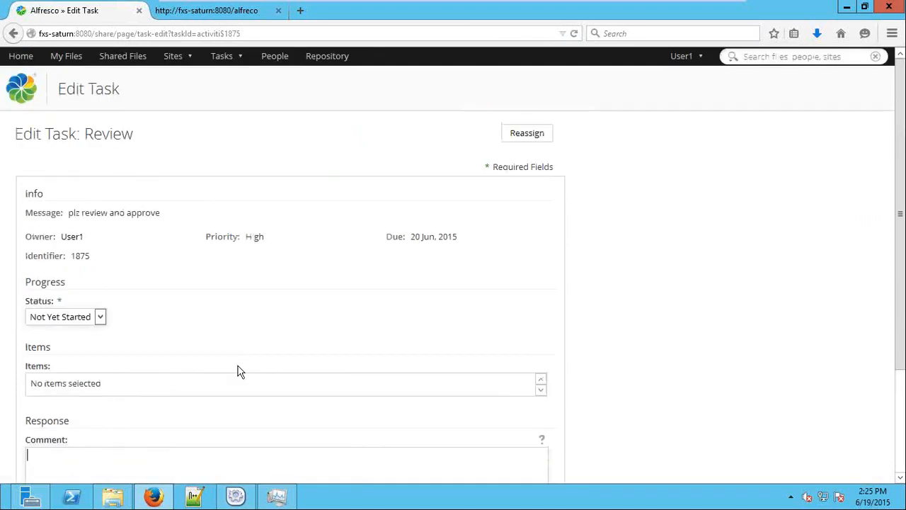
Reassign the task to the third user returned by a user search
left_click(527, 133)
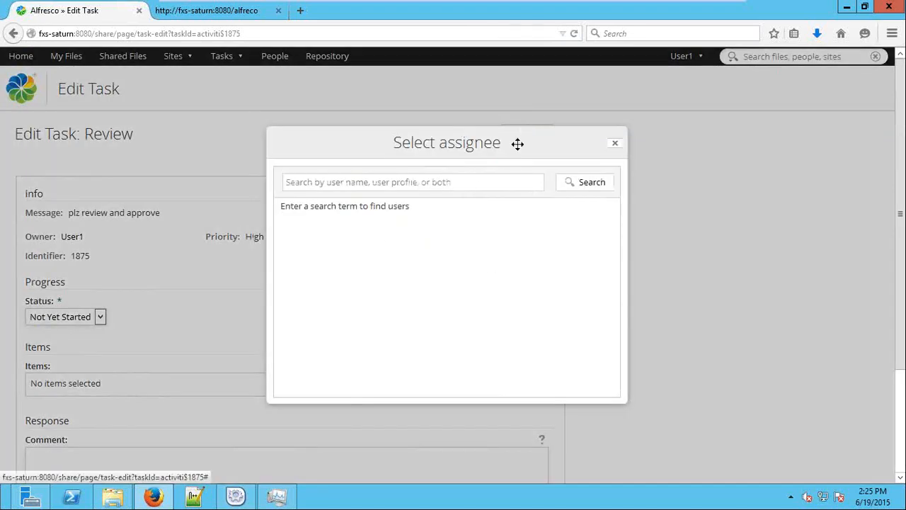
left_click(479, 184)
type("user")
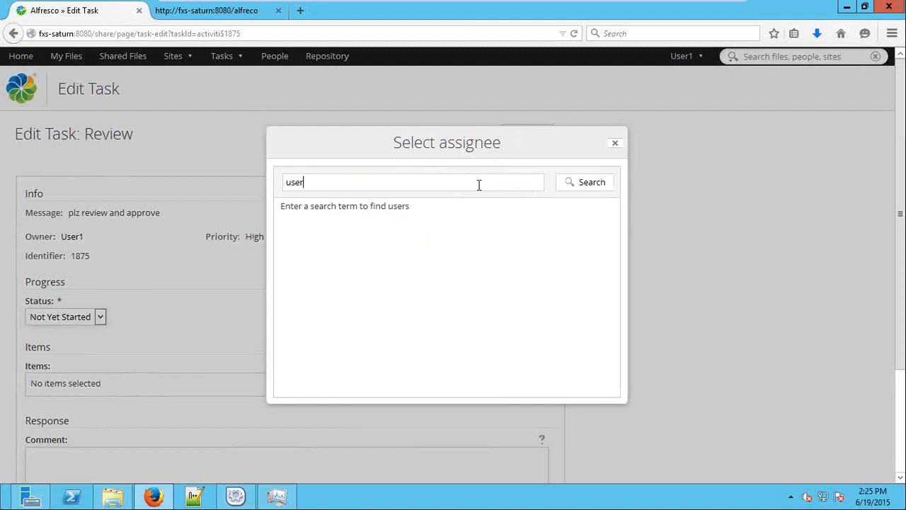
left_click(587, 182)
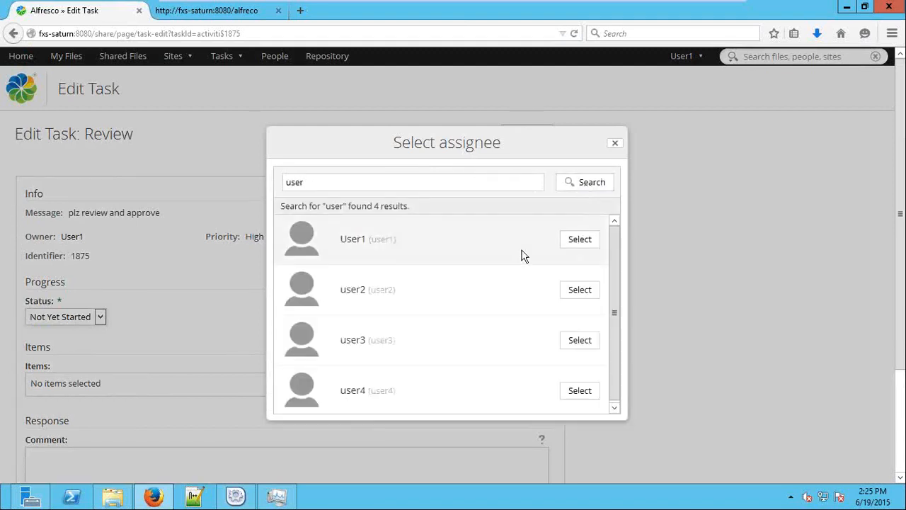
left_click(579, 340)
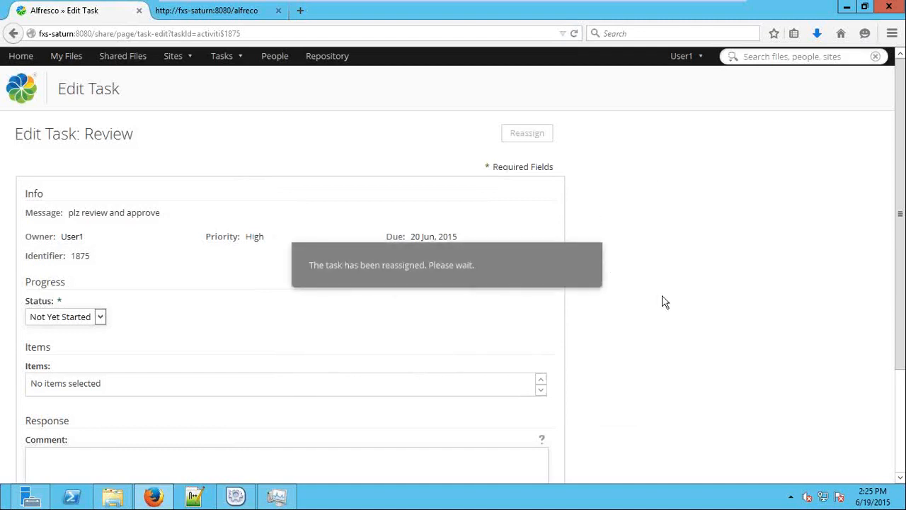
scroll(676, 312, "down", 3)
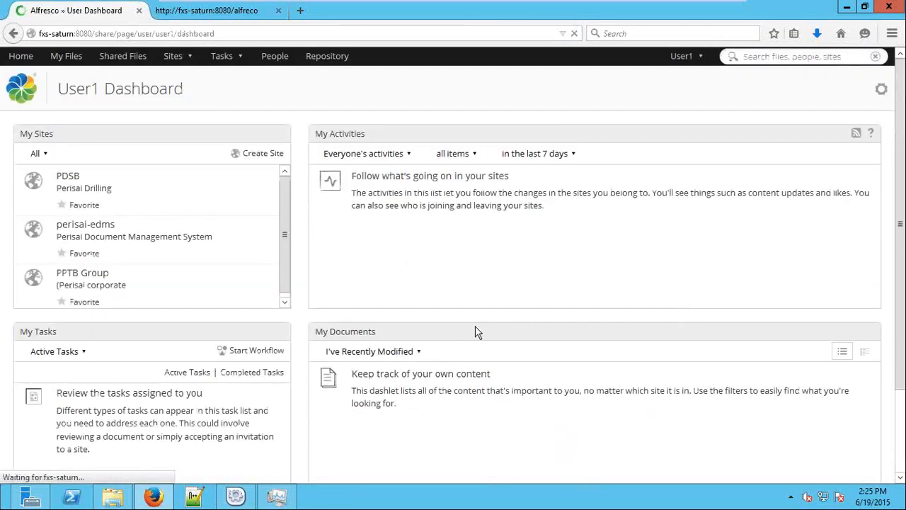
Check the Completed, Today and Tomorrow task lists for the reassigned review task
scroll(183, 336, "down", 3)
left_click_drag(132, 354, 56, 293)
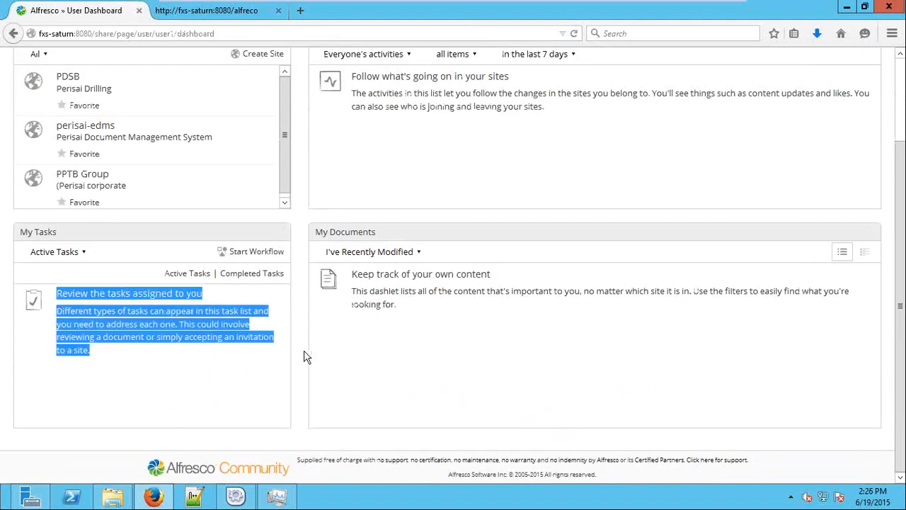
left_click(250, 276)
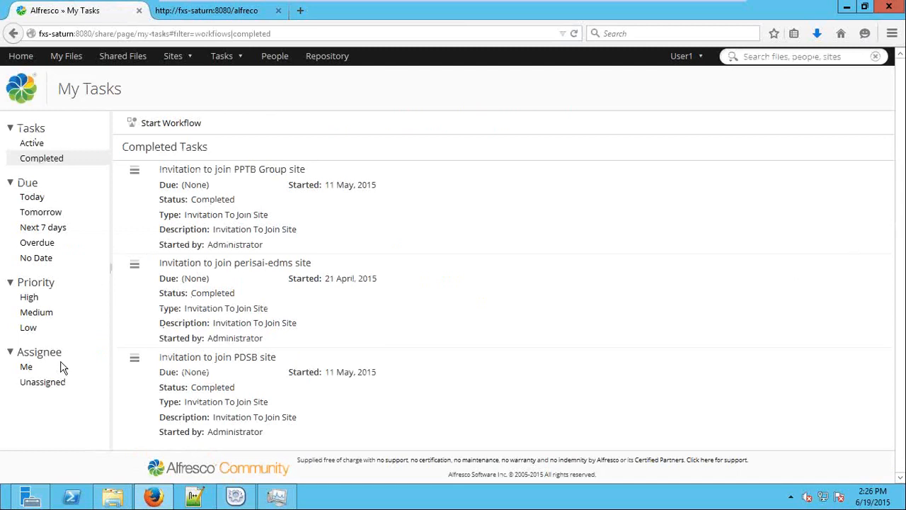
left_click(41, 198)
left_click(42, 214)
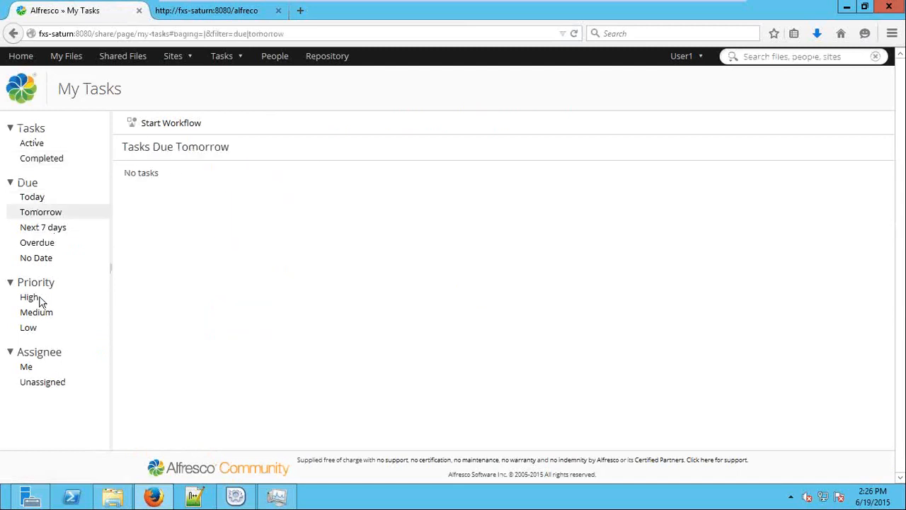
Check the High priority and Unassigned (Pooled) task lists, then log out
left_click(40, 300)
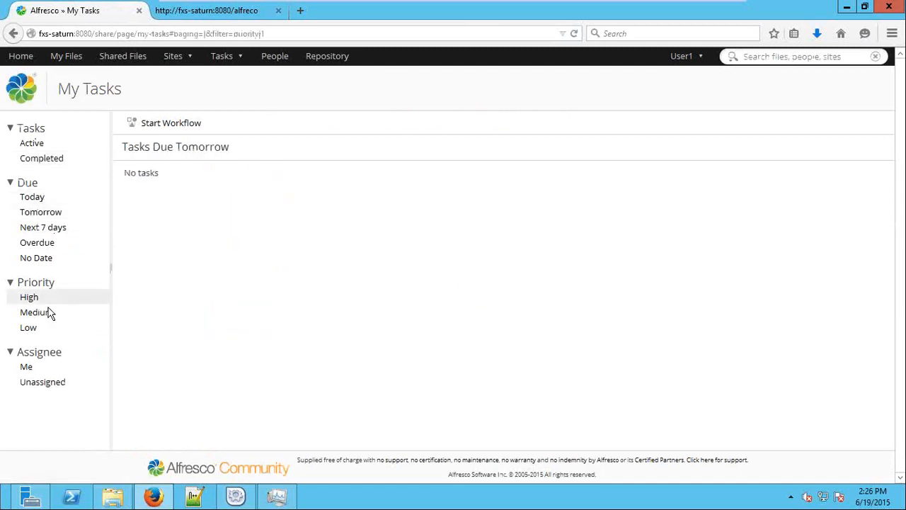
left_click(44, 383)
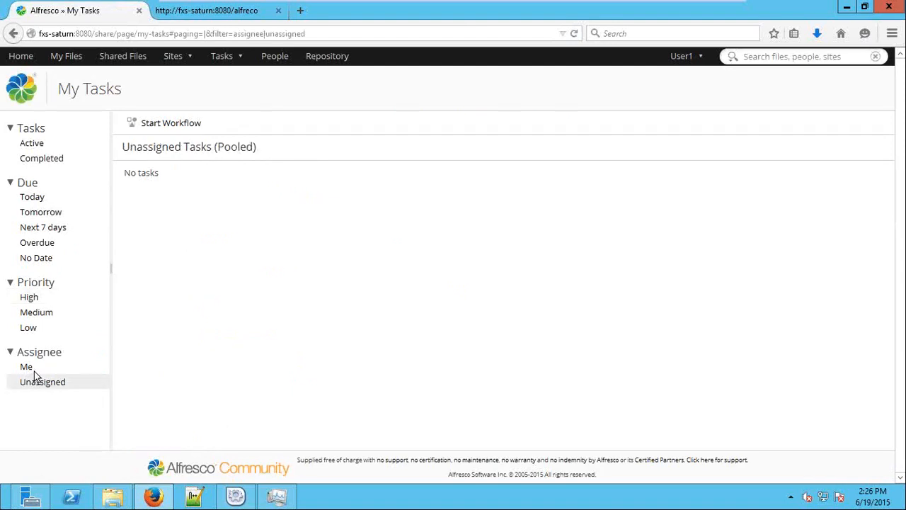
left_click(681, 56)
left_click(722, 171)
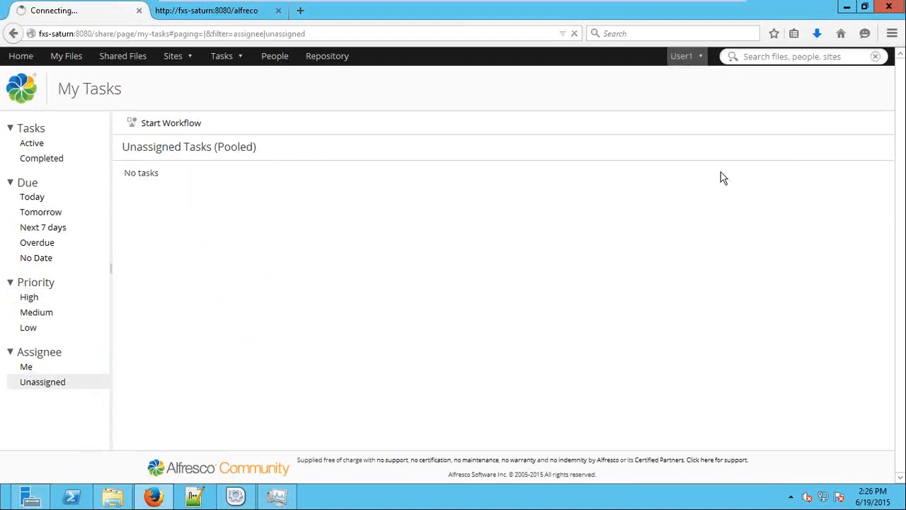
Submit a saved user name, which is rejected, then choose the third user's saved name
type("user0")
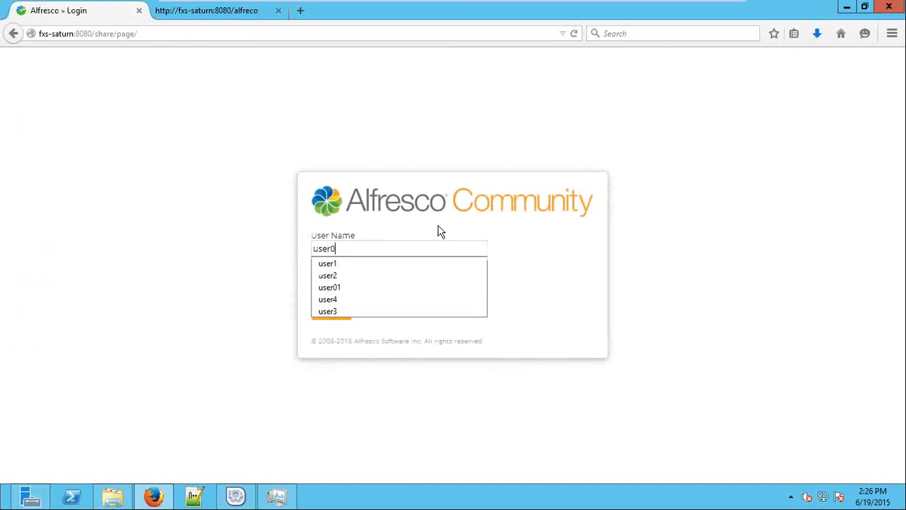
key("BackSpace")
key("Down")
key("Down")
key("Down")
key("Down")
key("Down")
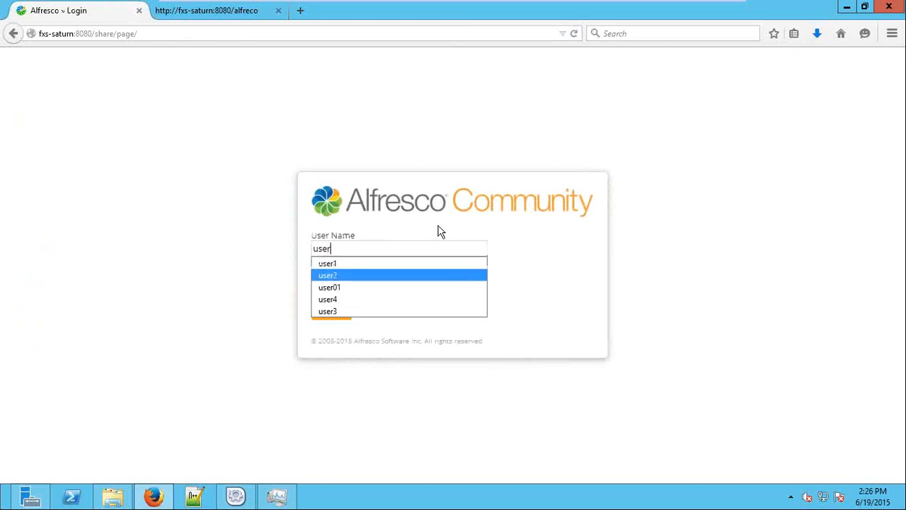
key("Return")
key("Return")
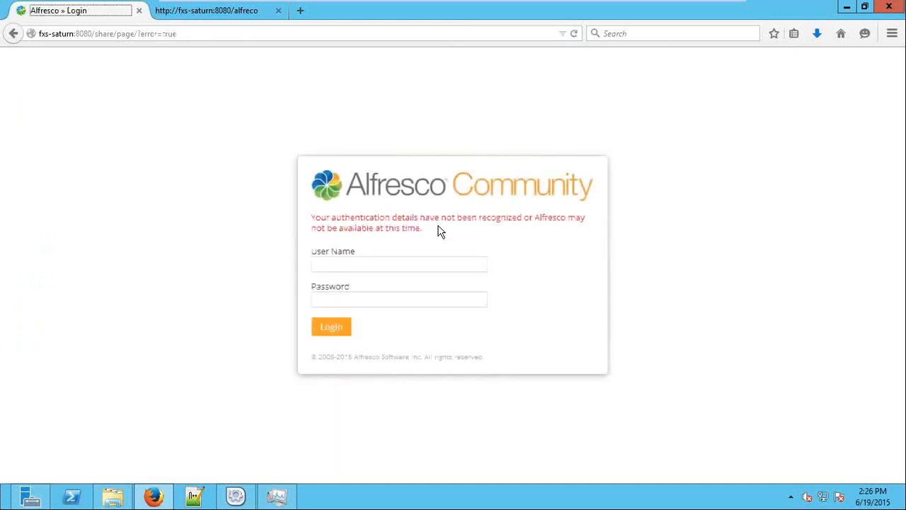
left_click(459, 263)
left_click(459, 263)
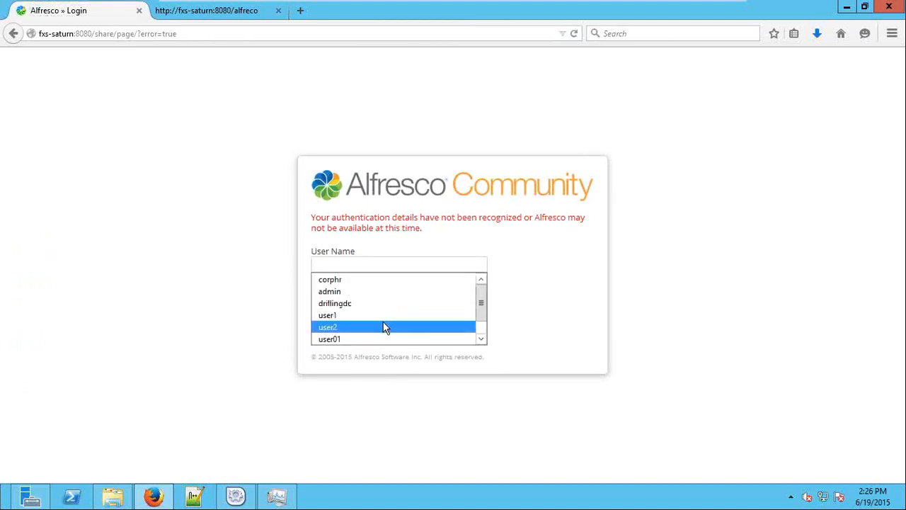
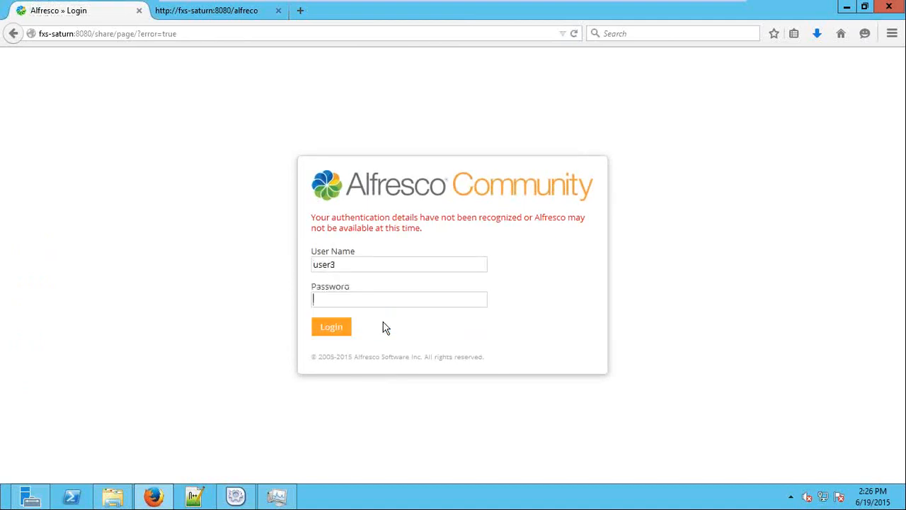
Log in as the reviewer and open the 'plz review and approve' task
type("password")
key("Return")
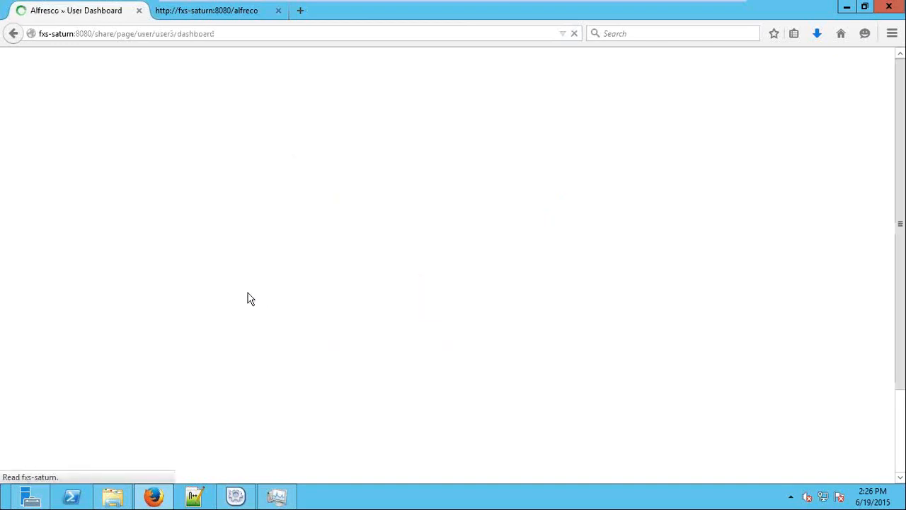
scroll(219, 314, "down", 3)
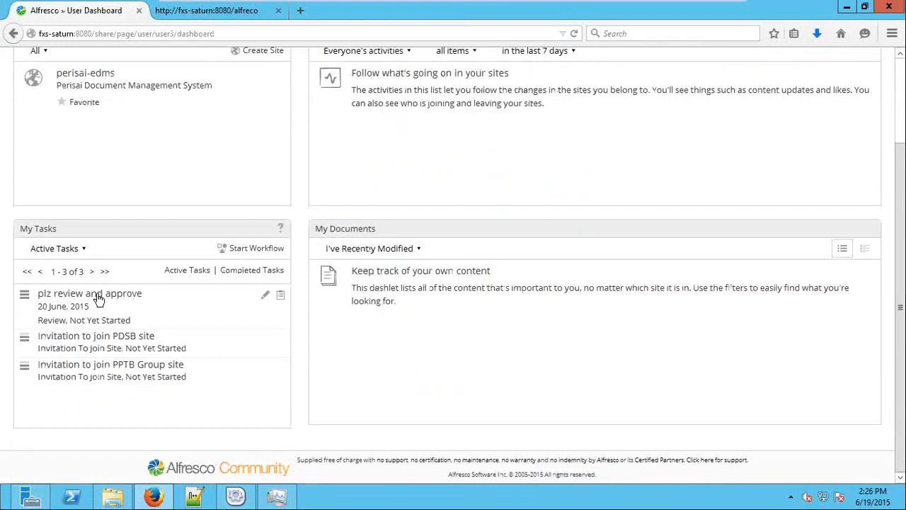
left_click(99, 295)
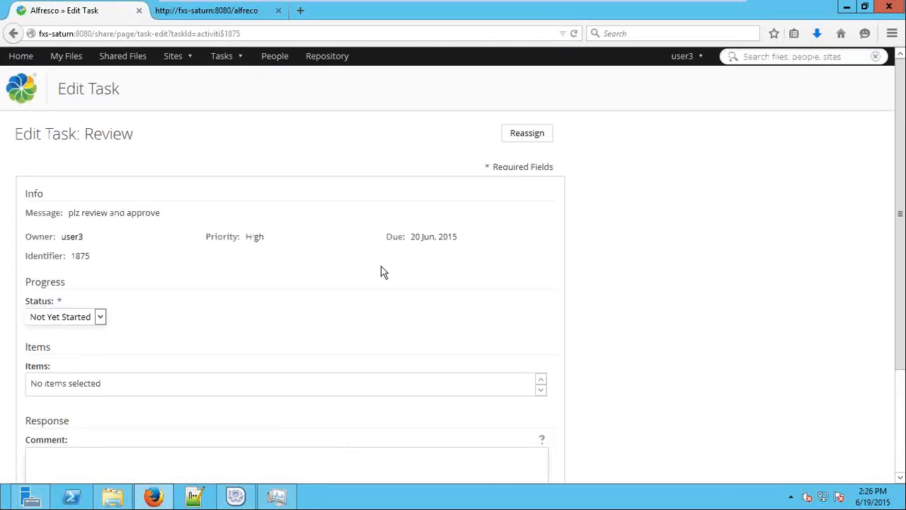
Set the task status to Completed, add the comment 'approved', and approve it
scroll(368, 275, "down", 4)
left_click(62, 188)
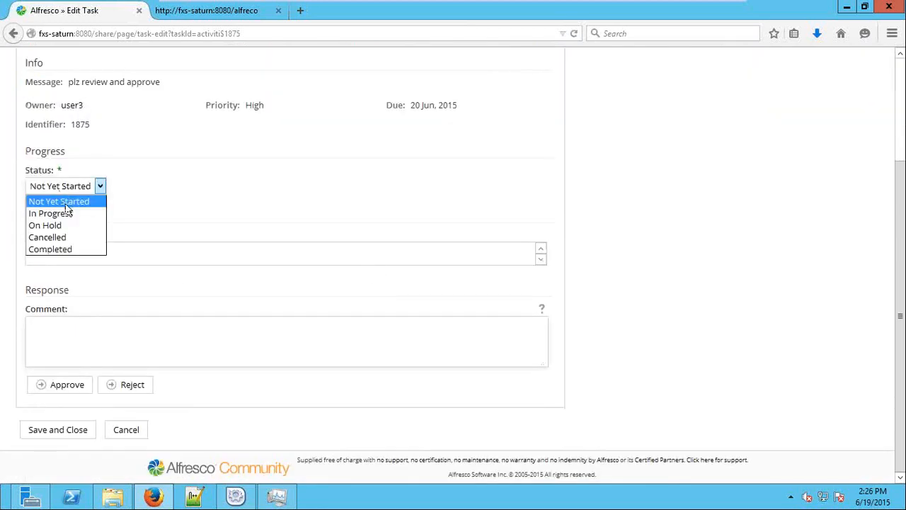
left_click(70, 249)
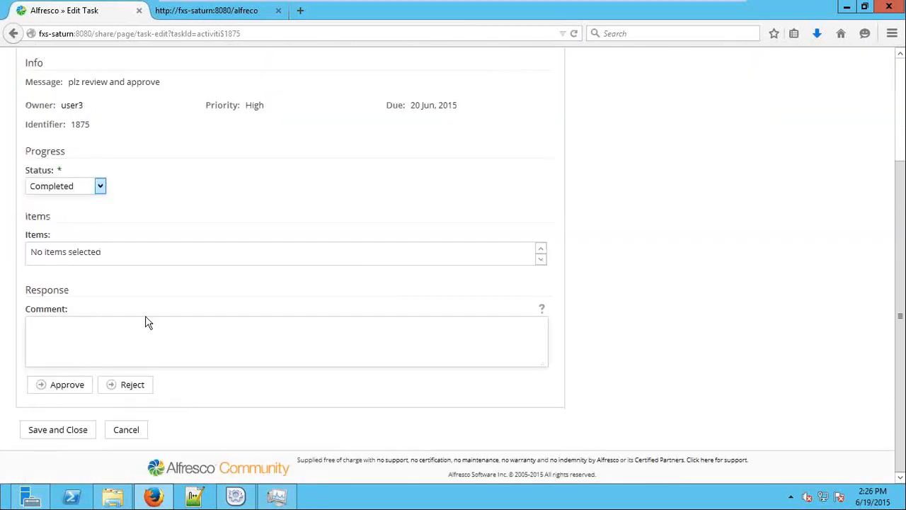
left_click(71, 352)
type("approved")
left_click(68, 384)
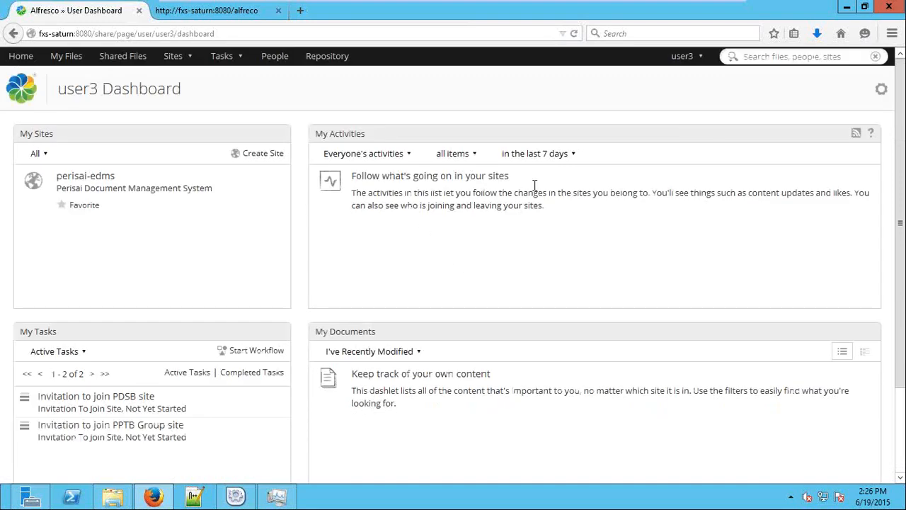
left_click(685, 57)
Sign out of the reviewer account and log in as the administrator
left_click(714, 169)
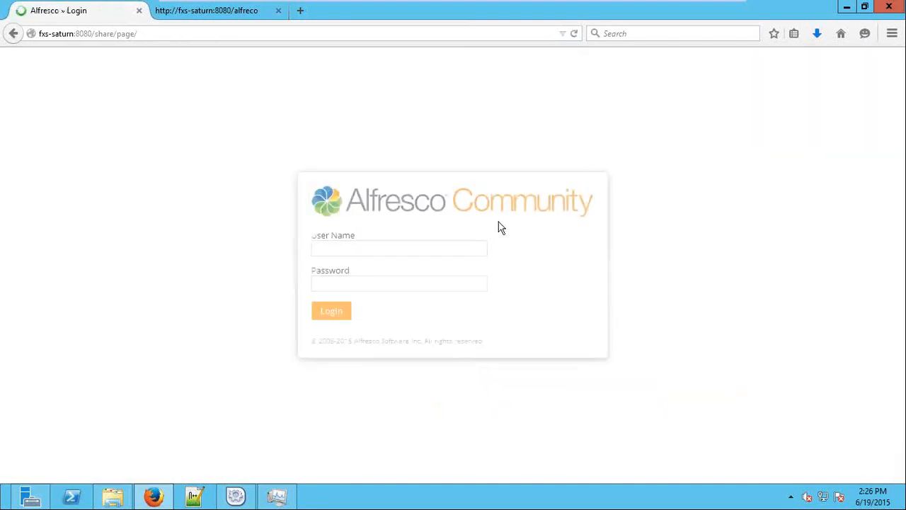
type("admin")
key("Tab")
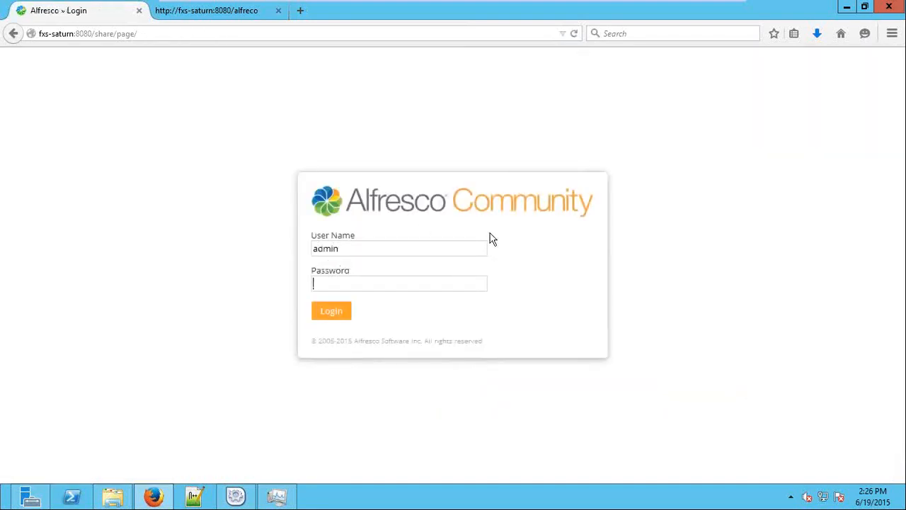
type("admin")
key("Return")
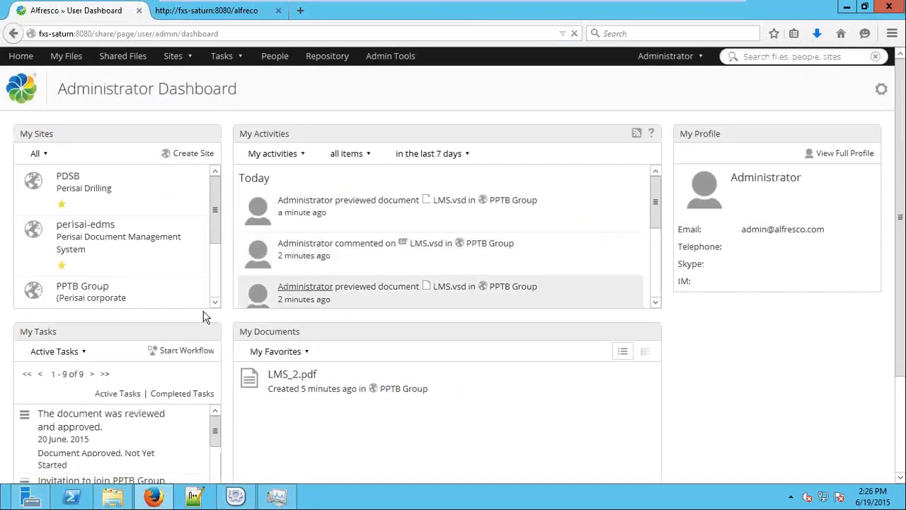
Open the Document Approved task and leave it without saving changes
scroll(189, 313, "down", 1)
scroll(189, 313, "down", 2)
left_click(106, 292)
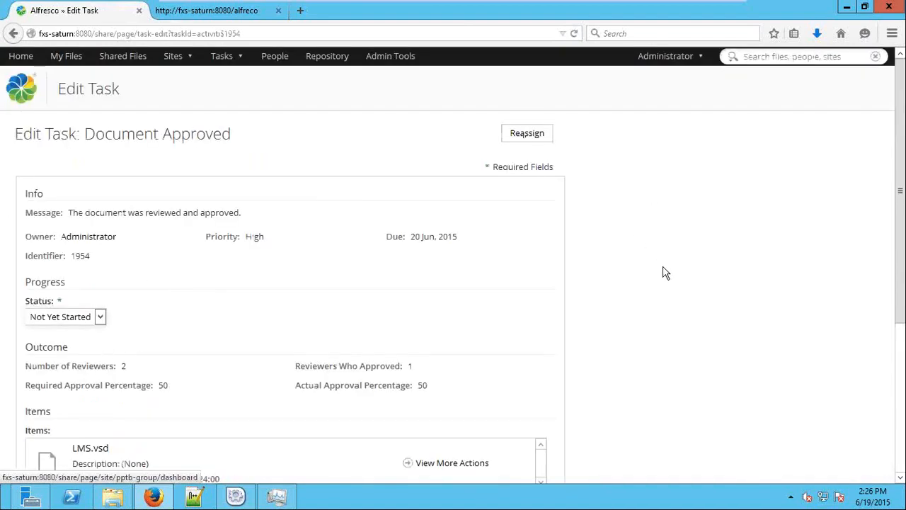
scroll(664, 273, "down", 3)
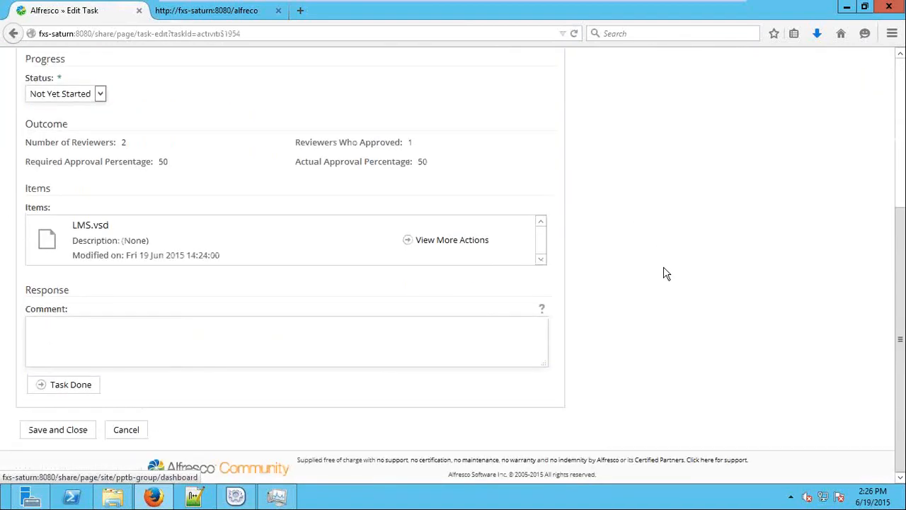
left_click(126, 433)
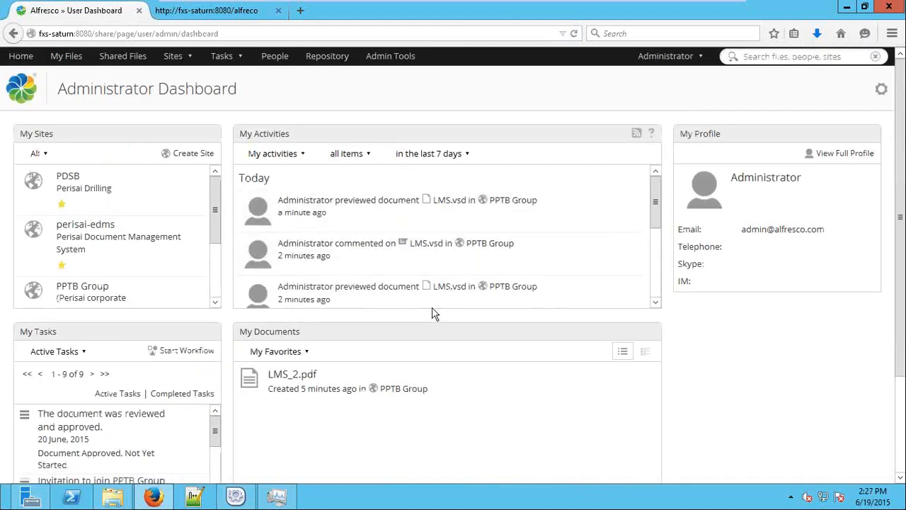
Confirm on LMS_2.pdf's details page that it is in no workflows, then return home
left_click(292, 374)
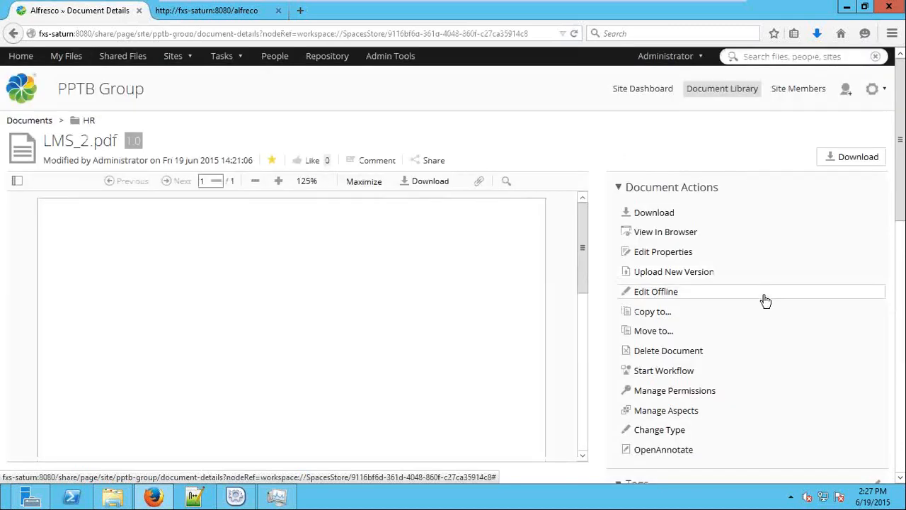
scroll(778, 300, "down", 10)
scroll(784, 300, "up", 4)
scroll(784, 300, "down", 10)
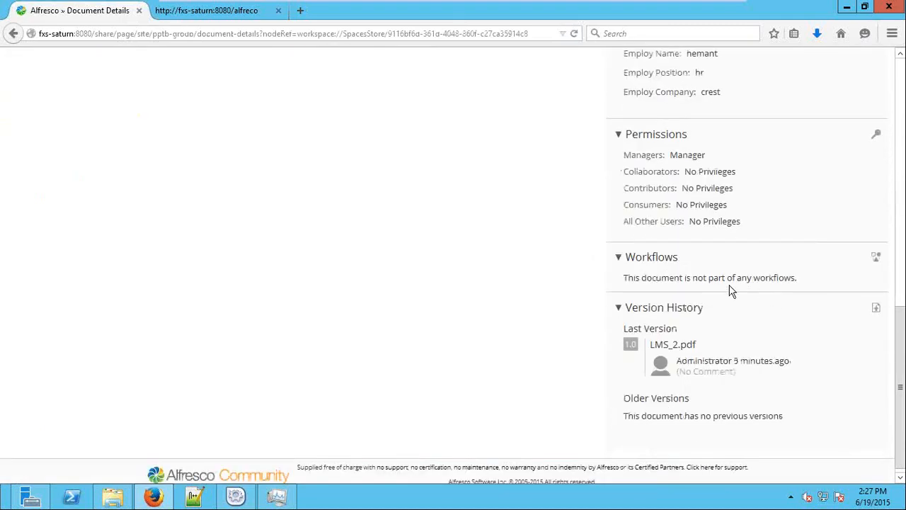
left_click_drag(706, 277, 784, 277)
scroll(740, 300, "up", 12)
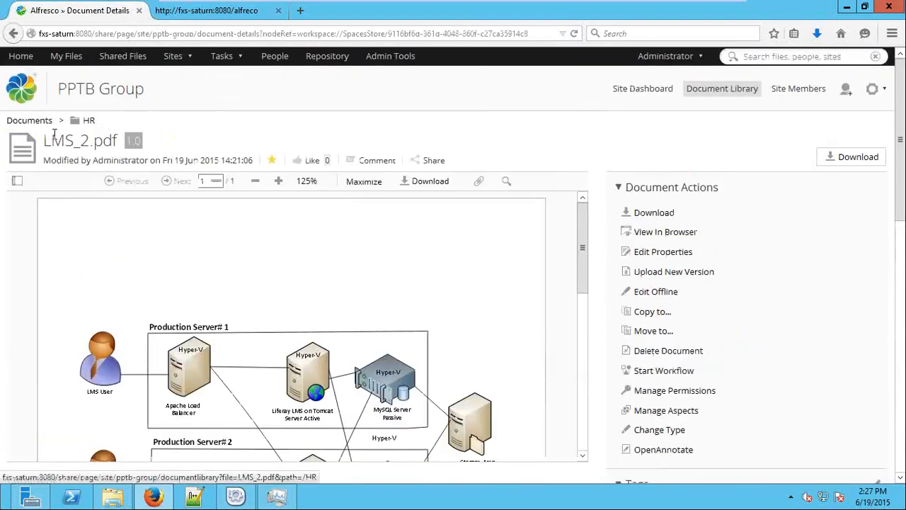
left_click(21, 56)
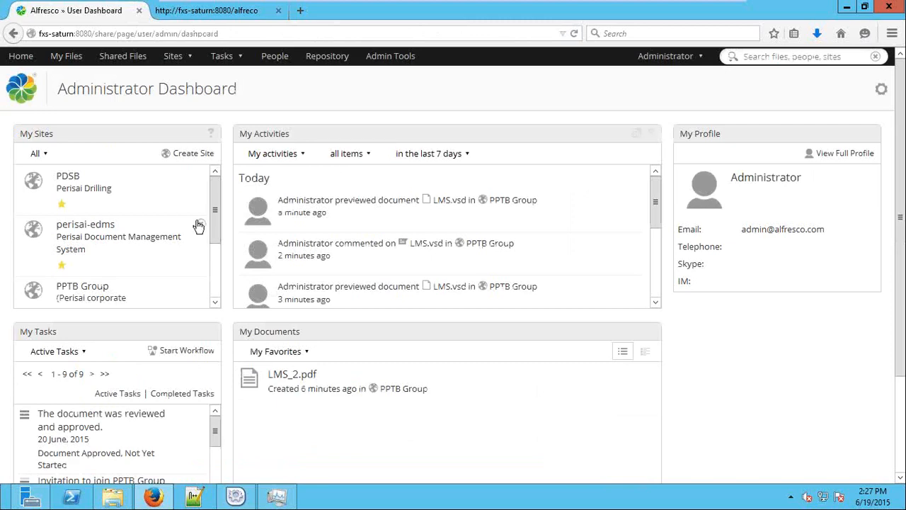
From the Document Approved task, open LMS.vsd's details and check its Workflows panel
scroll(229, 275, "down", 3)
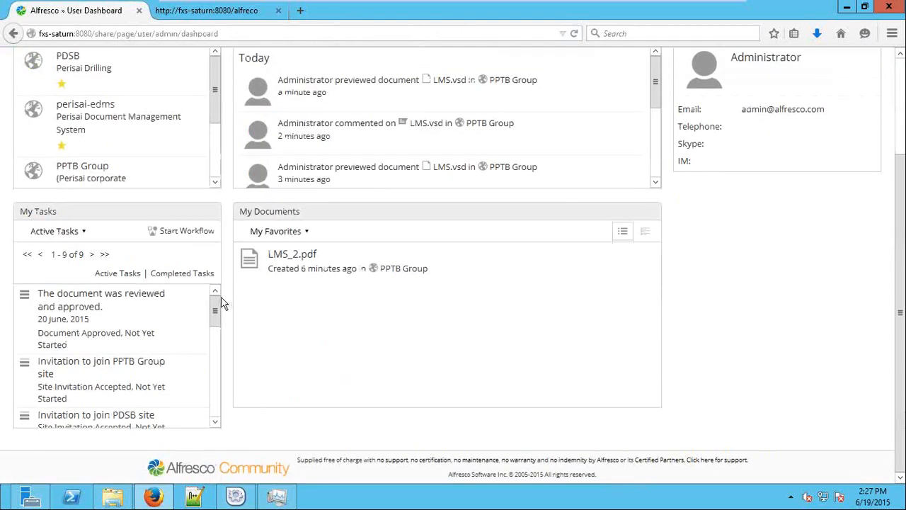
left_click(139, 301)
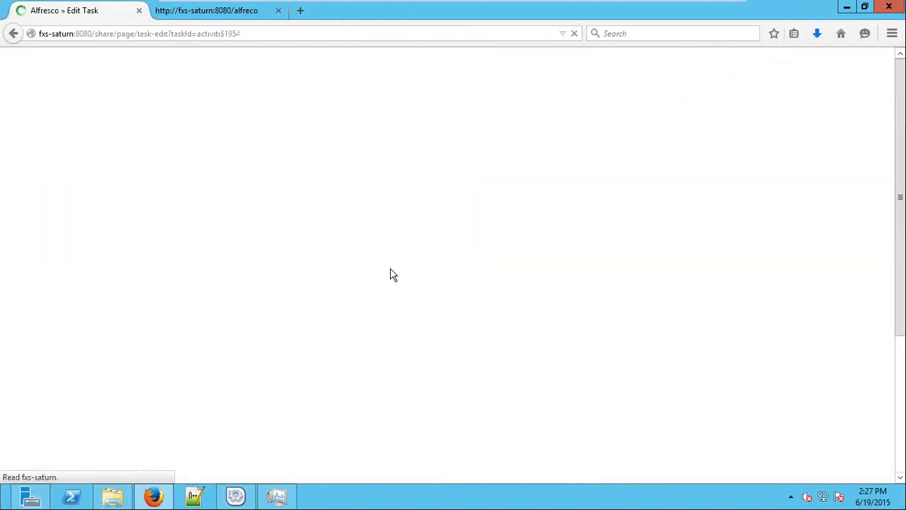
scroll(393, 274, "down", 5)
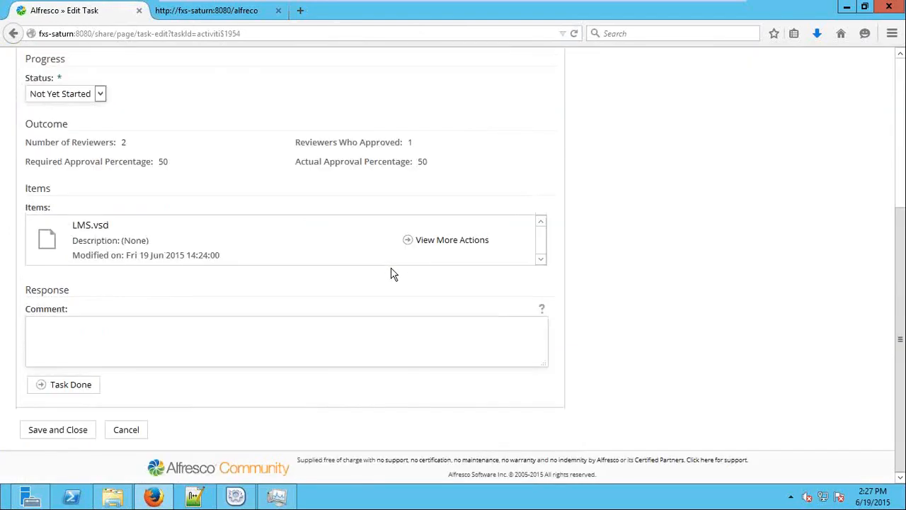
left_click(89, 229)
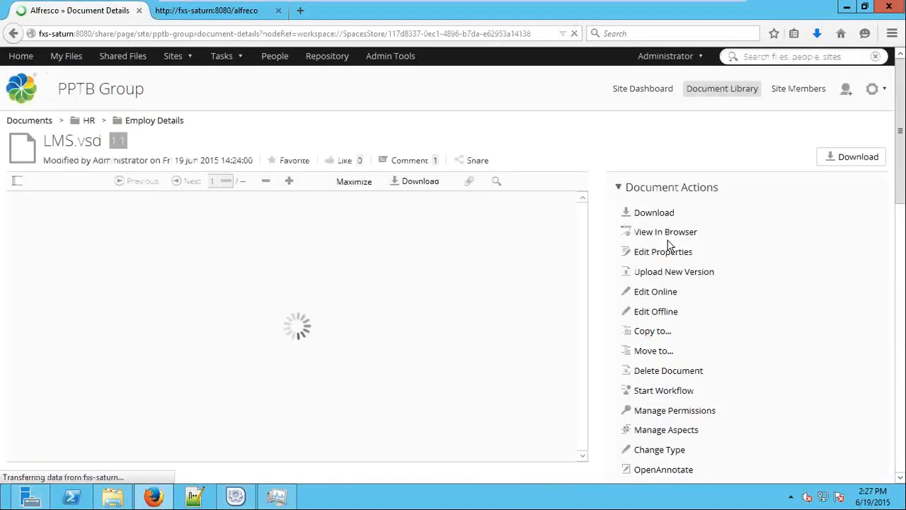
scroll(810, 270, "down", 4)
scroll(804, 271, "down", 10)
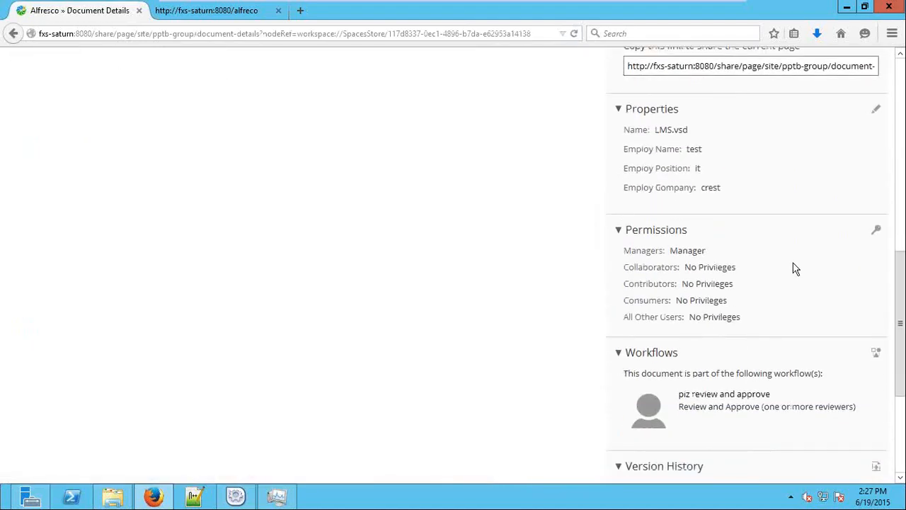
scroll(793, 265, "down", 4)
left_click_drag(632, 221, 843, 225)
Browse the workflows available for LMS.vsd, then list Workflows I've Started
left_click(875, 203)
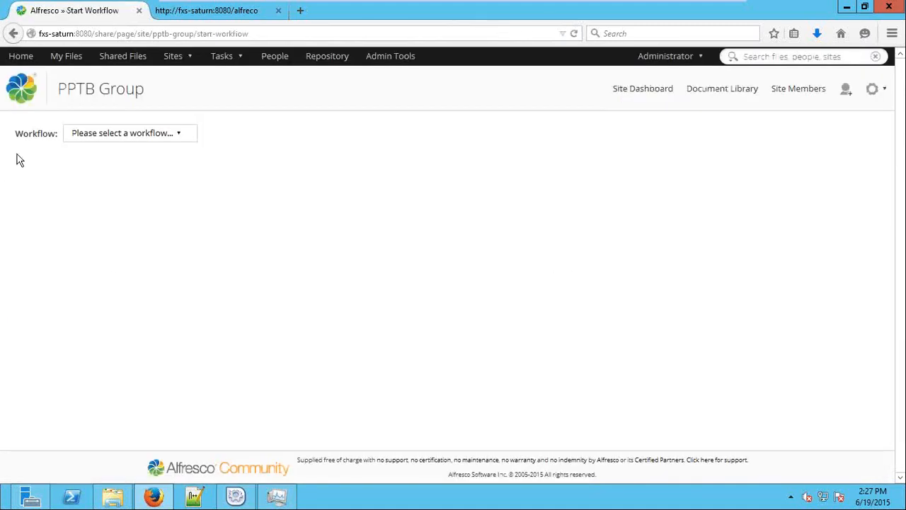
left_click(134, 140)
left_click(13, 33)
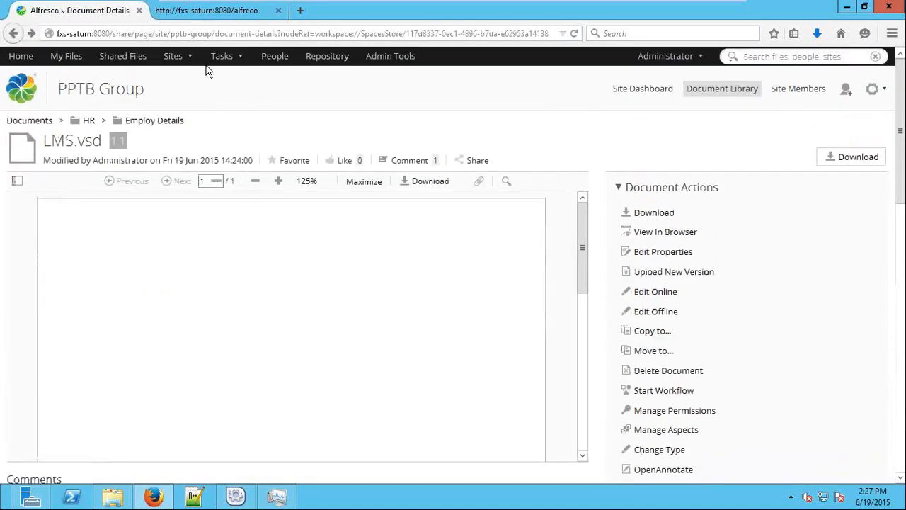
left_click(223, 55)
left_click(278, 94)
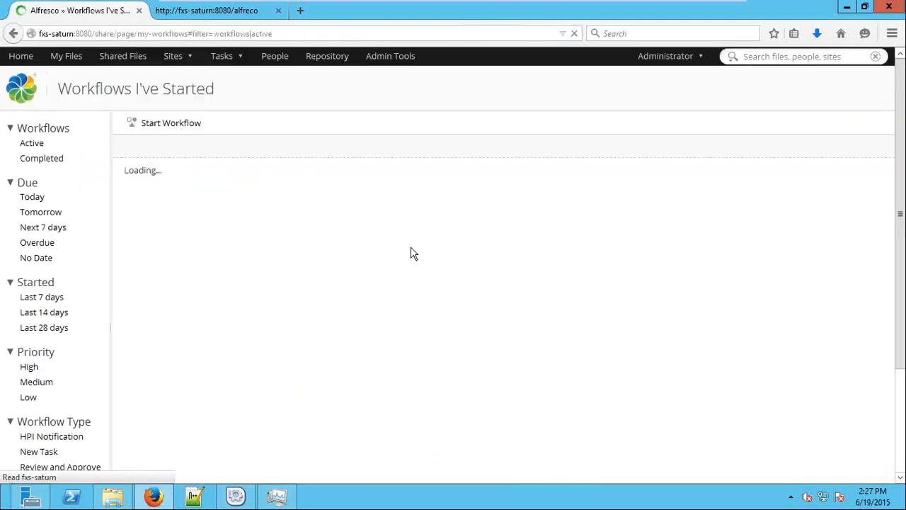
Open the 'plz review and approve' workflow and review its Current Tasks and History tables
left_click(225, 167)
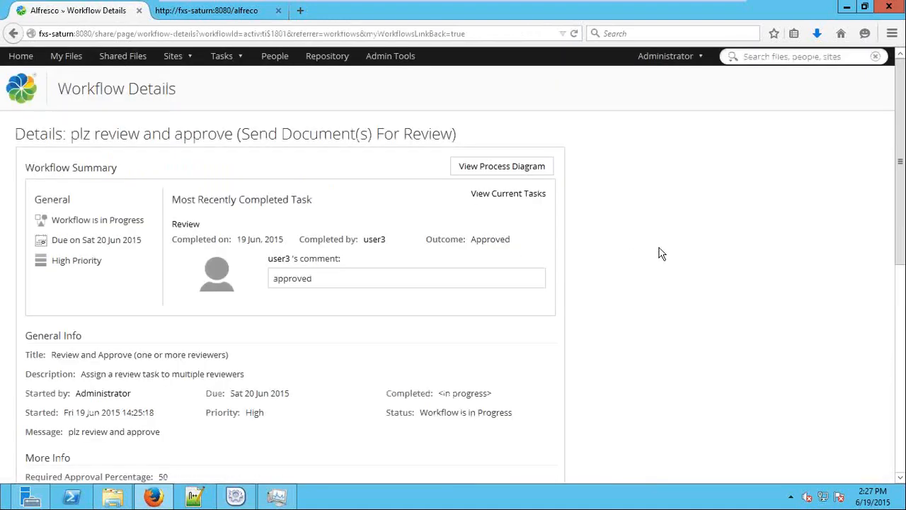
scroll(658, 253, "down", 6)
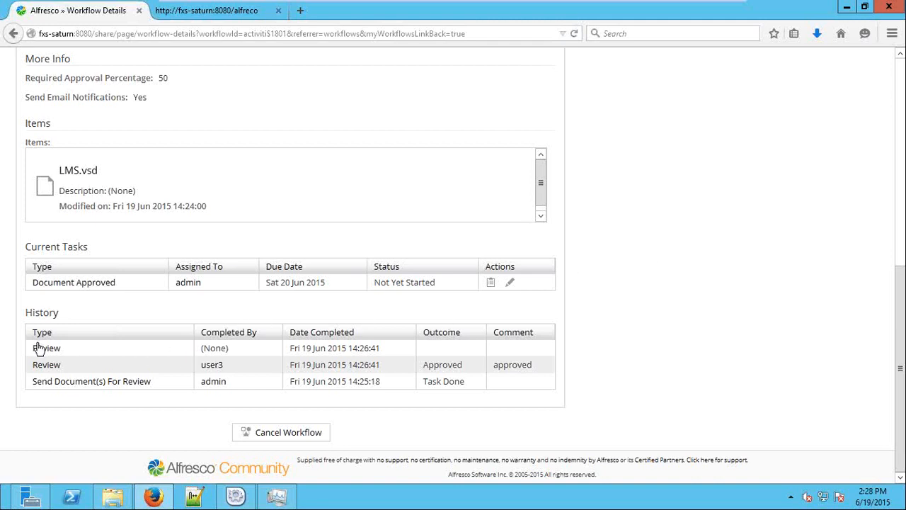
left_click_drag(37, 352, 518, 380)
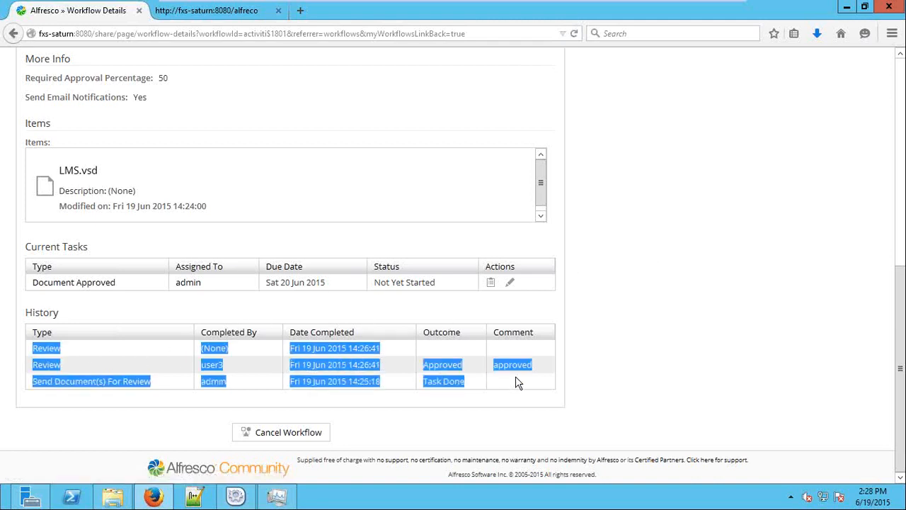
left_click(612, 368)
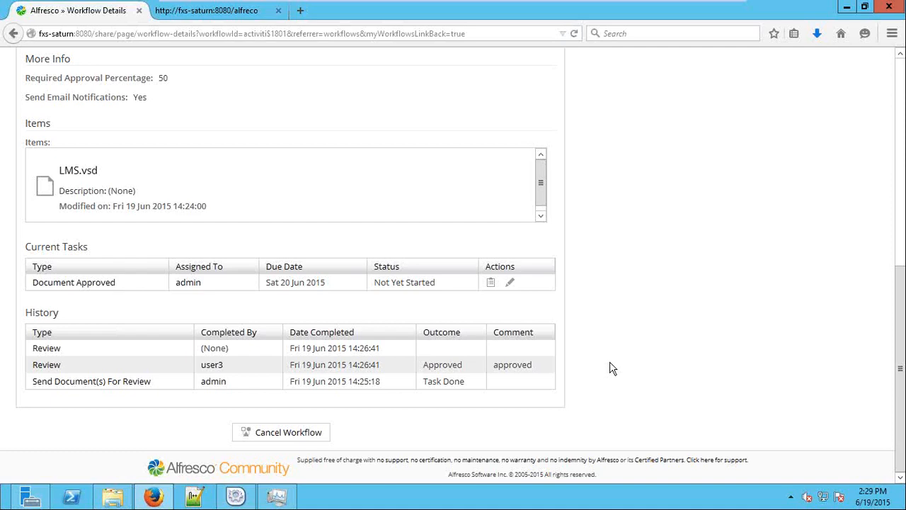
scroll(611, 367, "up", 10)
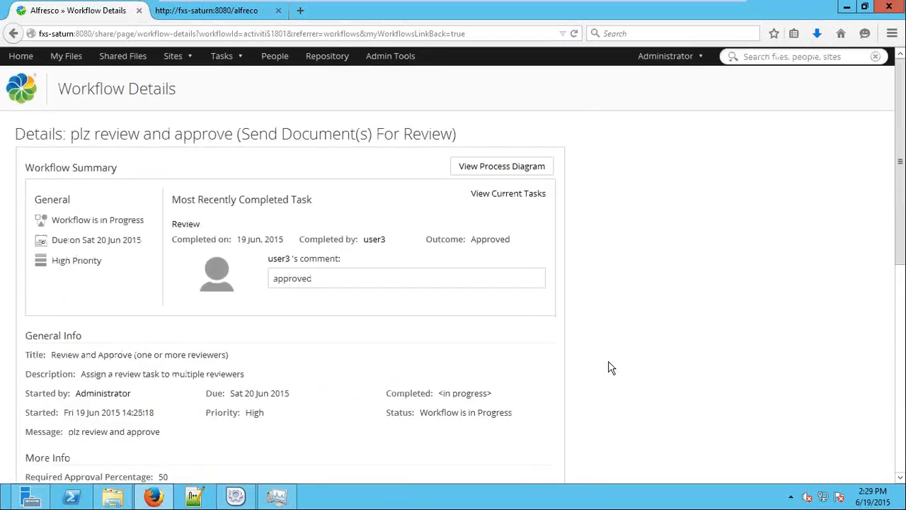
Review the workflow's details, including the Required Approval Percentage line
scroll(617, 350, "down", 5)
scroll(431, 286, "up", 5)
scroll(70, 244, "down", 6)
triple_click(71, 244)
scroll(424, 247, "down", 5)
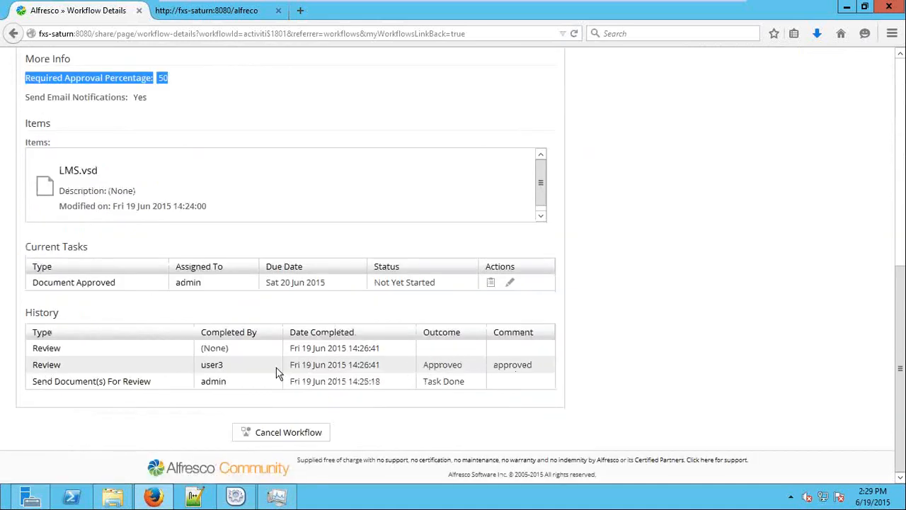
scroll(599, 271, "up", 10)
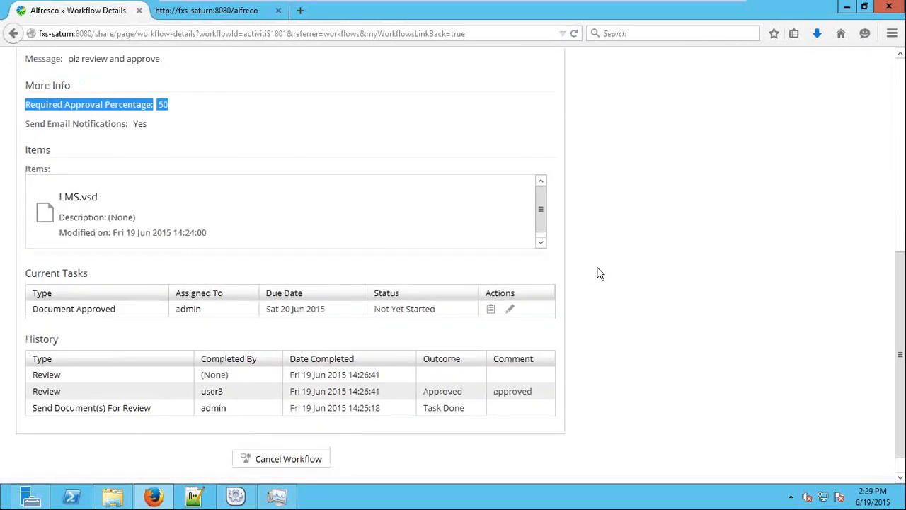
View and close the workflow's process diagram, then return to the dashboard
left_click(524, 170)
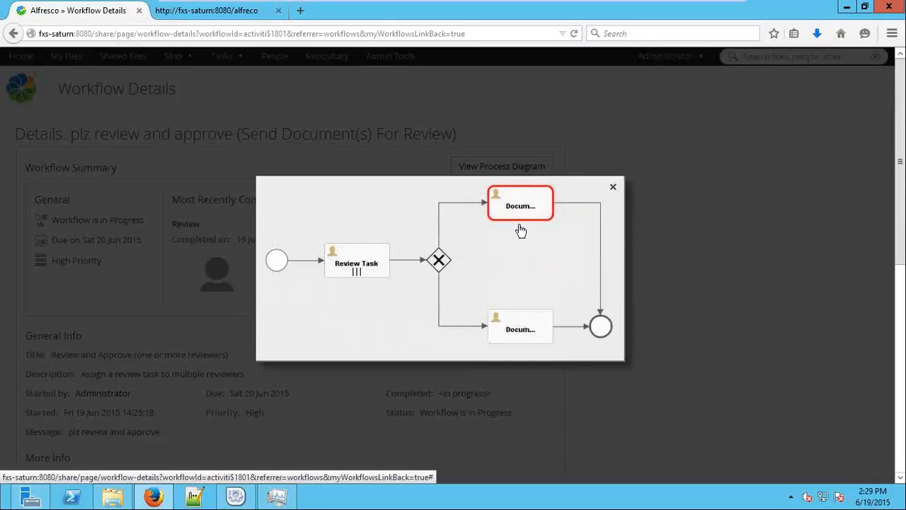
left_click(612, 189)
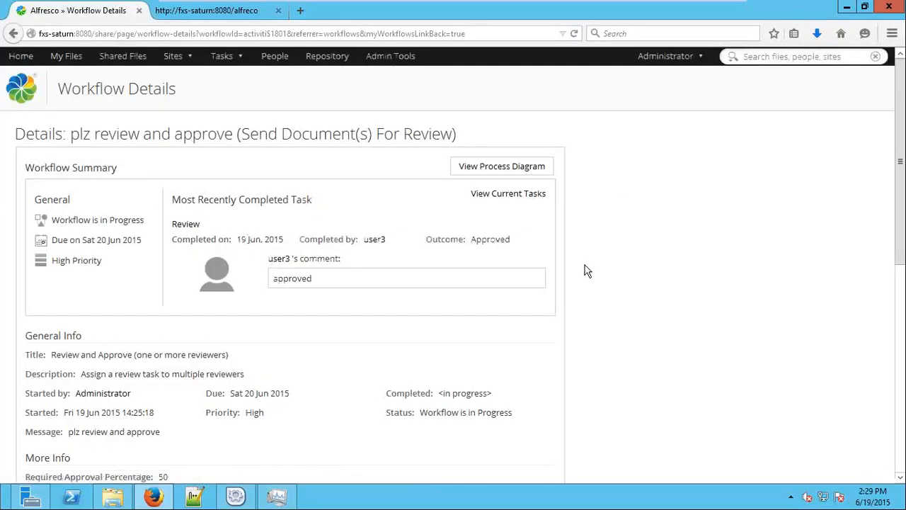
left_click(17, 58)
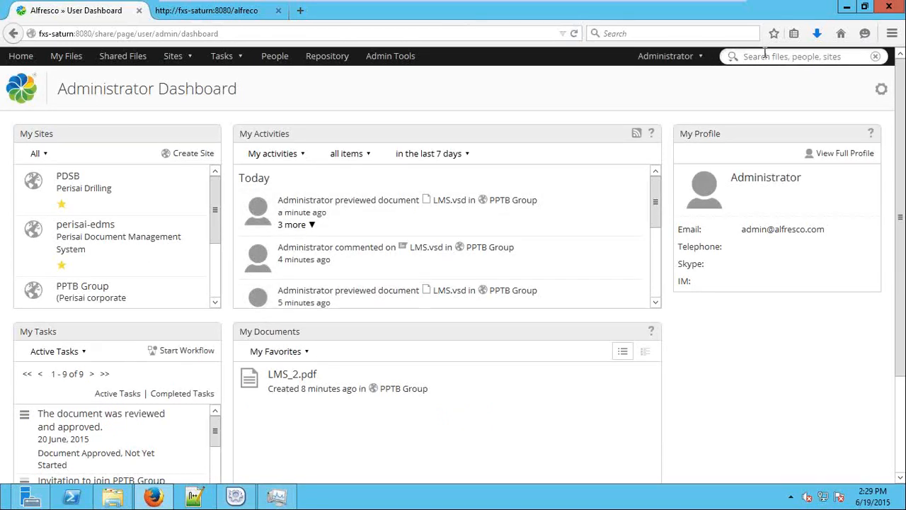
Search the repository for 'notes', after trying 'crest', 'n' and 'a'
left_click(764, 55)
type("c")
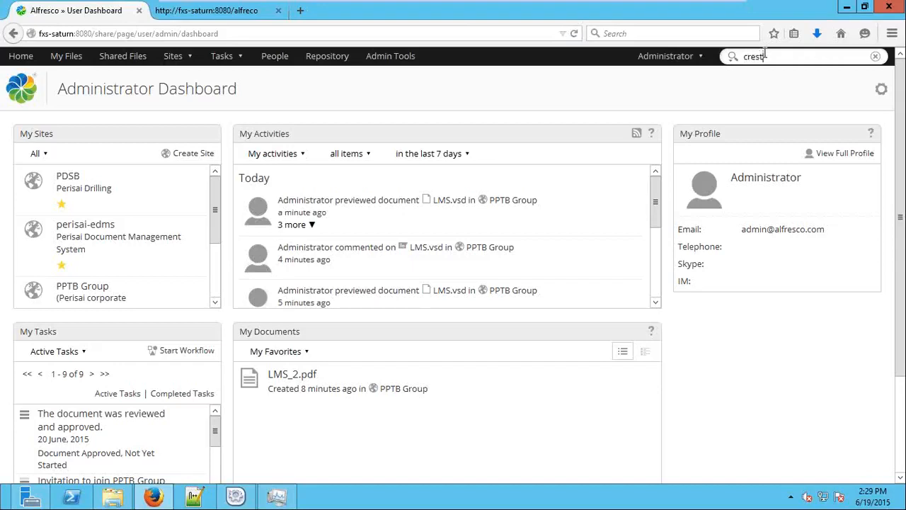
type("rest")
key("BackSpace")
key("BackSpace")
key("BackSpace")
key("BackSpace")
key("BackSpace")
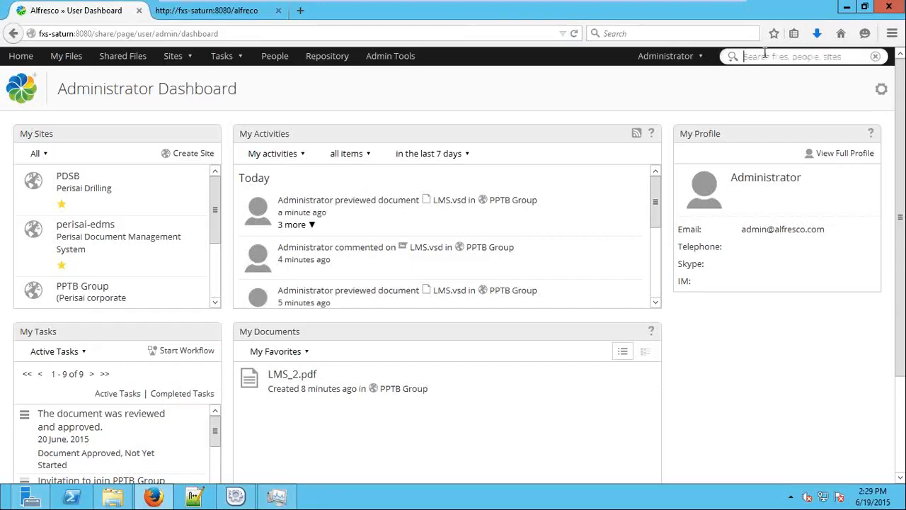
type("notes")
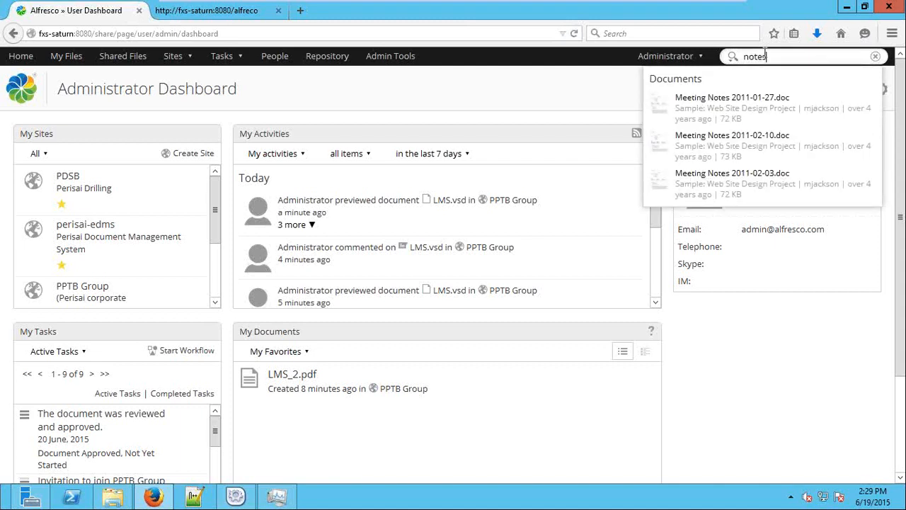
key("BackSpace")
key("BackSpace")
key("BackSpace")
type("a")
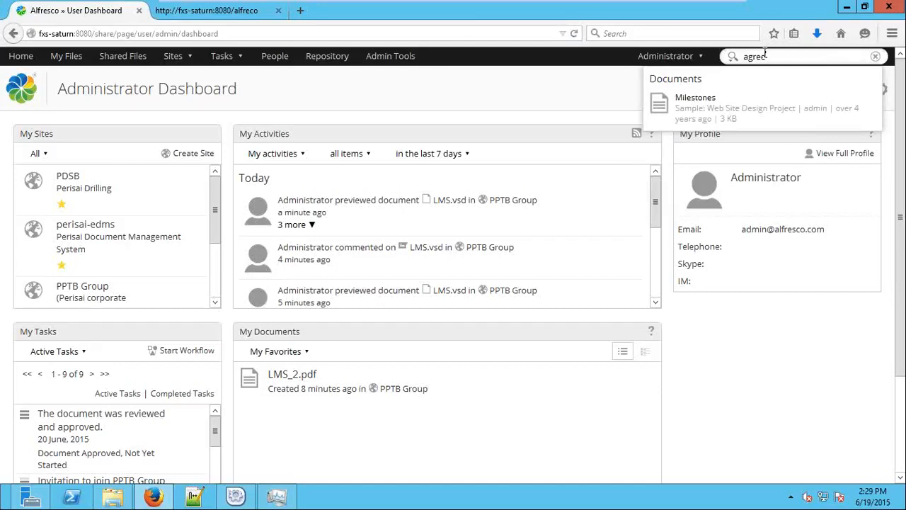
key("BackSpace")
type("no")
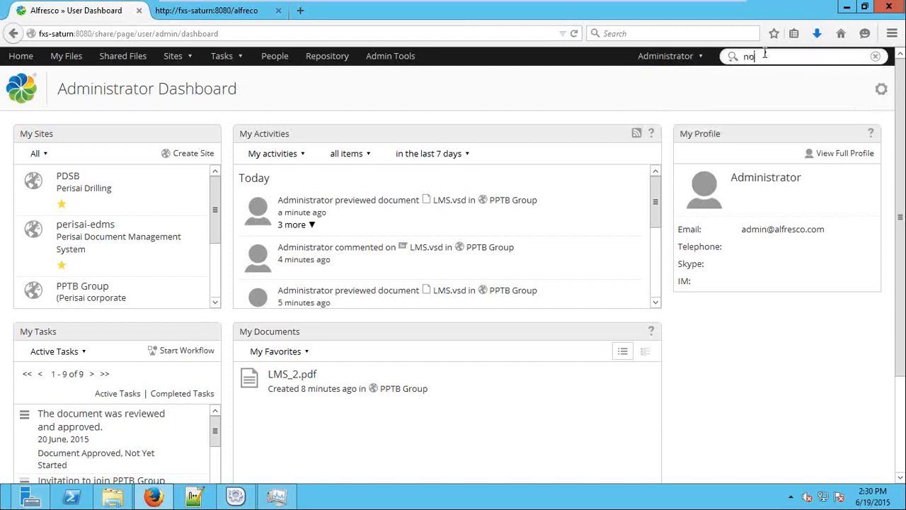
type("tes")
key("Return")
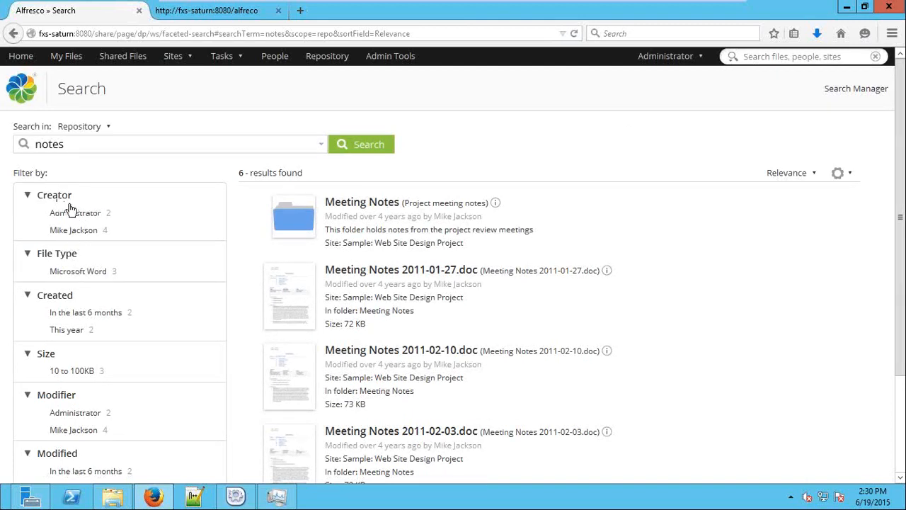
scroll(70, 208, "down", 2)
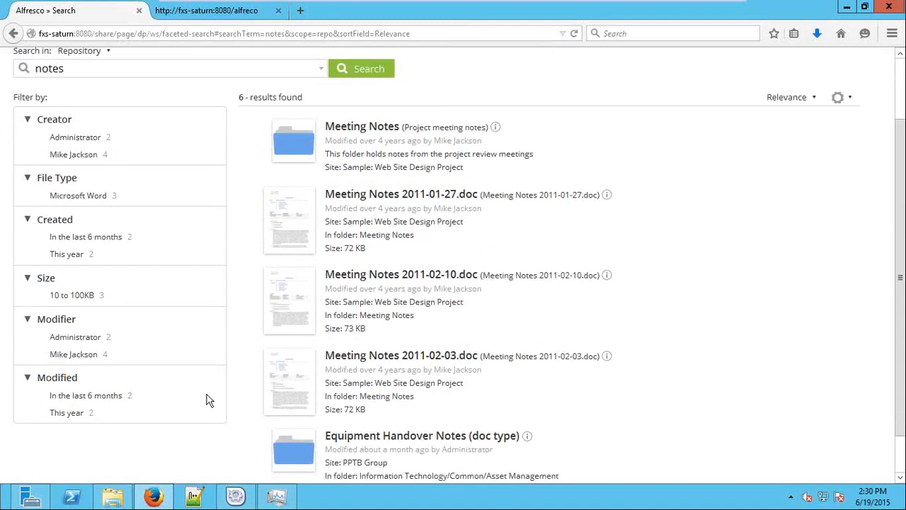
left_click(113, 402)
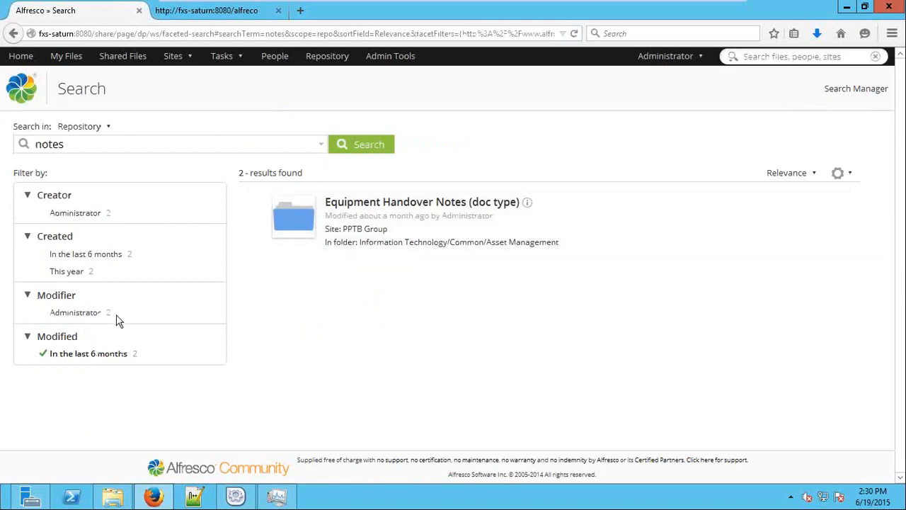
left_click(65, 354)
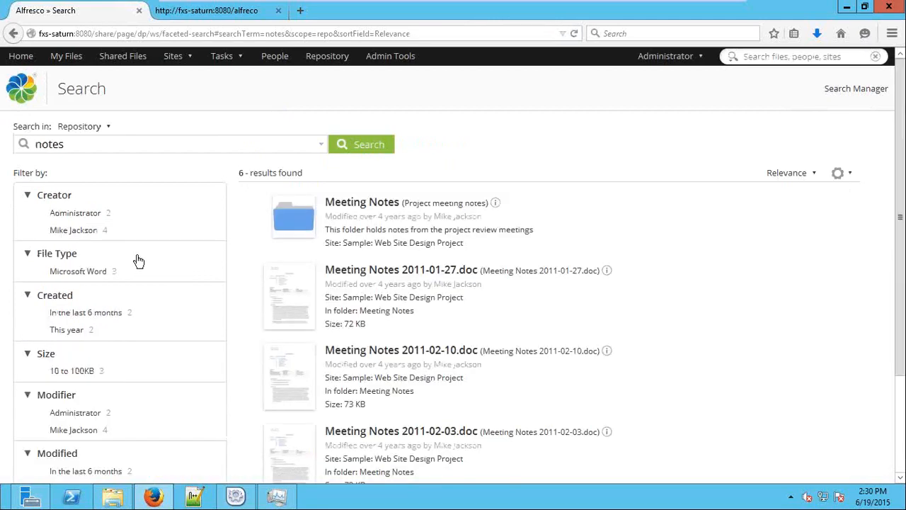
left_click(89, 234)
scroll(410, 339, "down", 1)
scroll(410, 334, "up", 1)
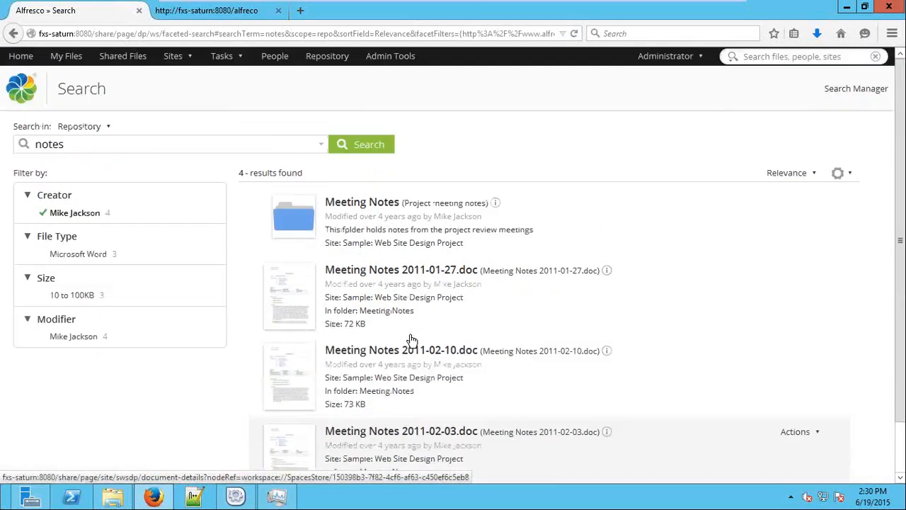
left_click(60, 214)
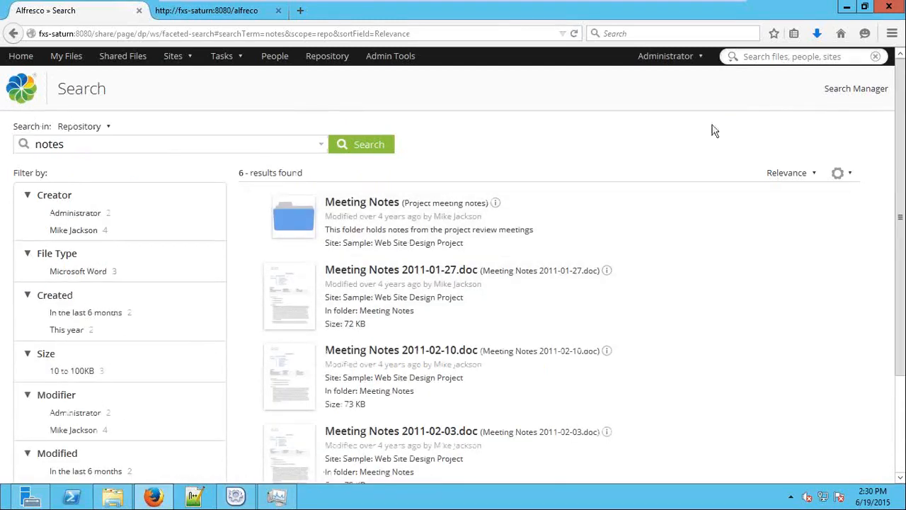
In Search Manager, browse the Filter Property options of a new filter, then discard it
left_click(878, 92)
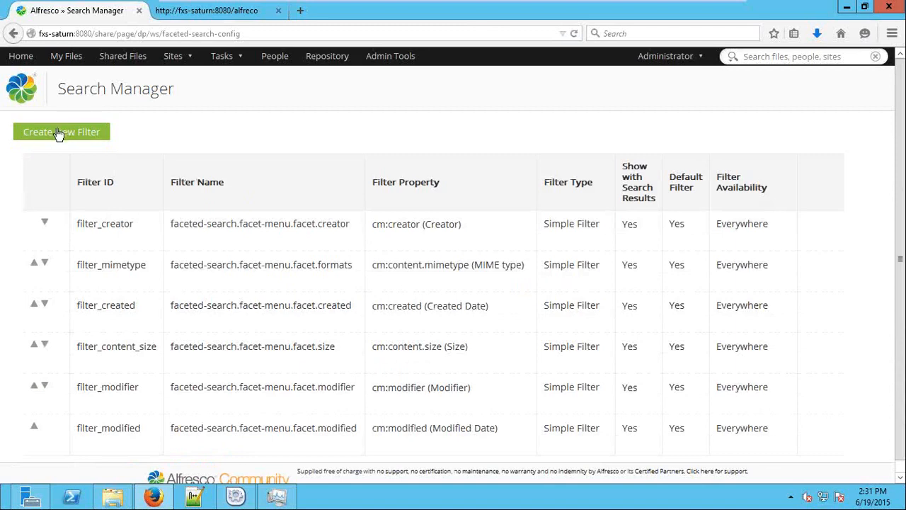
left_click(59, 134)
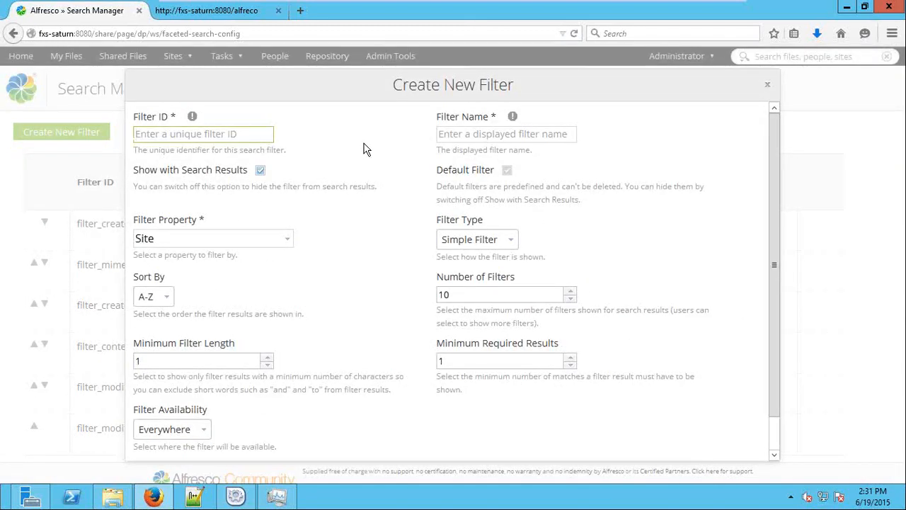
left_click(189, 238)
key("BackSpace")
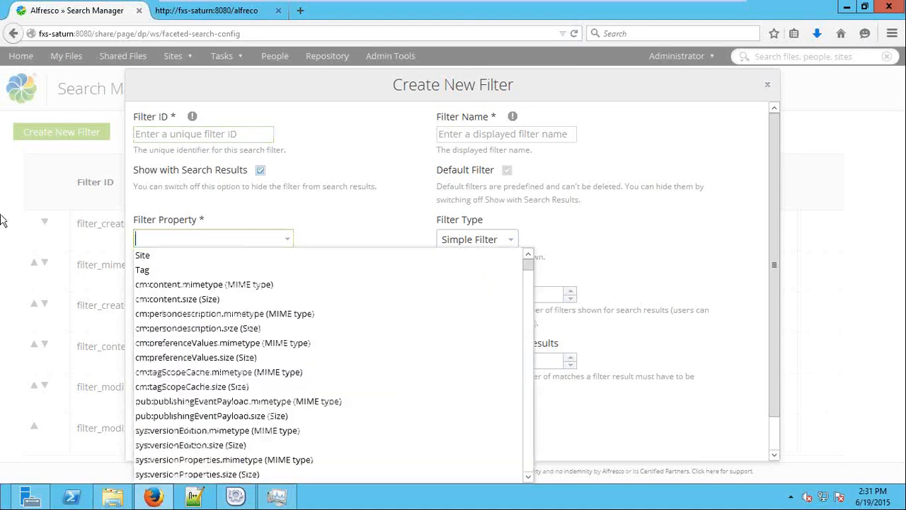
scroll(317, 335, "down", 10)
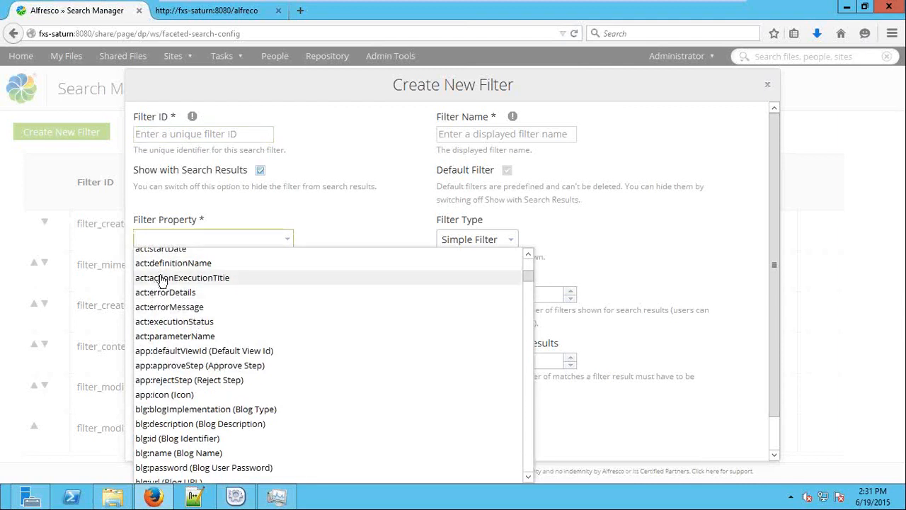
scroll(167, 283, "up", 2)
scroll(173, 290, "up", 2)
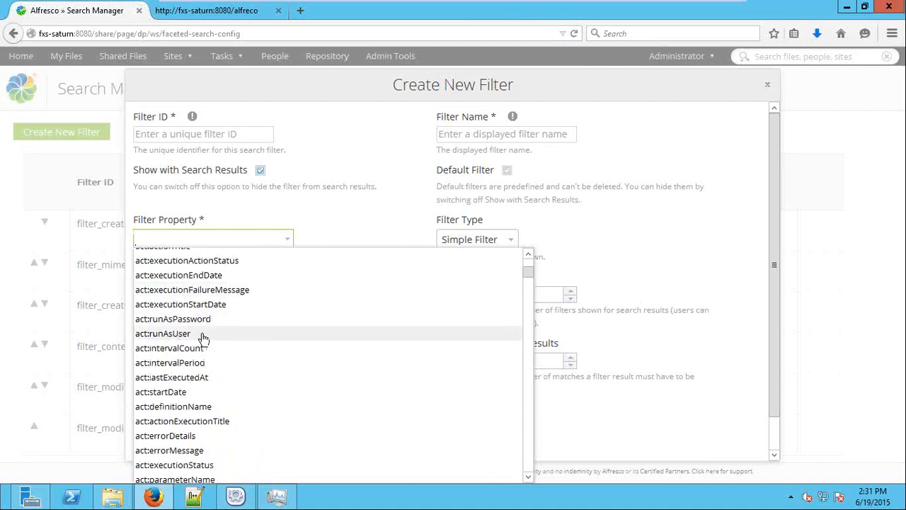
scroll(216, 377, "down", 3)
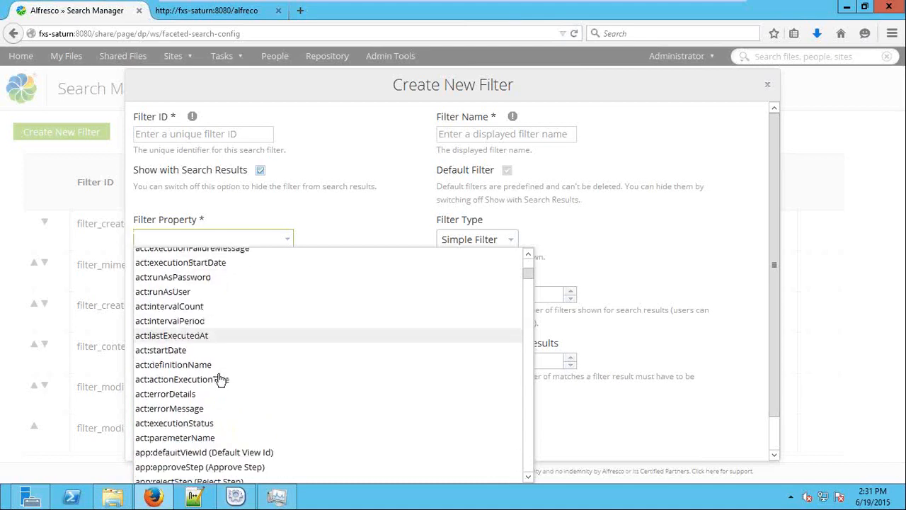
scroll(248, 361, "up", 10)
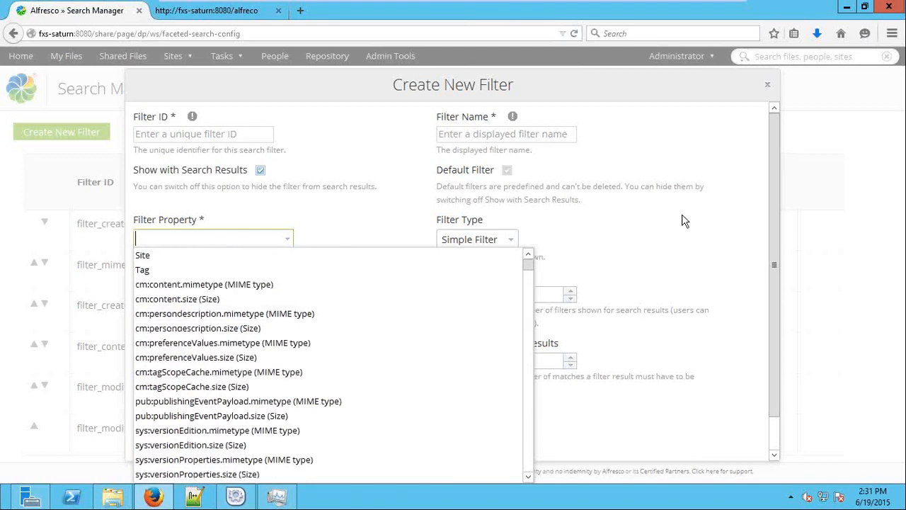
left_click(771, 85)
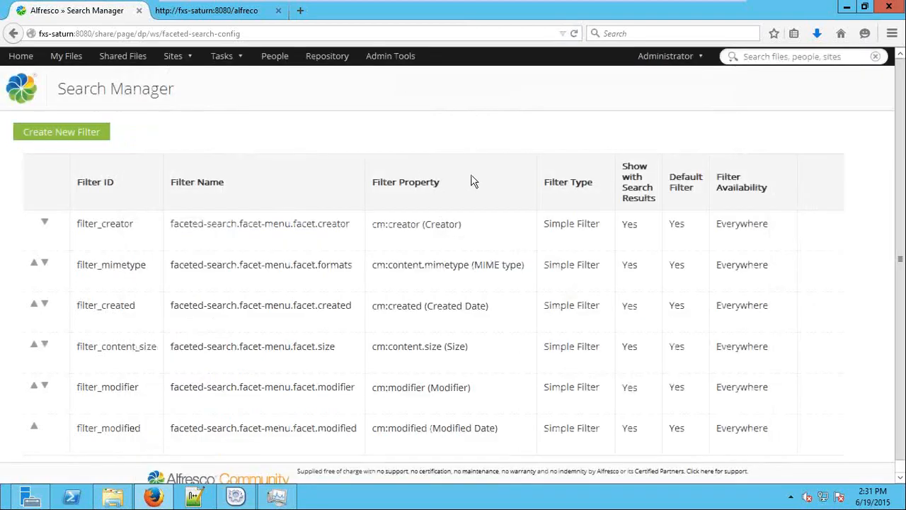
Navigate through My Files to the Data Dictionary's Node Templates folder
left_click(20, 56)
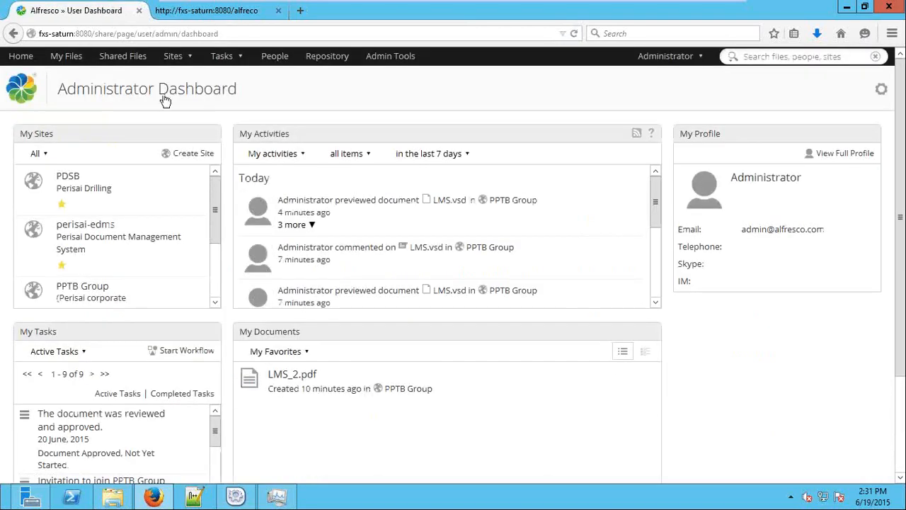
left_click(70, 60)
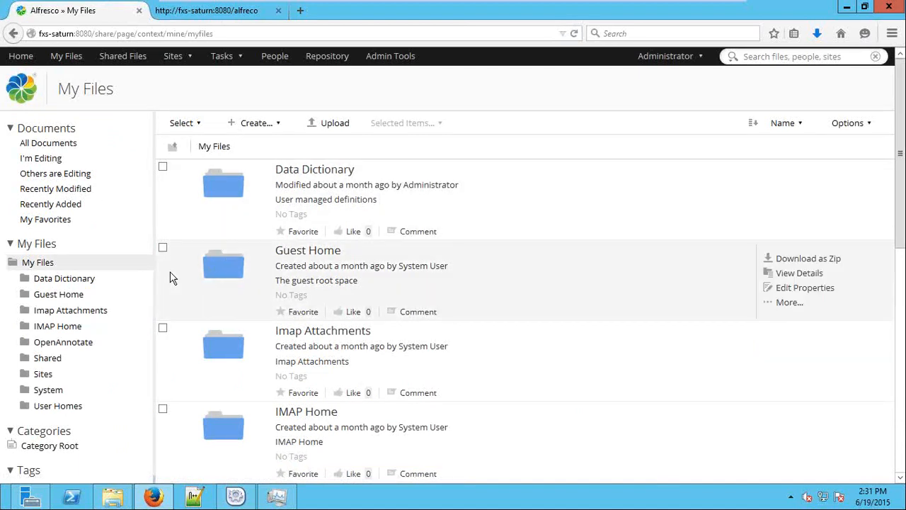
left_click(87, 281)
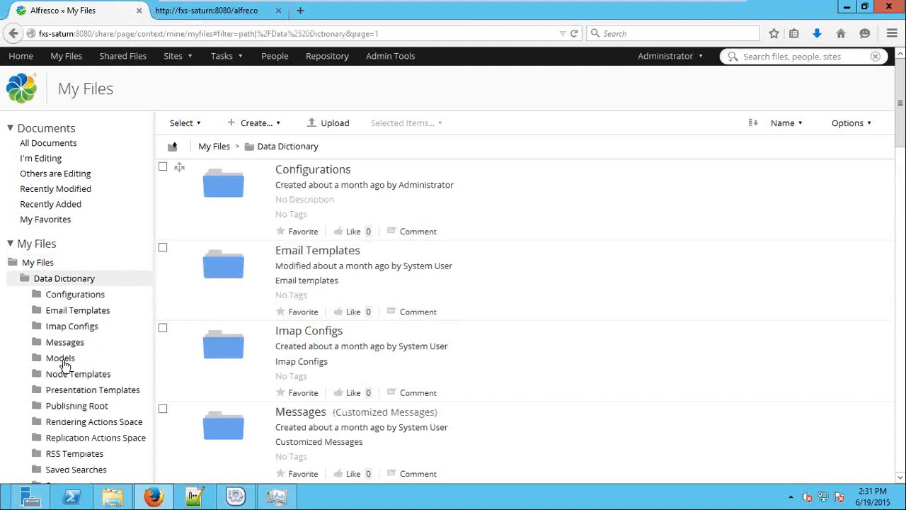
left_click(90, 375)
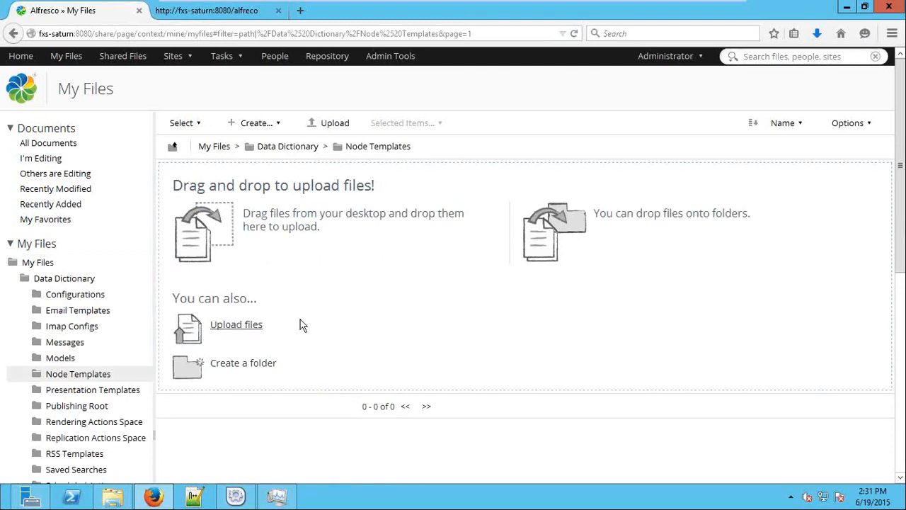
scroll(386, 319, "down", 2)
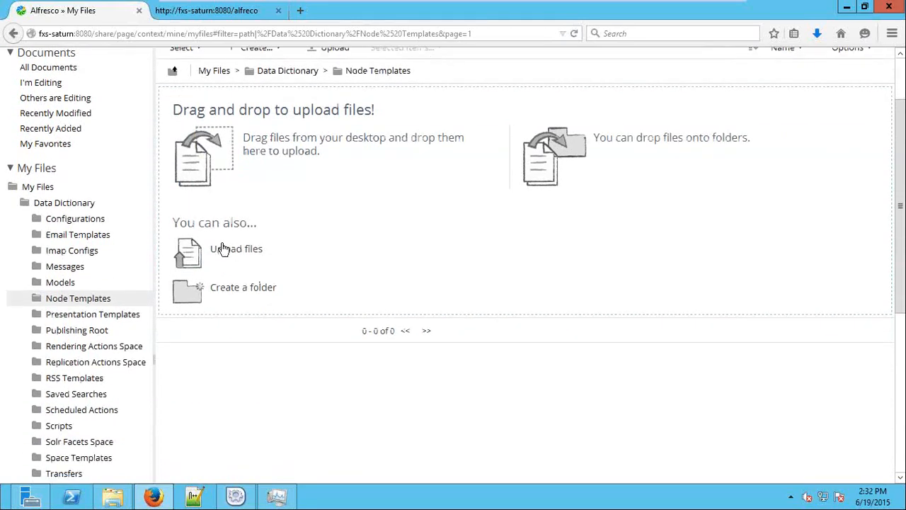
Upload PO.docx into Node Templates and check it appears under Create document from template
left_click(224, 248)
left_click(432, 277)
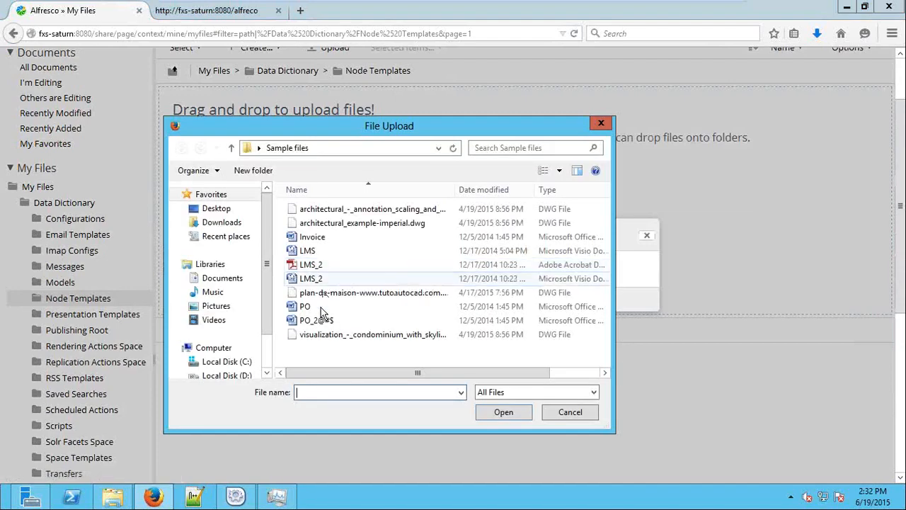
key("Escape")
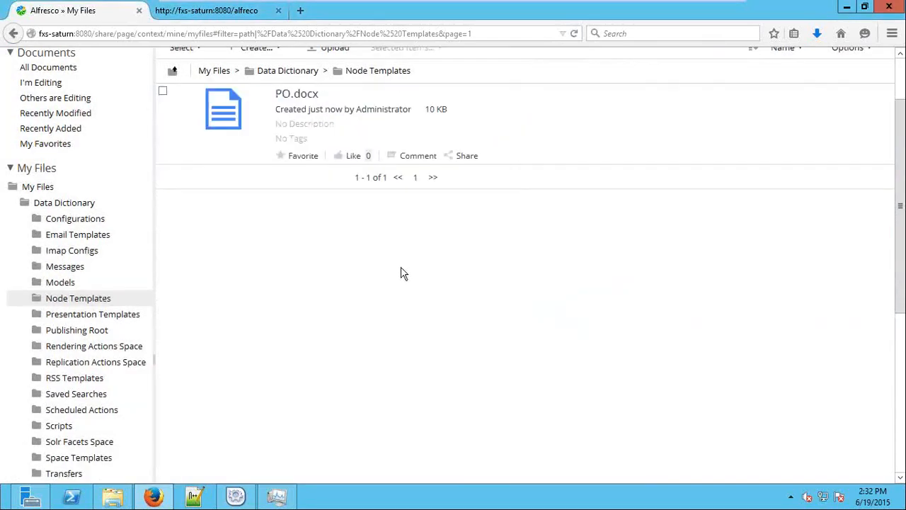
scroll(400, 273, "up", 2)
left_click(262, 123)
mouse_move(365, 253)
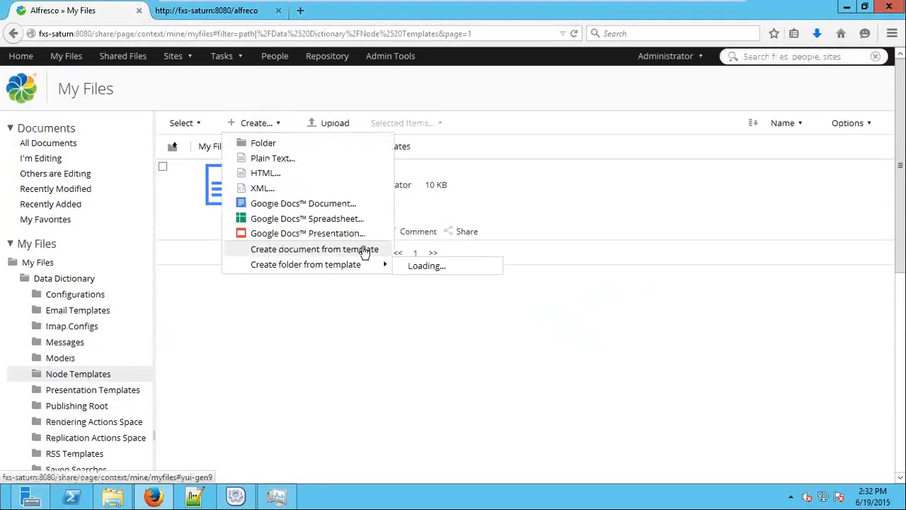
left_click(333, 339)
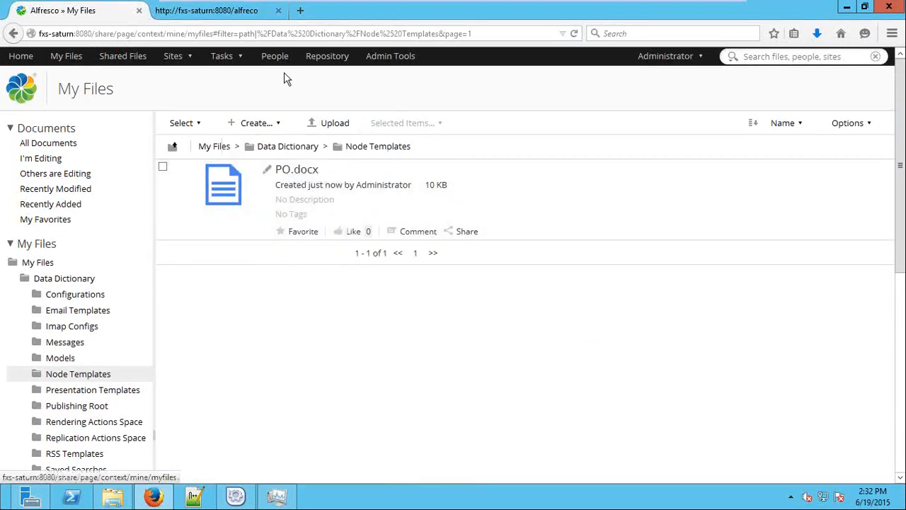
left_click(180, 57)
In PDSB > PDSB General, create PO.docx from the PO.docx template and open its details
left_click(196, 126)
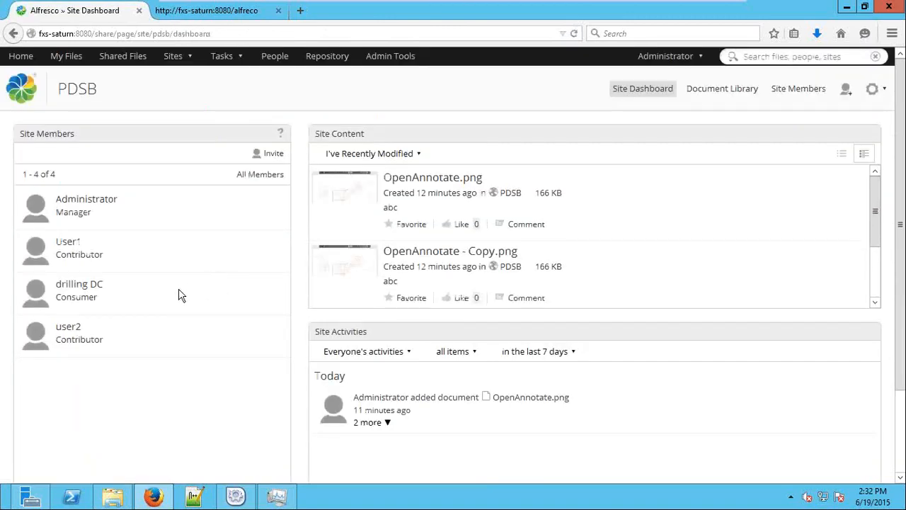
left_click(737, 90)
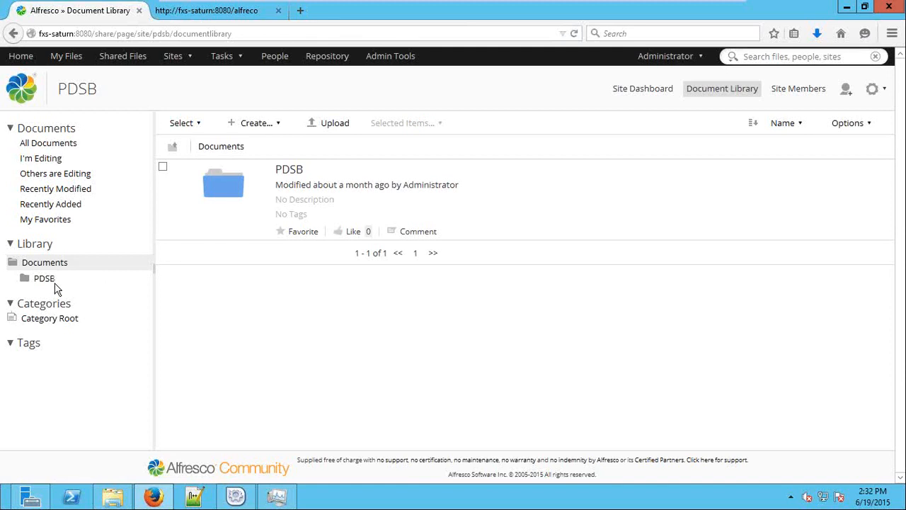
left_click(49, 280)
left_click(73, 294)
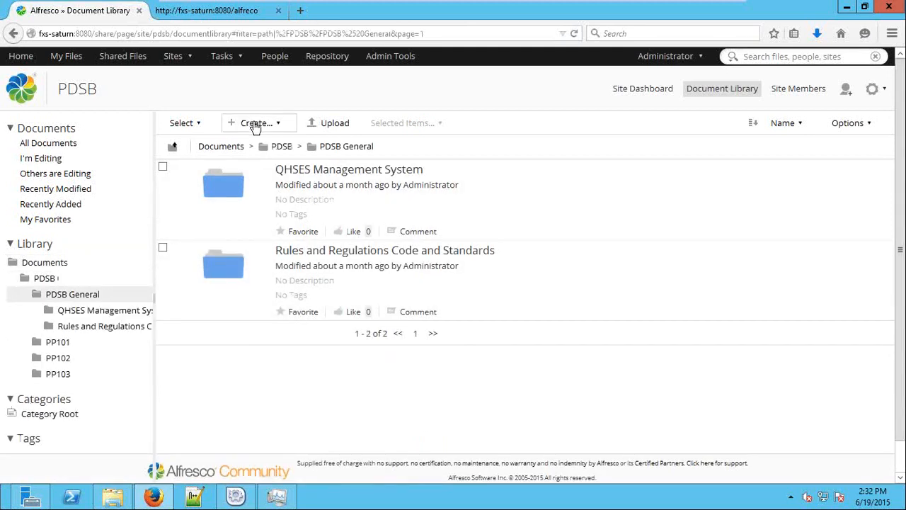
left_click(255, 124)
mouse_move(361, 249)
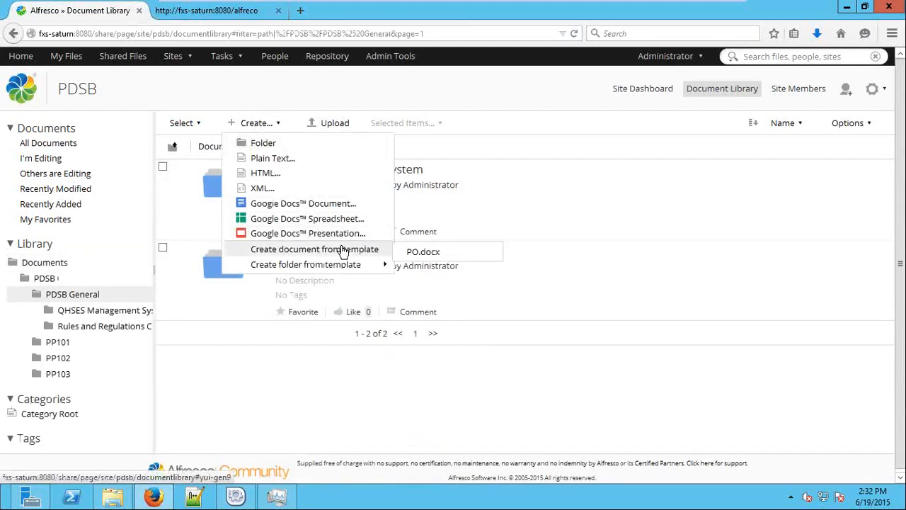
left_click(422, 252)
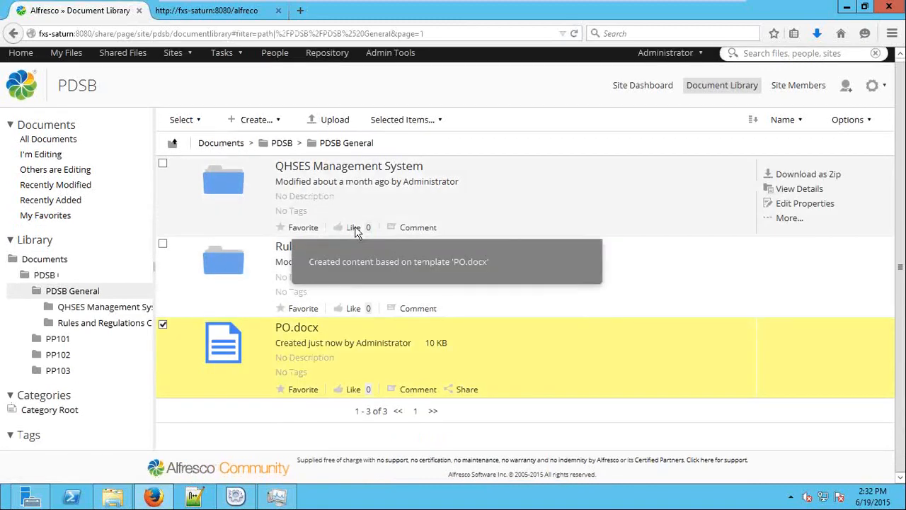
left_click(307, 329)
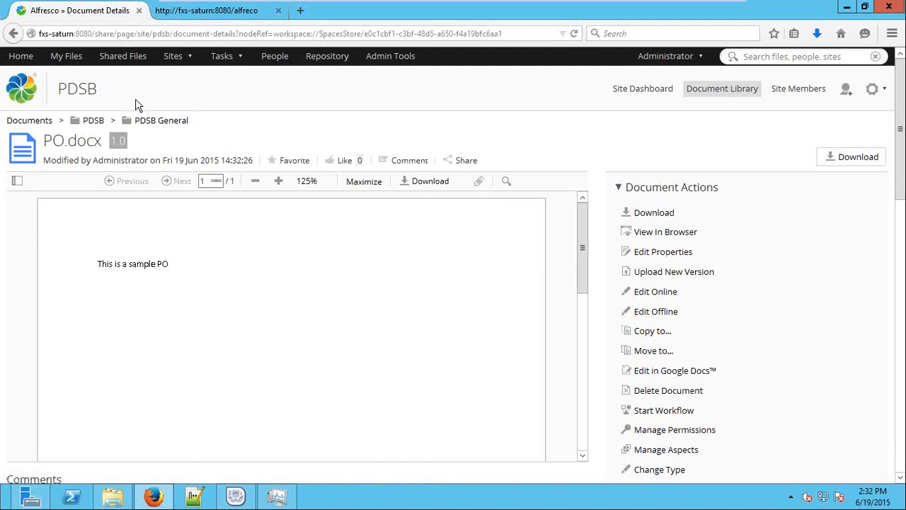
Leave the PO.docx details page and return to the Administrator Dashboard
left_click(21, 56)
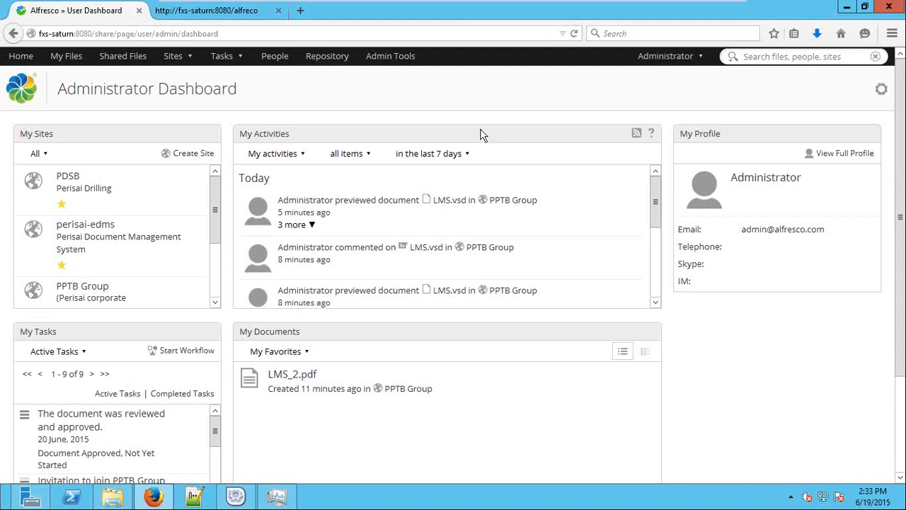
Enter Admin Tools and try a header search for 'notes', then dismiss the suggestions
left_click(397, 64)
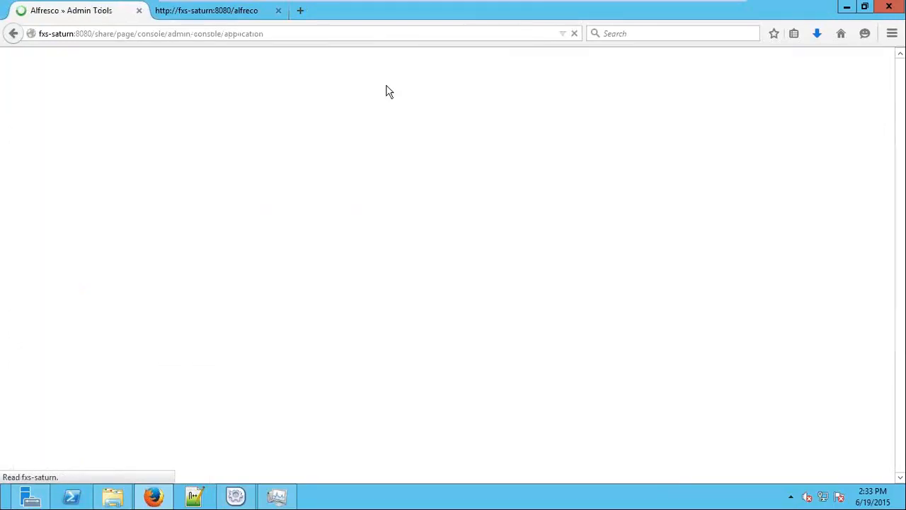
left_click(835, 56)
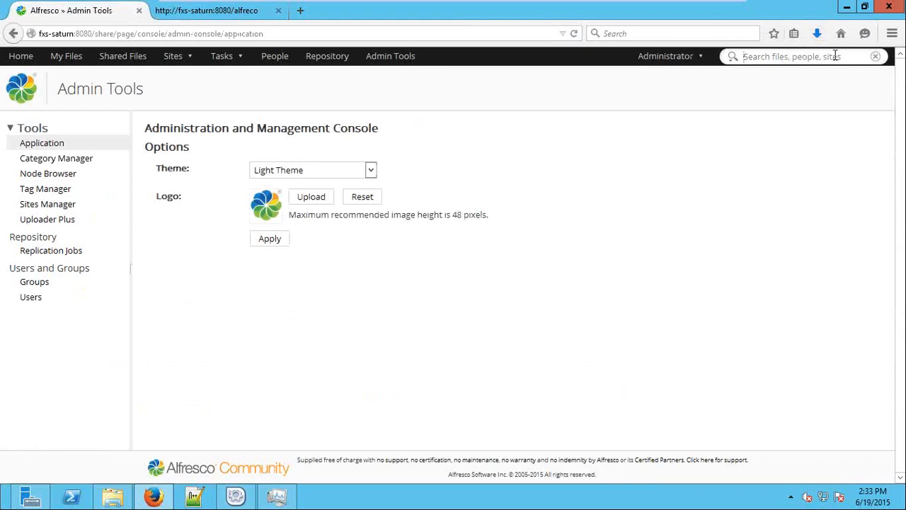
type("notes")
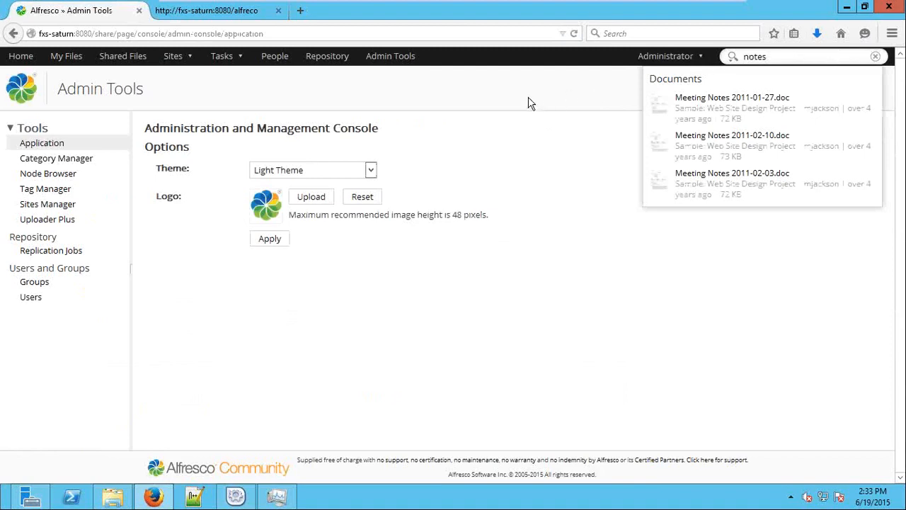
left_click(381, 95)
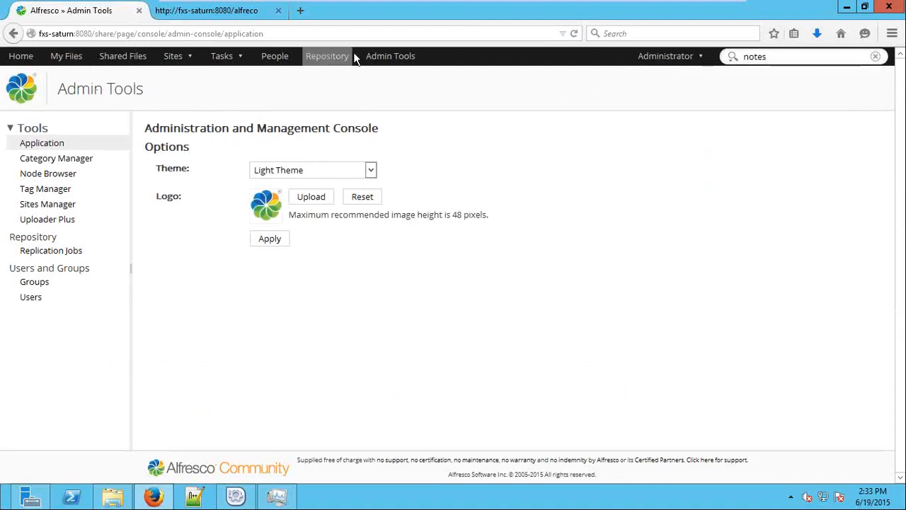
Go to the User Search page in the Admin Tools sidebar
left_click_drag(76, 91, 72, 97)
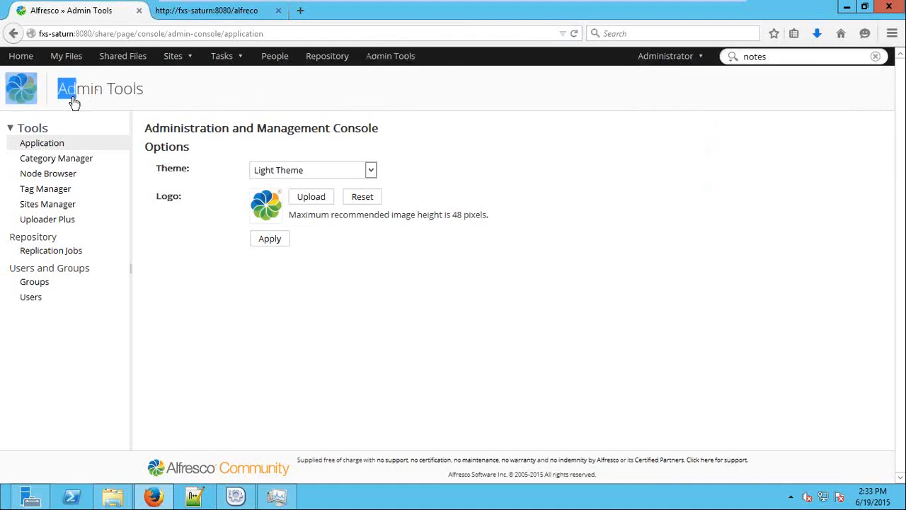
left_click(108, 329)
left_click(34, 300)
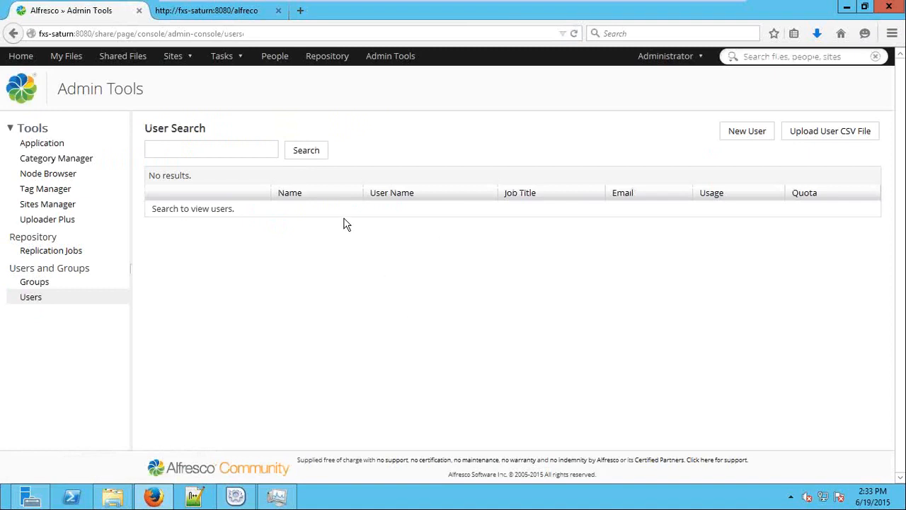
List the users matching the search 'use'
left_click(51, 285)
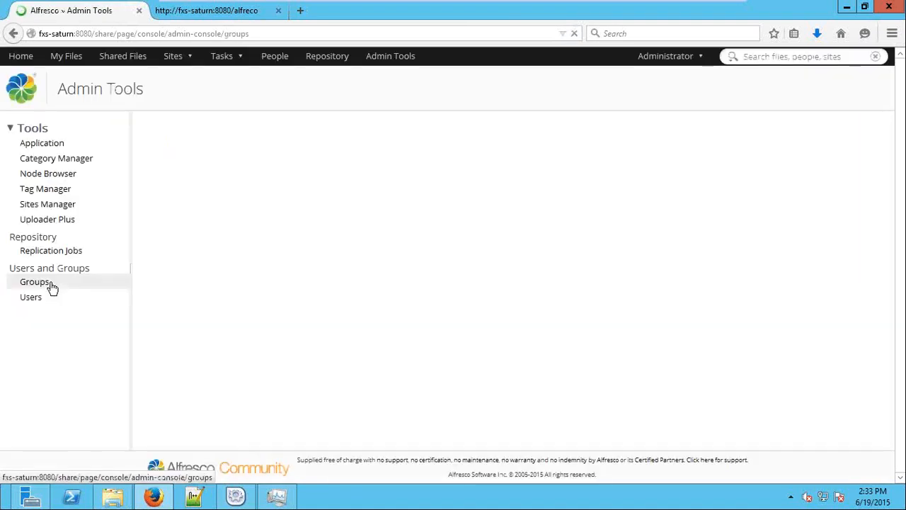
left_click(36, 302)
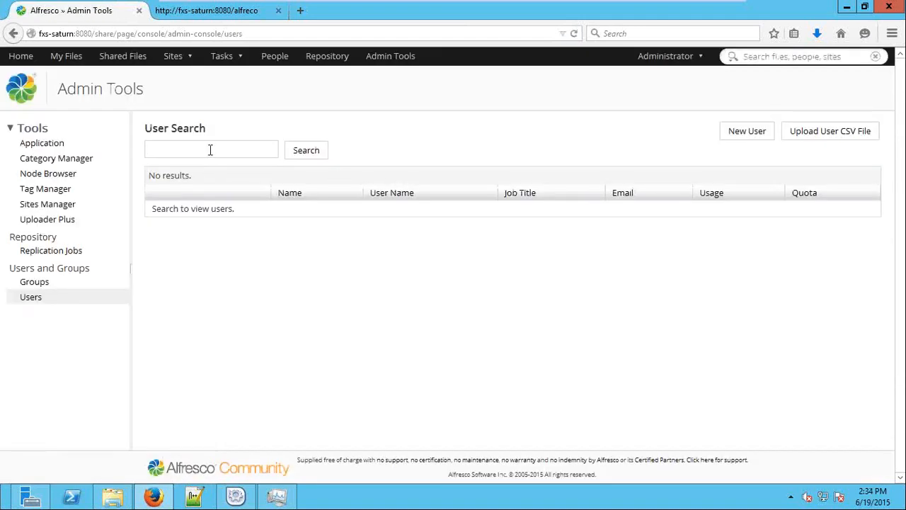
type("use")
left_click(302, 152)
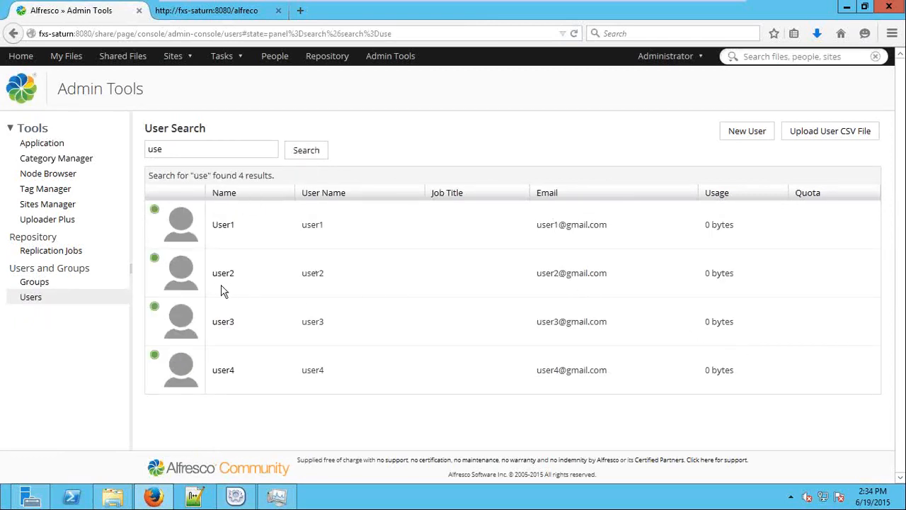
Browse all groups, viewing EMAIL_CONTRIBUTORS, Finance and Human Resource members, then open Replication Jobs
left_click(29, 282)
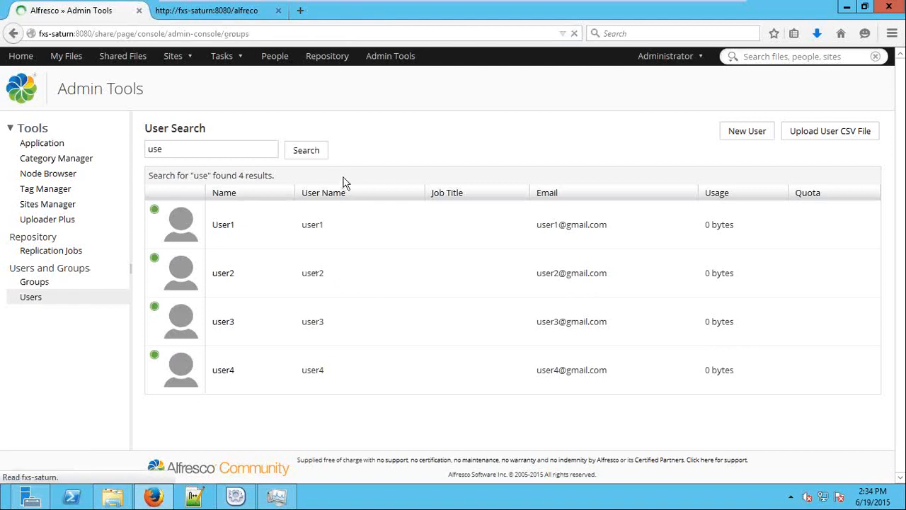
left_click(346, 154)
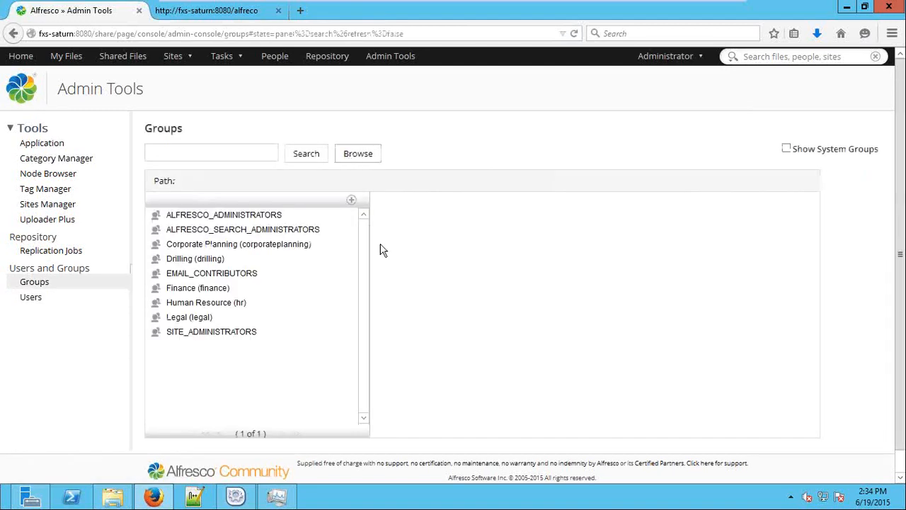
left_click(211, 273)
left_click(203, 291)
left_click(225, 301)
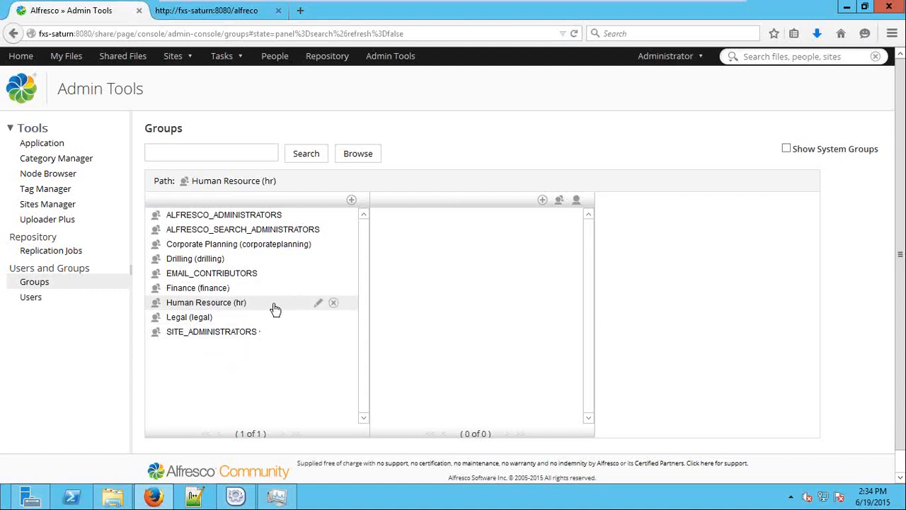
left_click(50, 251)
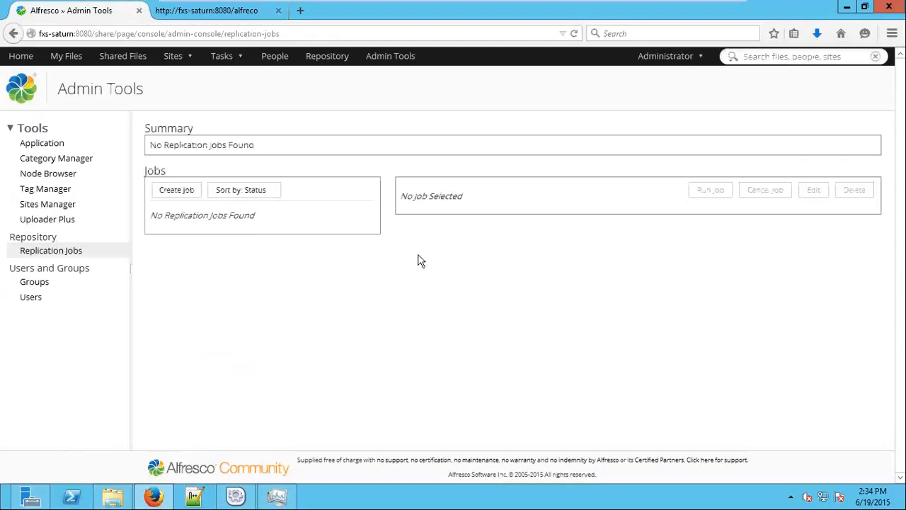
View the four sites, including PDSB, in Sites Manager, then scroll My Activities on the dashboard
left_click(61, 205)
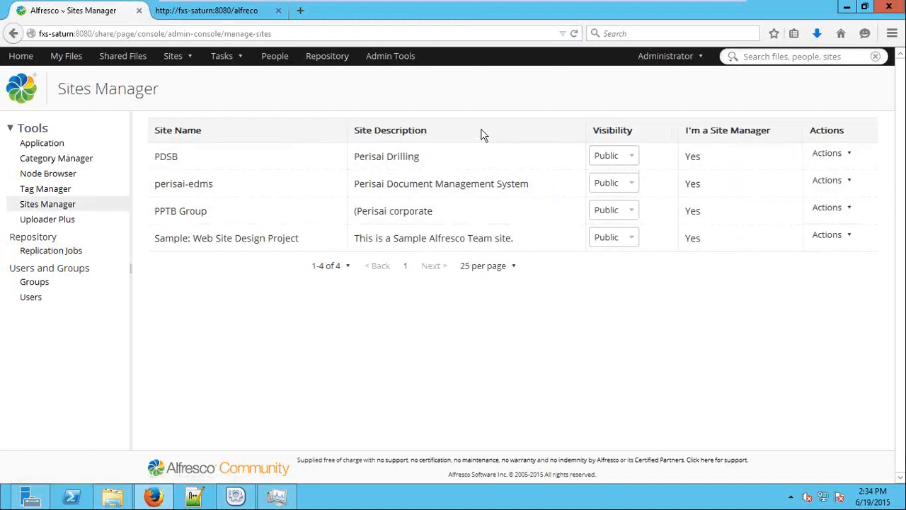
left_click(21, 56)
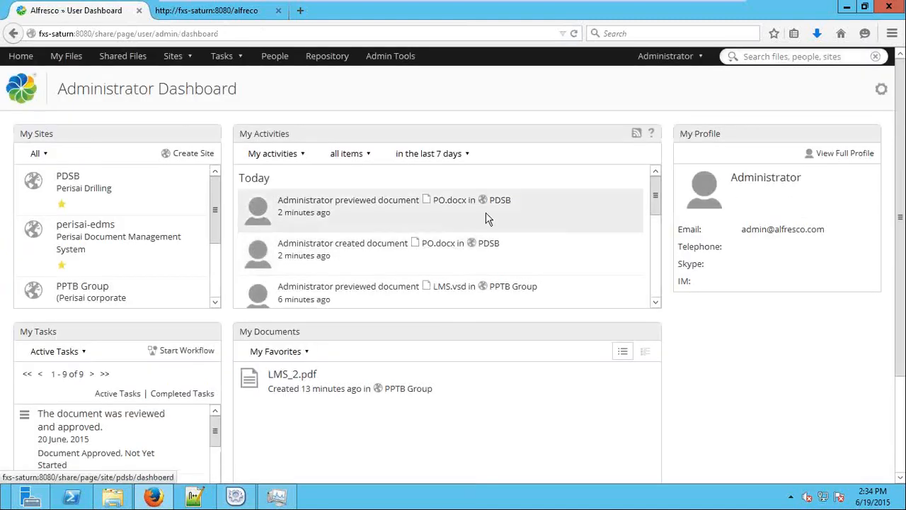
left_click_drag(655, 203, 647, 171)
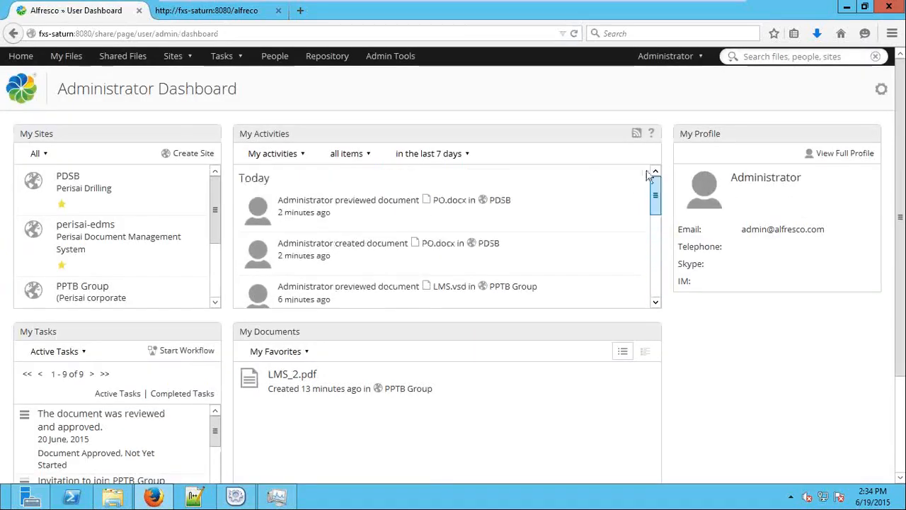